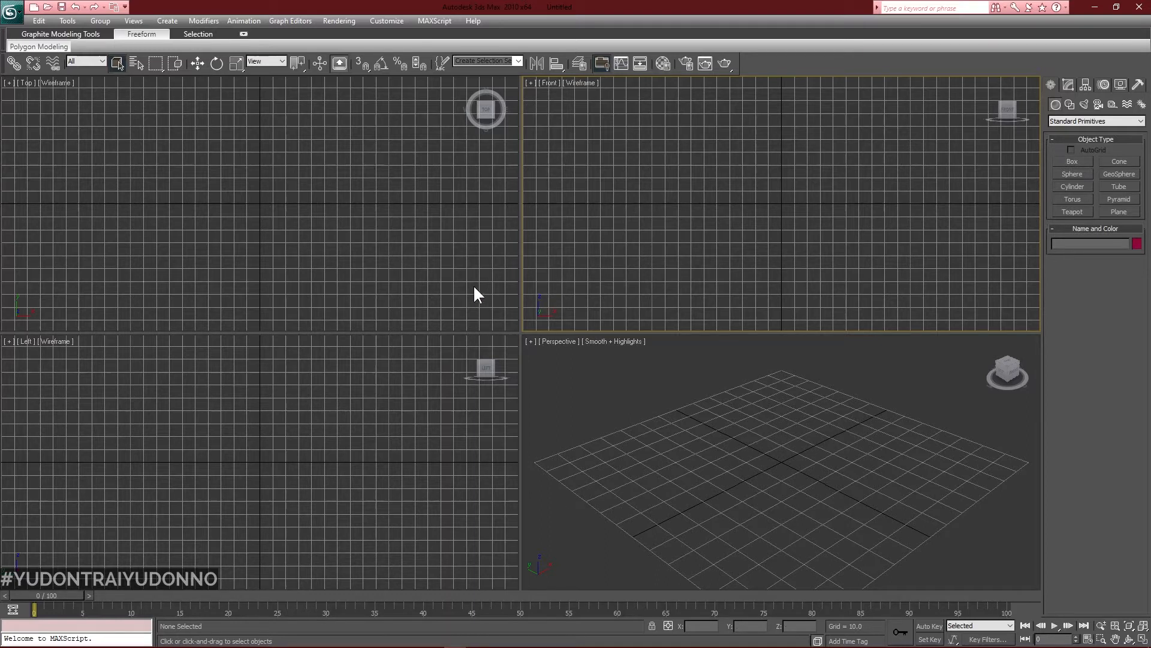
left_click(1068, 120)
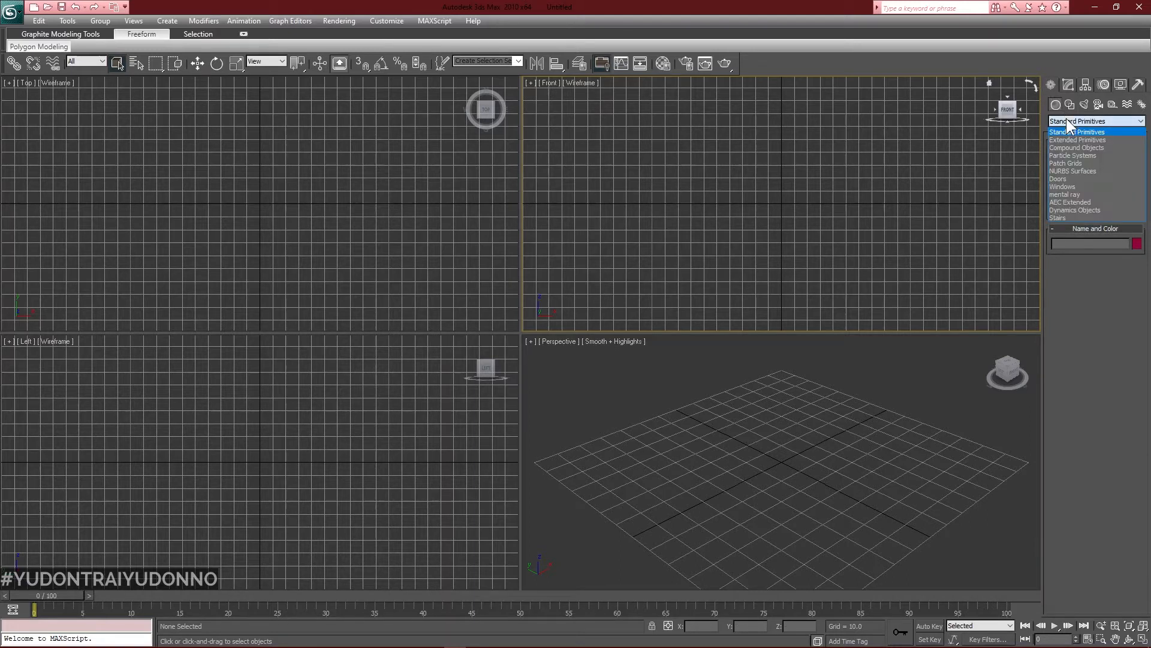
left_click(1071, 150)
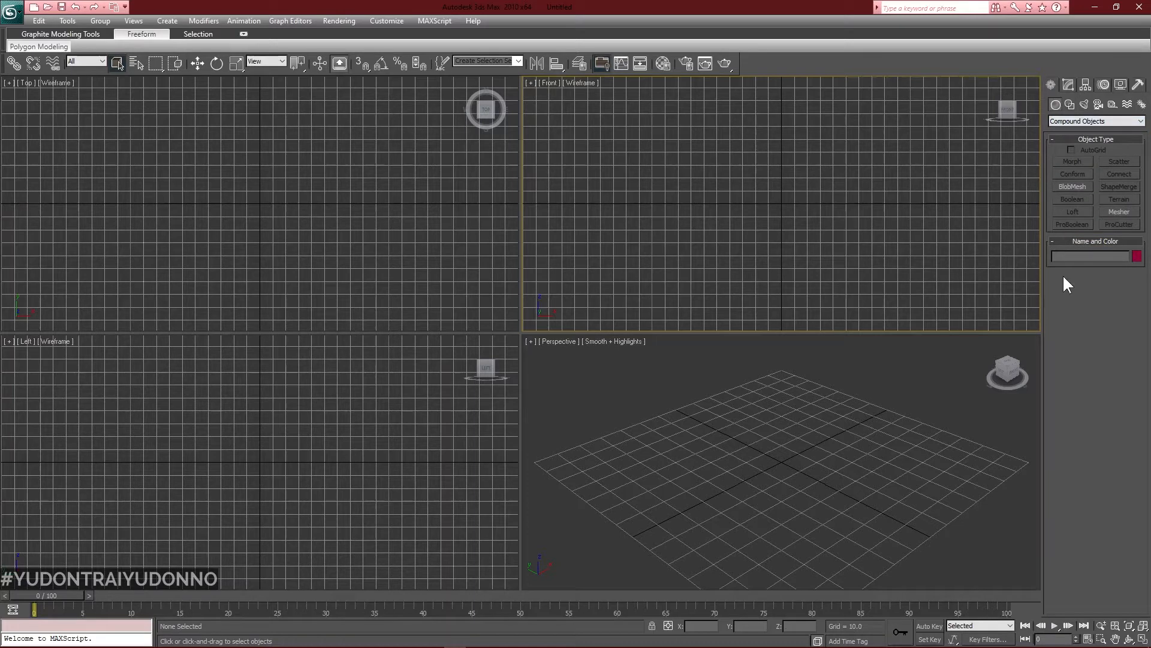
left_click(1062, 120)
left_click(1063, 130)
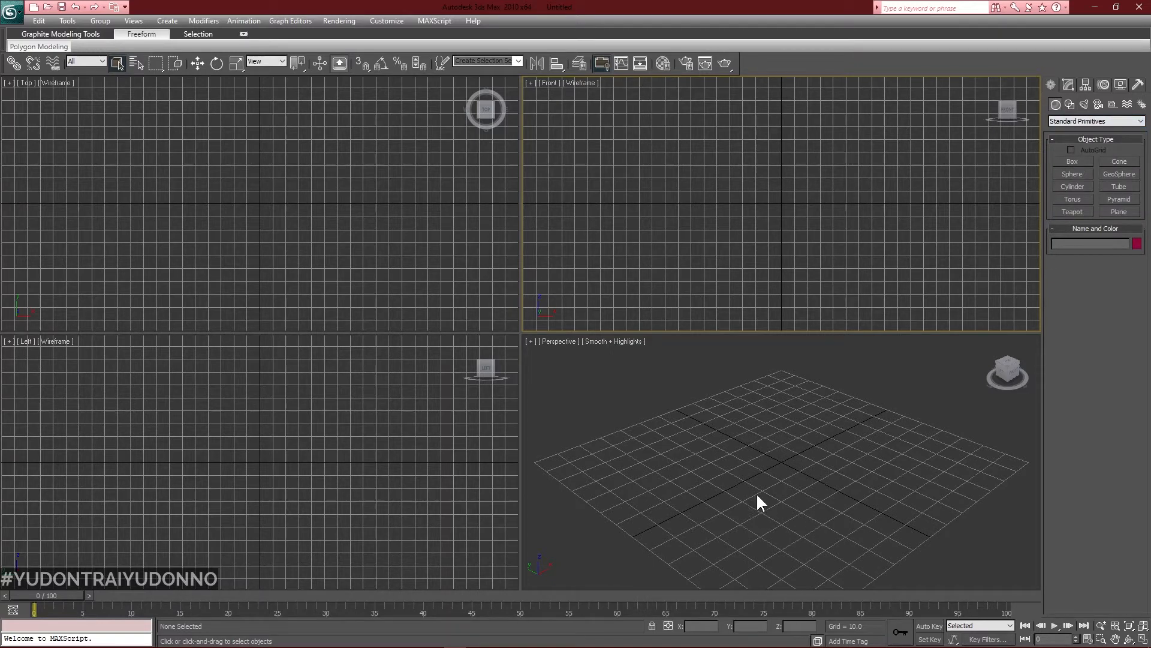
left_click(1064, 122)
left_click(1070, 144)
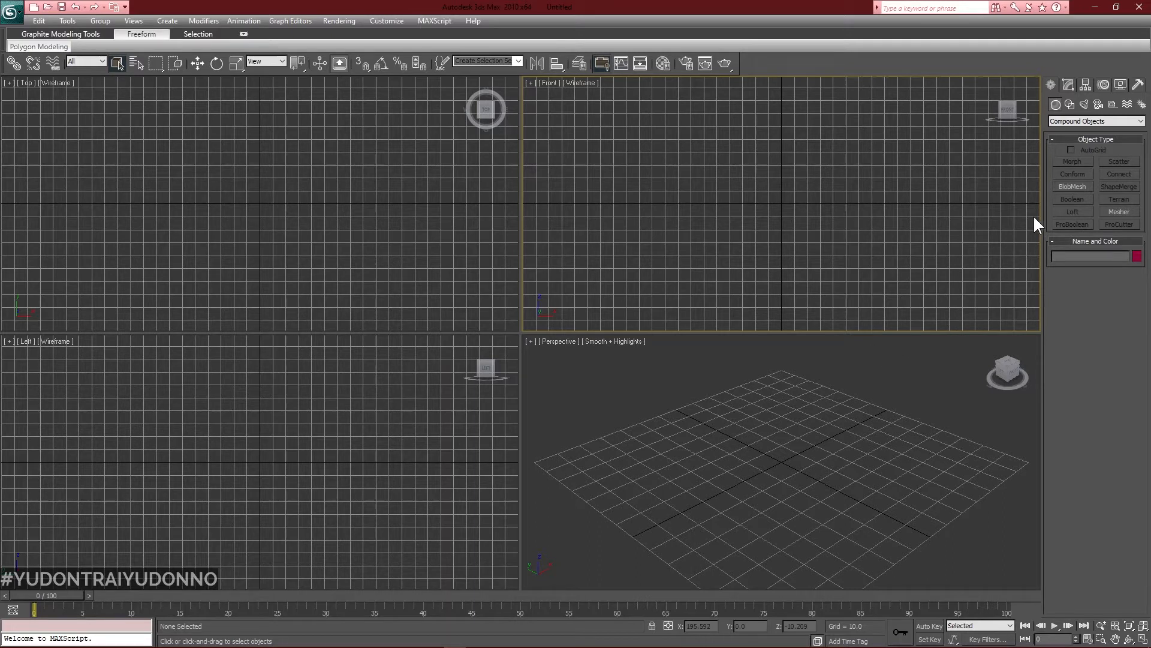
In the maximized Top view with grid snap on, draw a V-shaped line through (-100, 40), (-90, 20) and (-80, 40).
left_click(1069, 105)
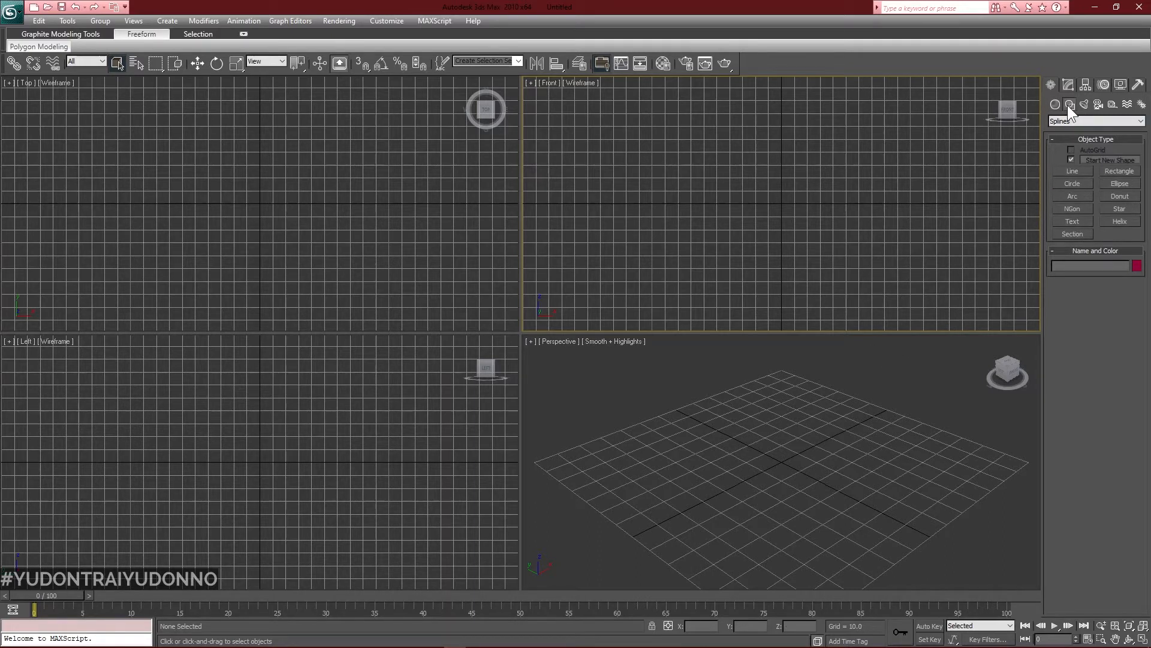
left_click(286, 202)
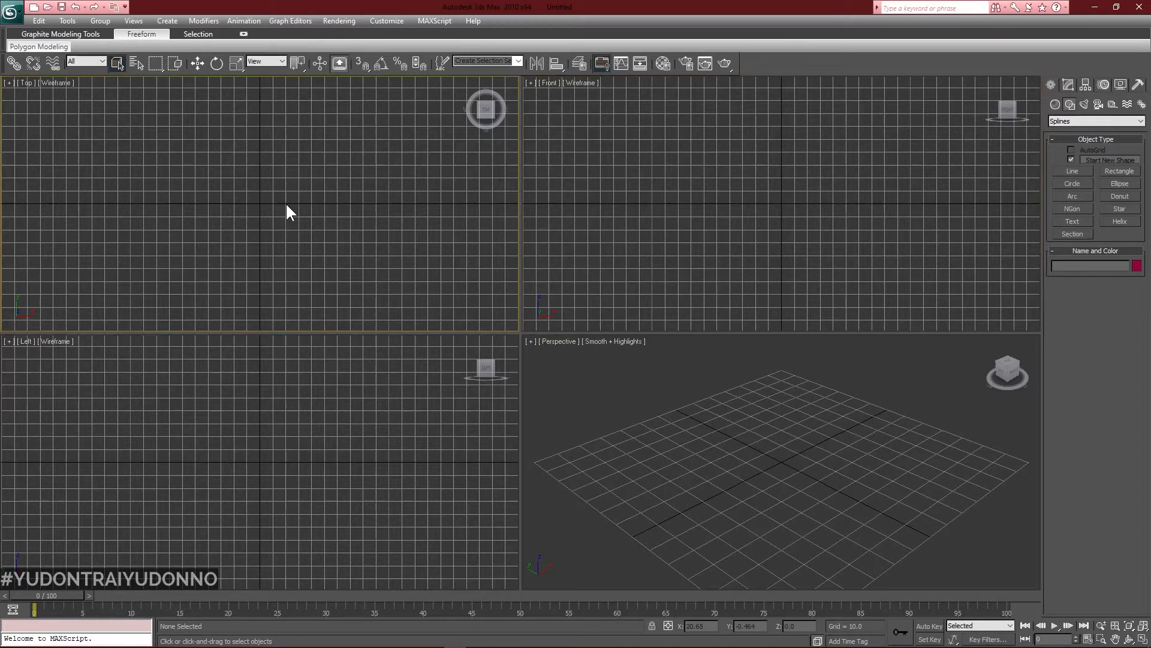
key("alt+w")
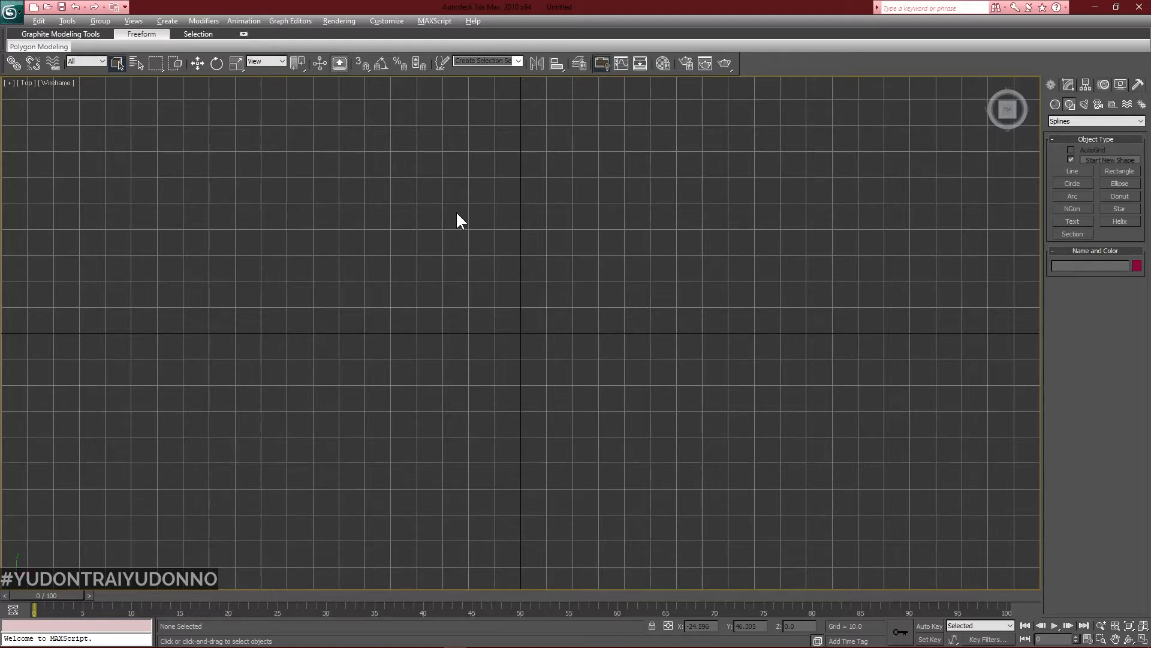
left_click(1073, 171)
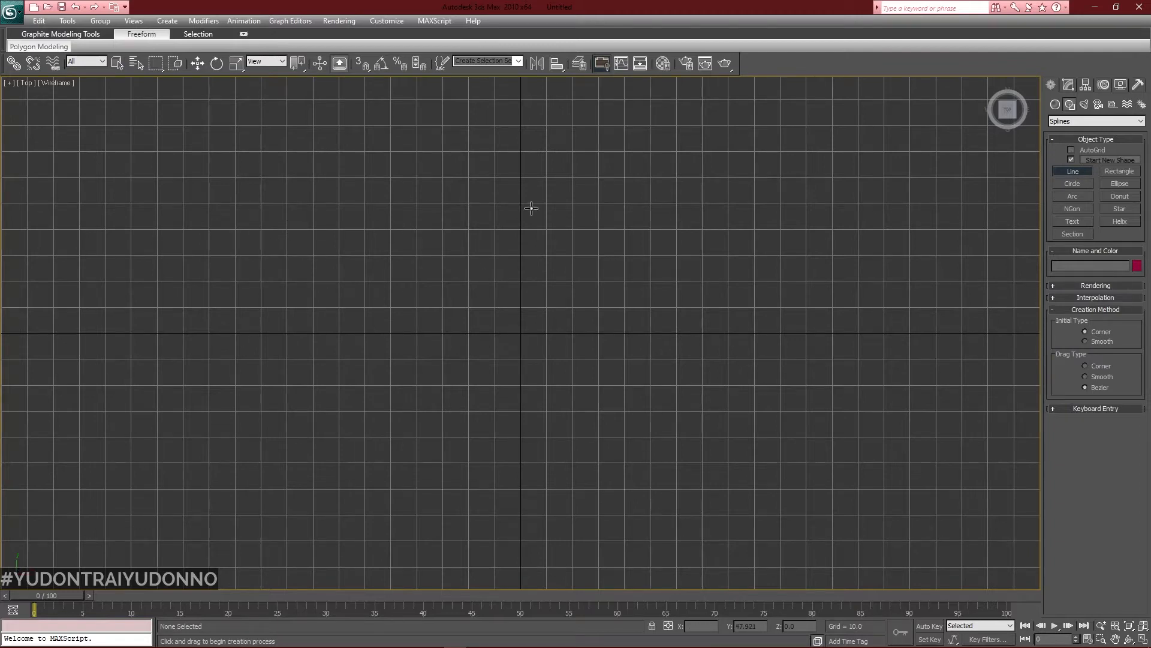
key("s")
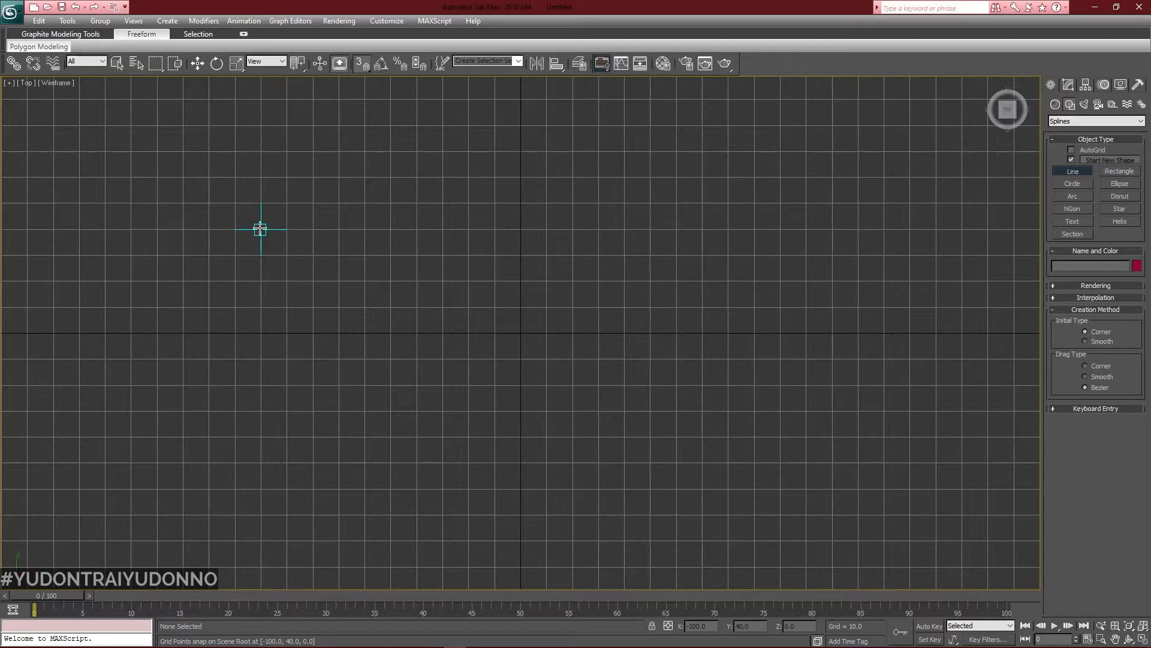
left_click(260, 229)
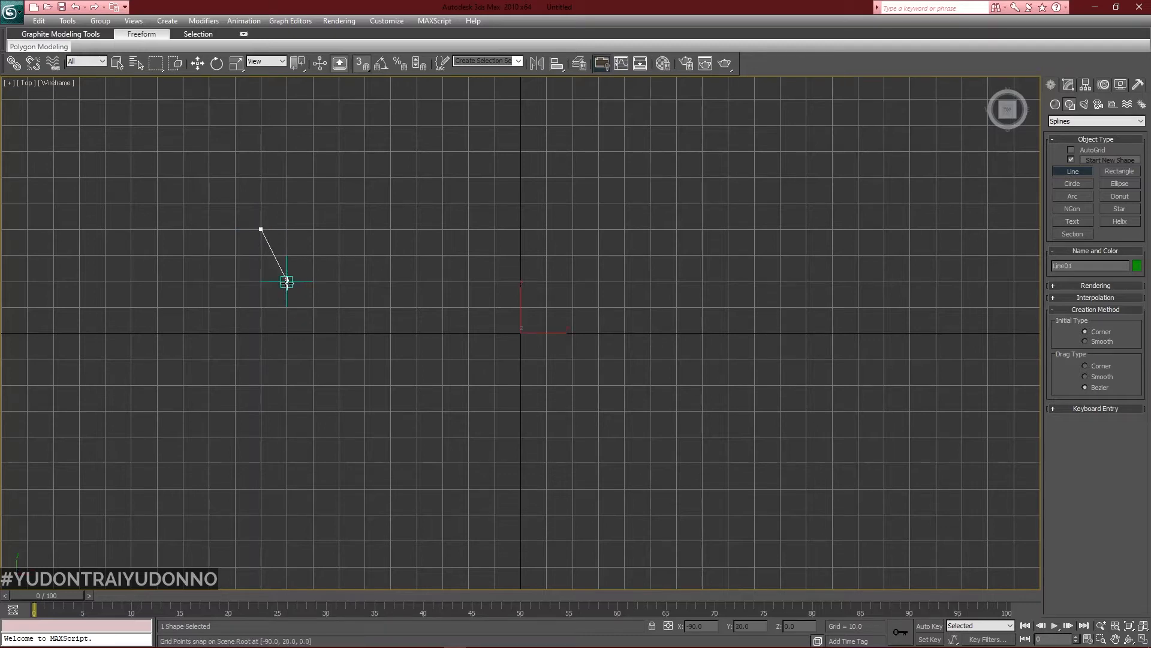
left_click(287, 280)
left_click(313, 229)
right_click(295, 176)
Copy the V line 30 units along X and lower the copy's bottom vertex to Y 10.
key("w")
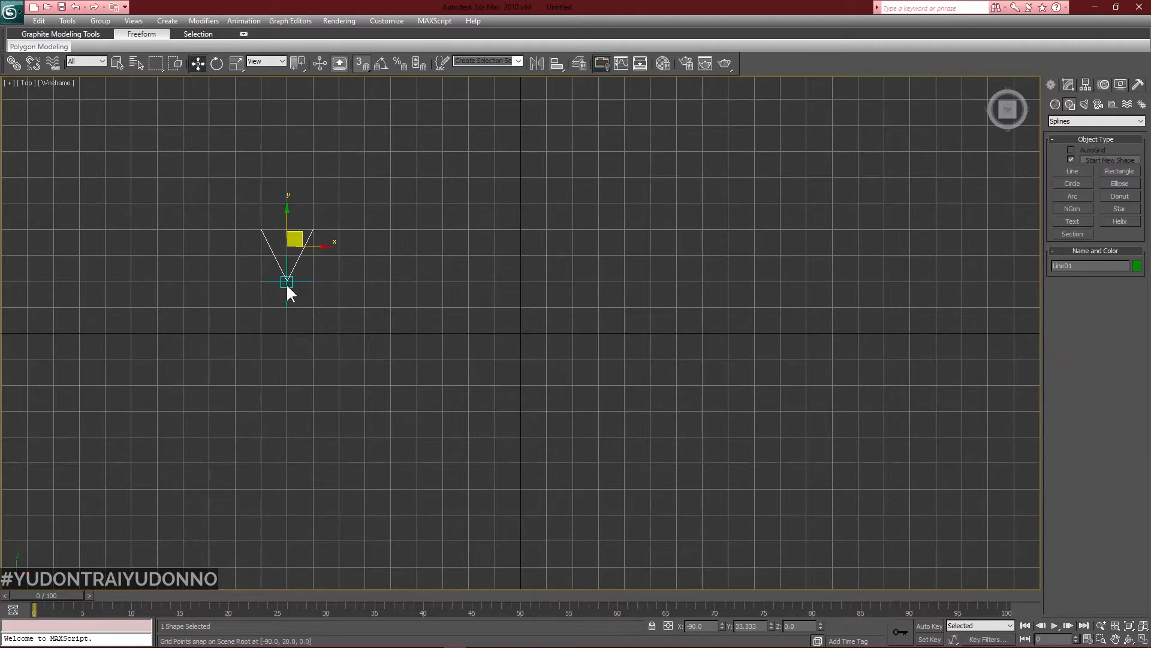
left_click_drag(287, 278, 370, 279, "shift")
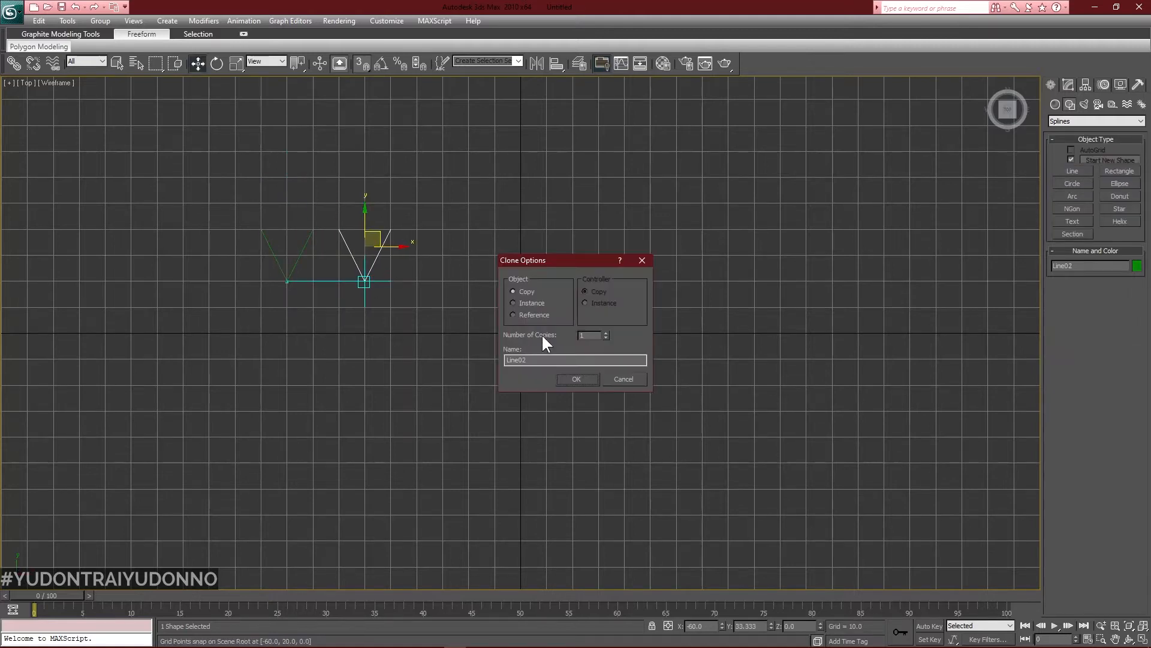
left_click(575, 378)
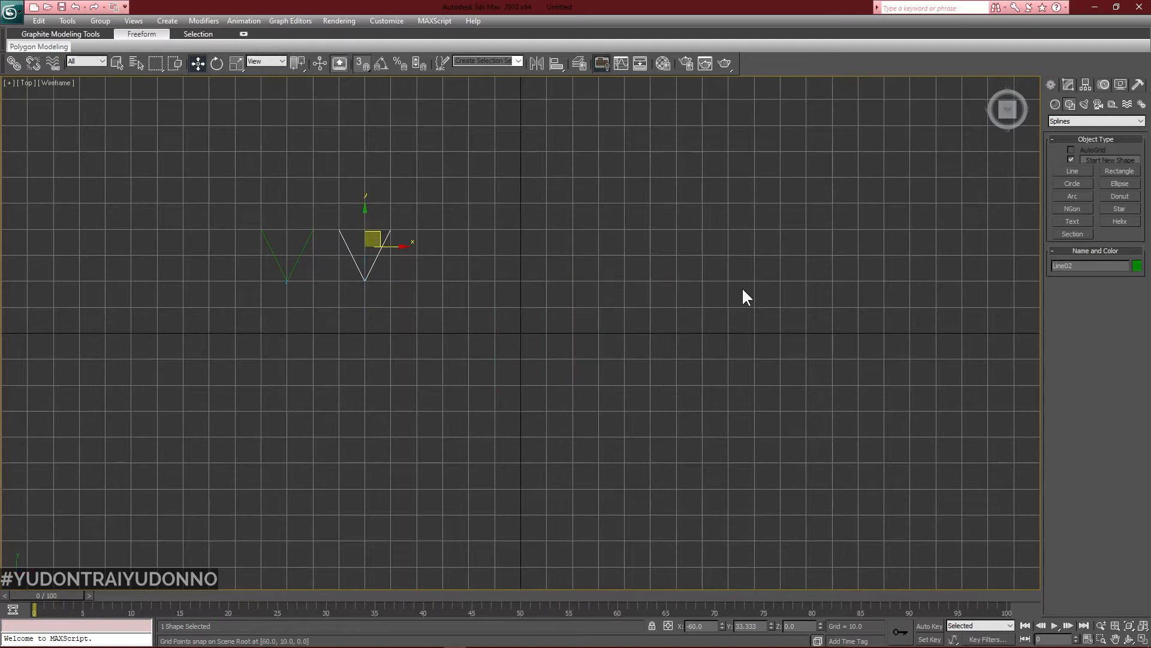
left_click(1068, 85)
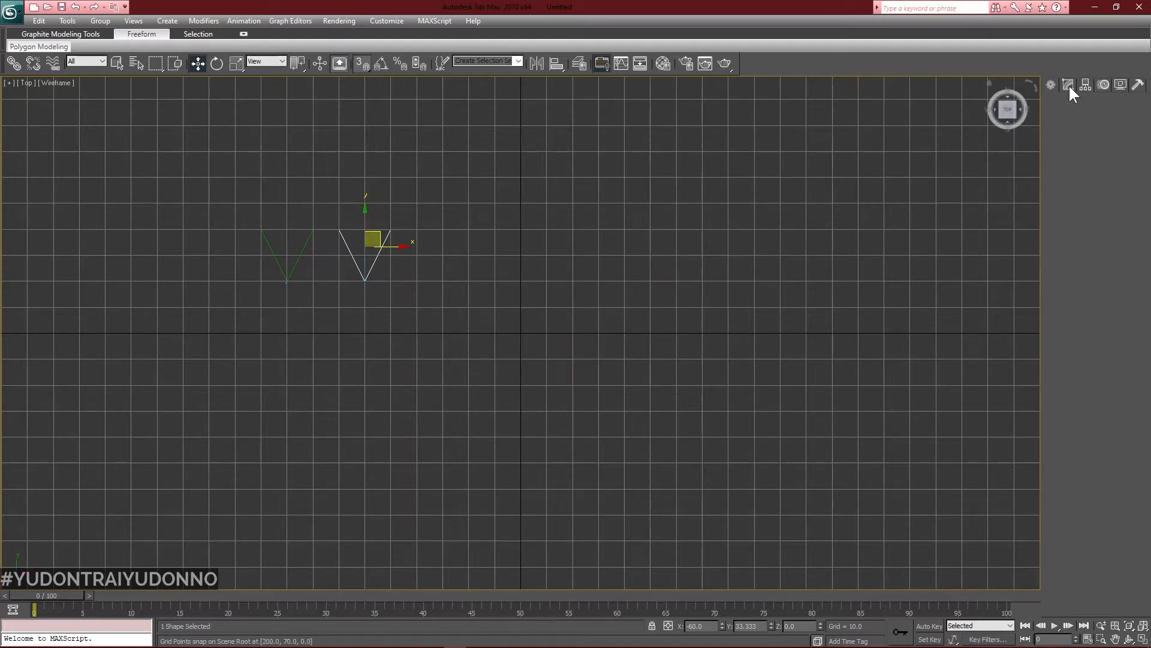
left_click(1079, 280)
left_click_drag(391, 296, 366, 306)
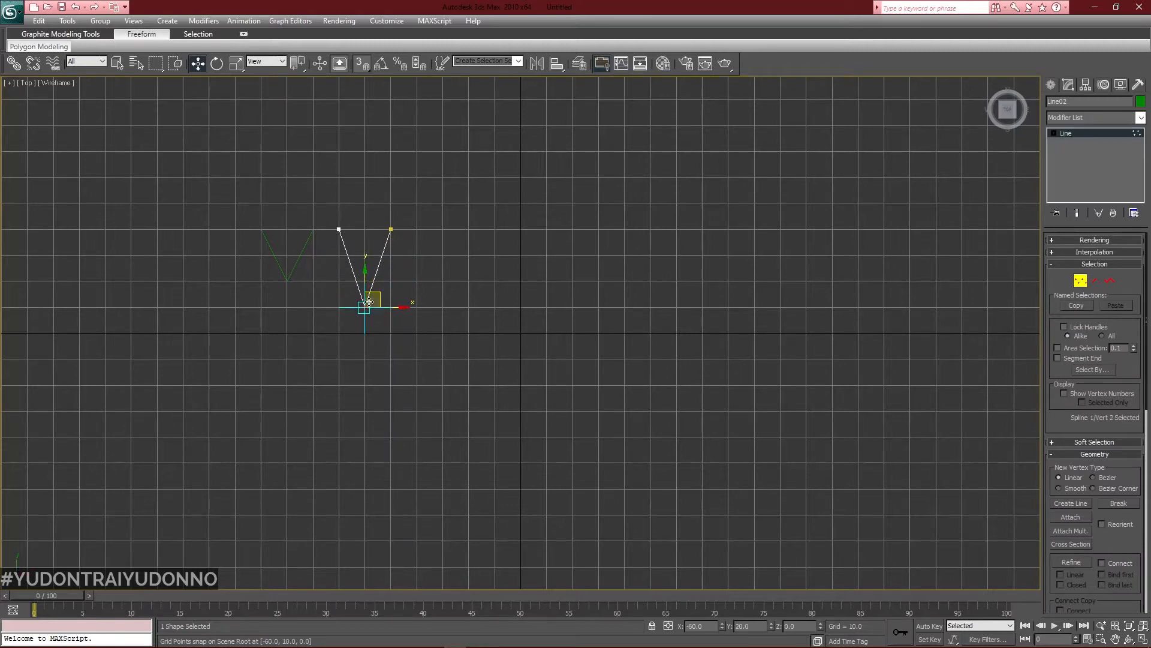
left_click(1079, 280)
Duplicate the deeper V line in place and move one of the two 30 units along X.
key("ctrl+v")
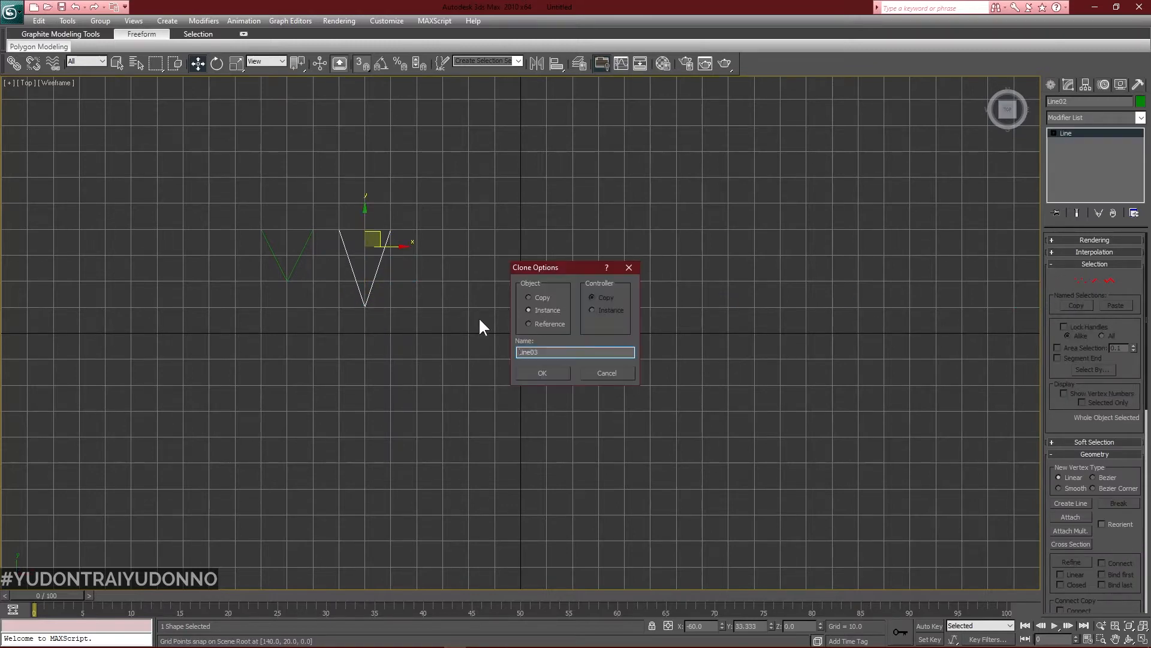
left_click(542, 372)
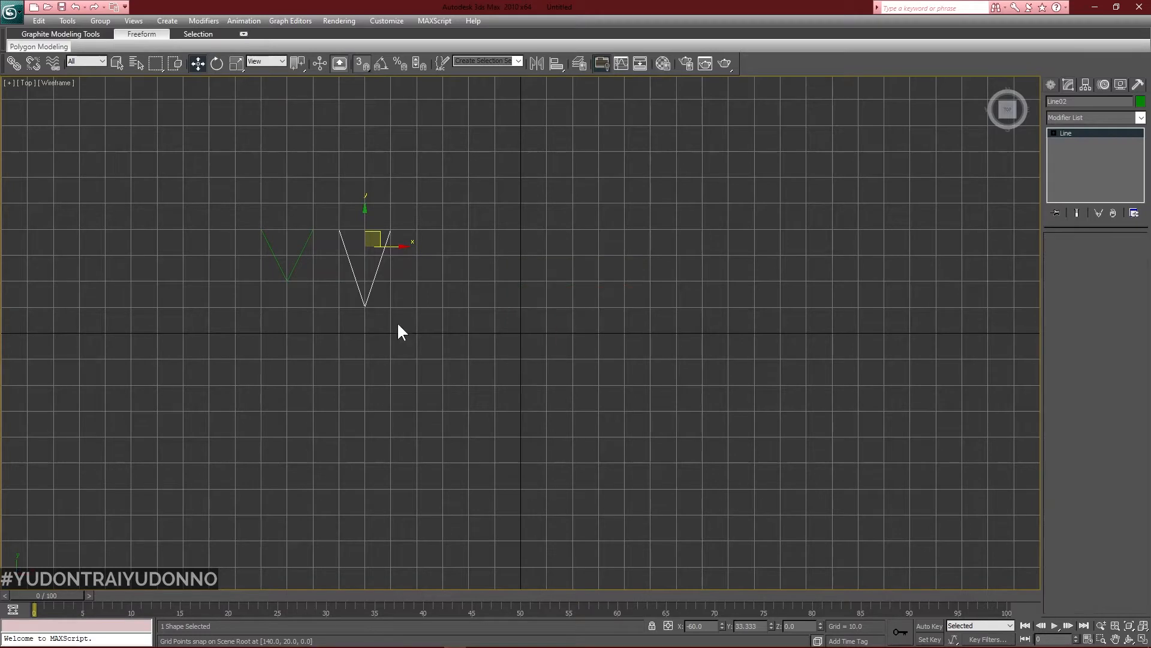
left_click_drag(364, 306, 434, 307)
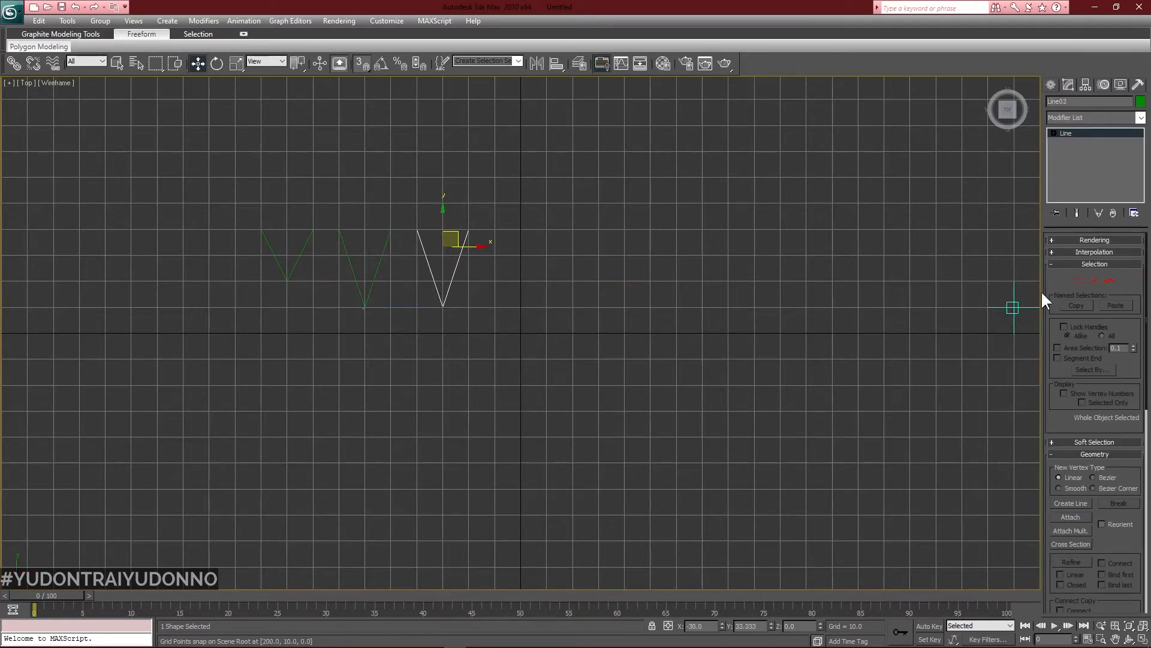
Widen the third V line by moving its top vertices outward to X -10 and X -50.
left_click(1081, 280)
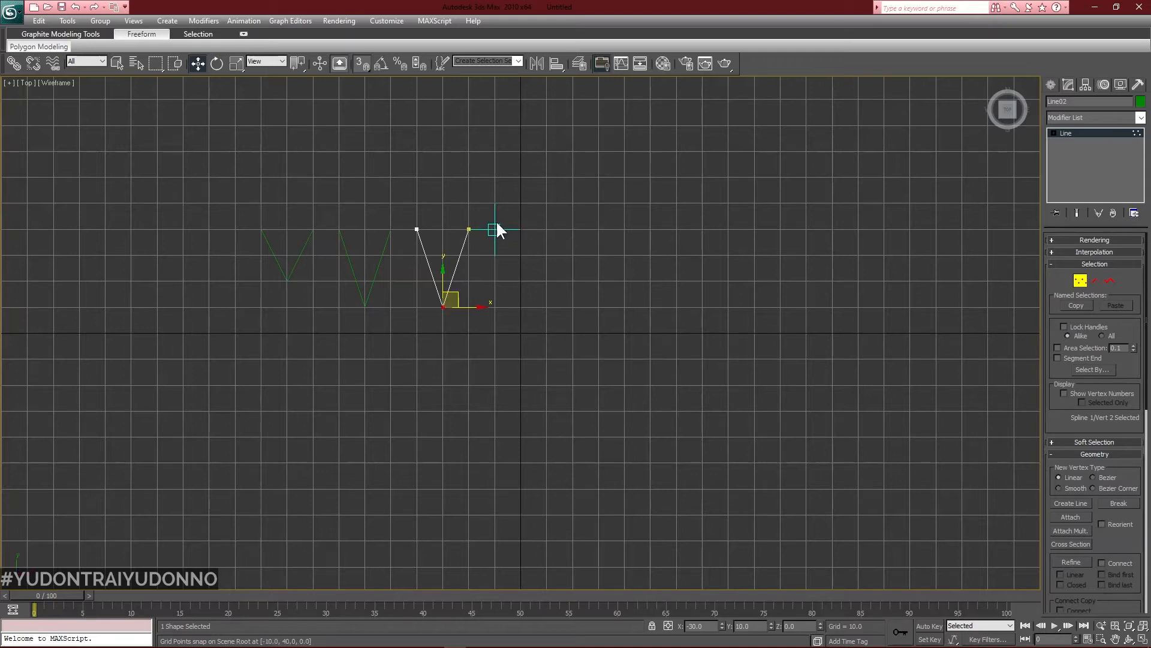
left_click(468, 229)
left_click_drag(468, 229, 495, 229)
left_click_drag(417, 229, 391, 230)
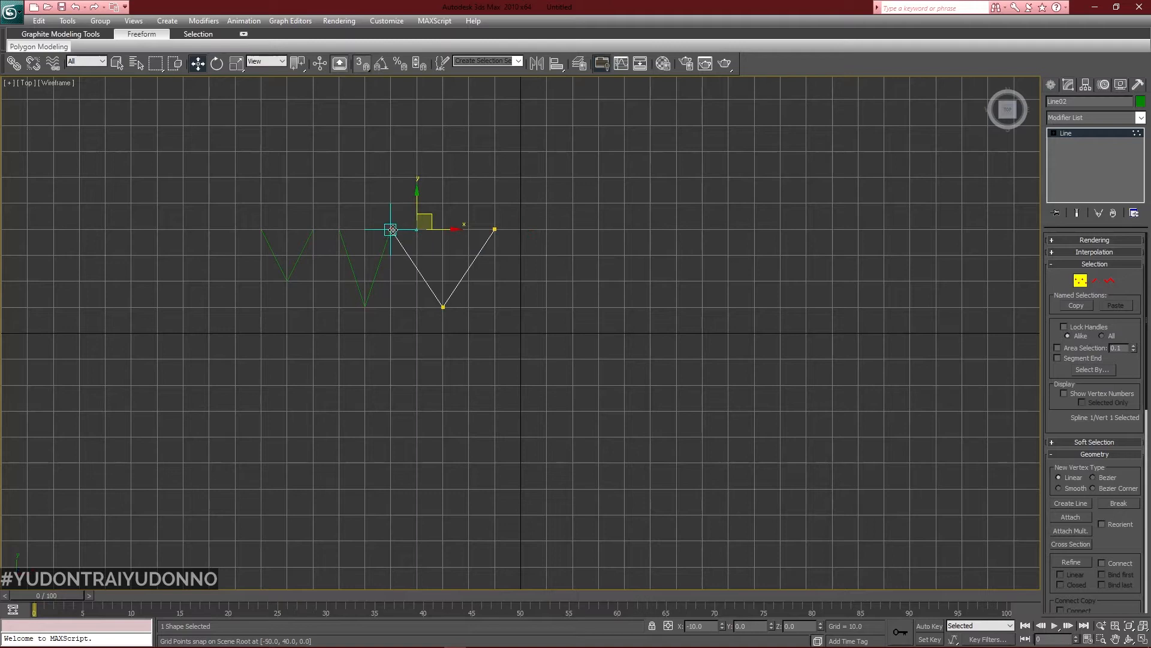
left_click(1079, 280)
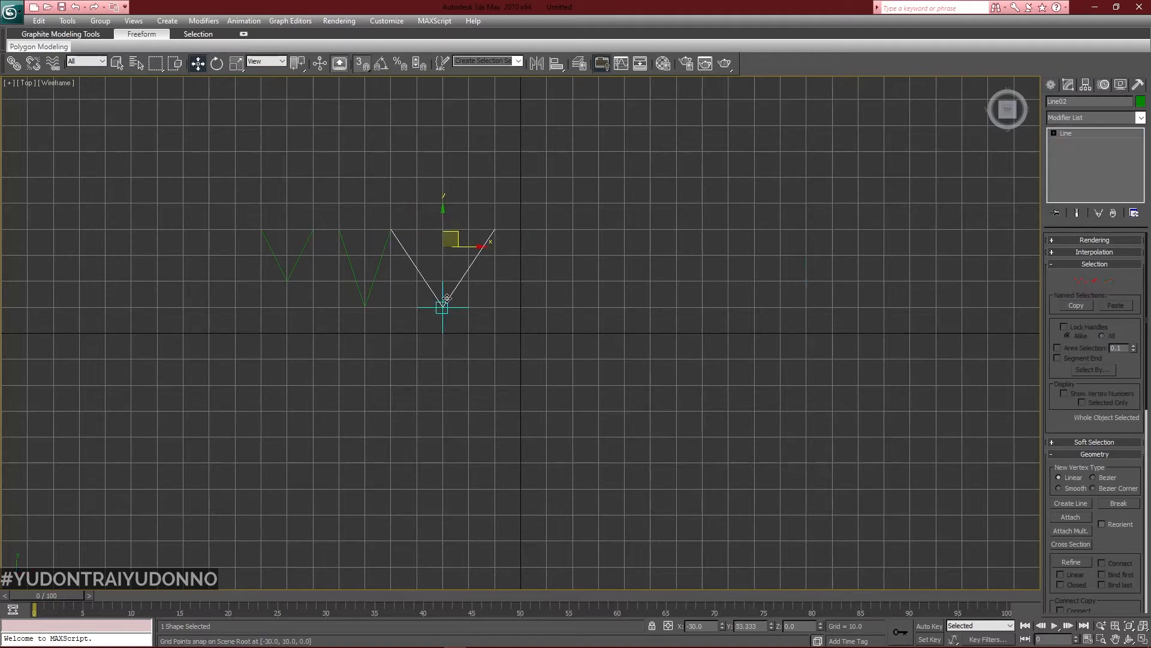
Copy the wide V line to X 30 and lower the copy's bottom vertex to Y -10.
left_click_drag(447, 299, 598, 306)
left_click(578, 381)
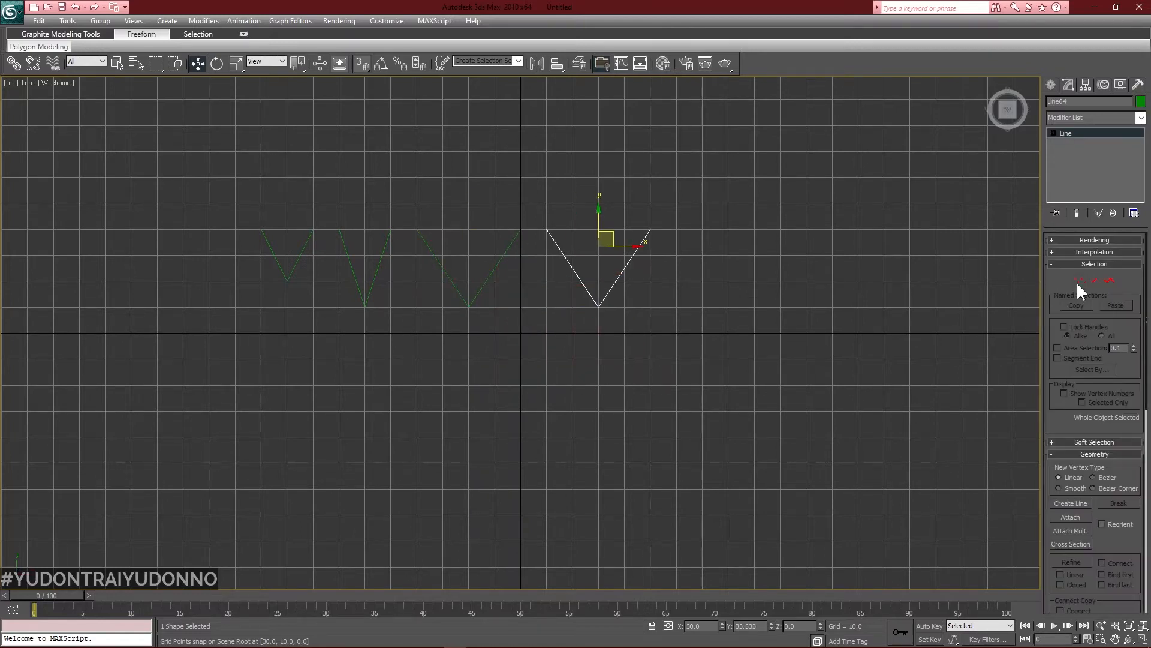
left_click(1079, 282)
left_click(599, 307)
left_click_drag(598, 307, 598, 359)
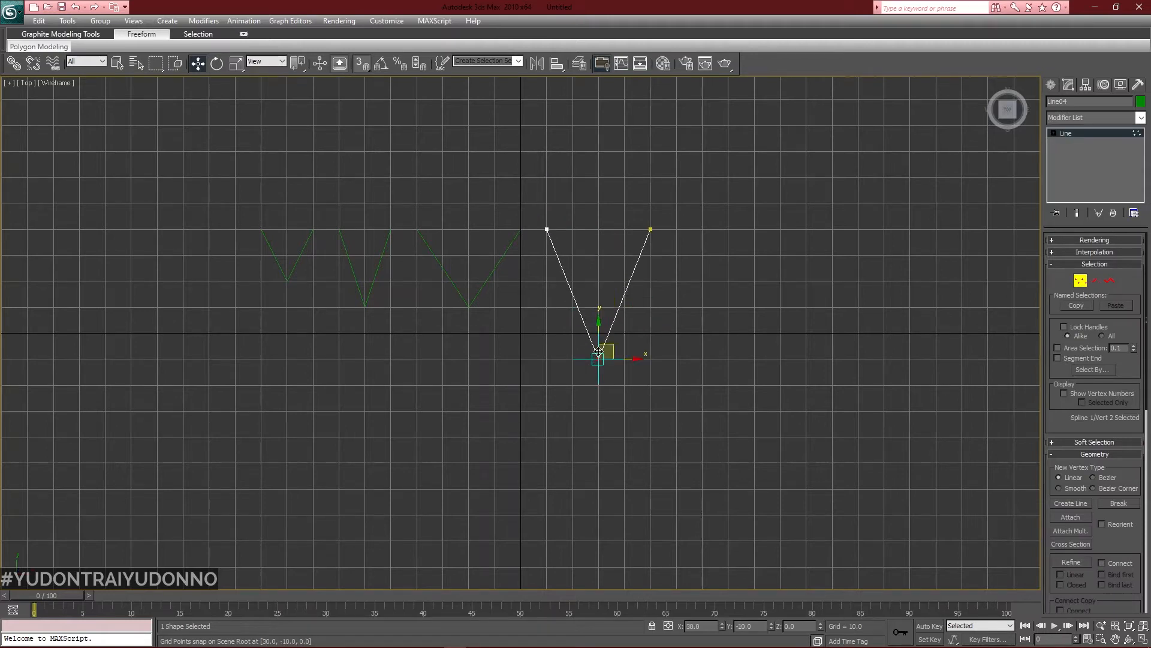
left_click(1077, 283)
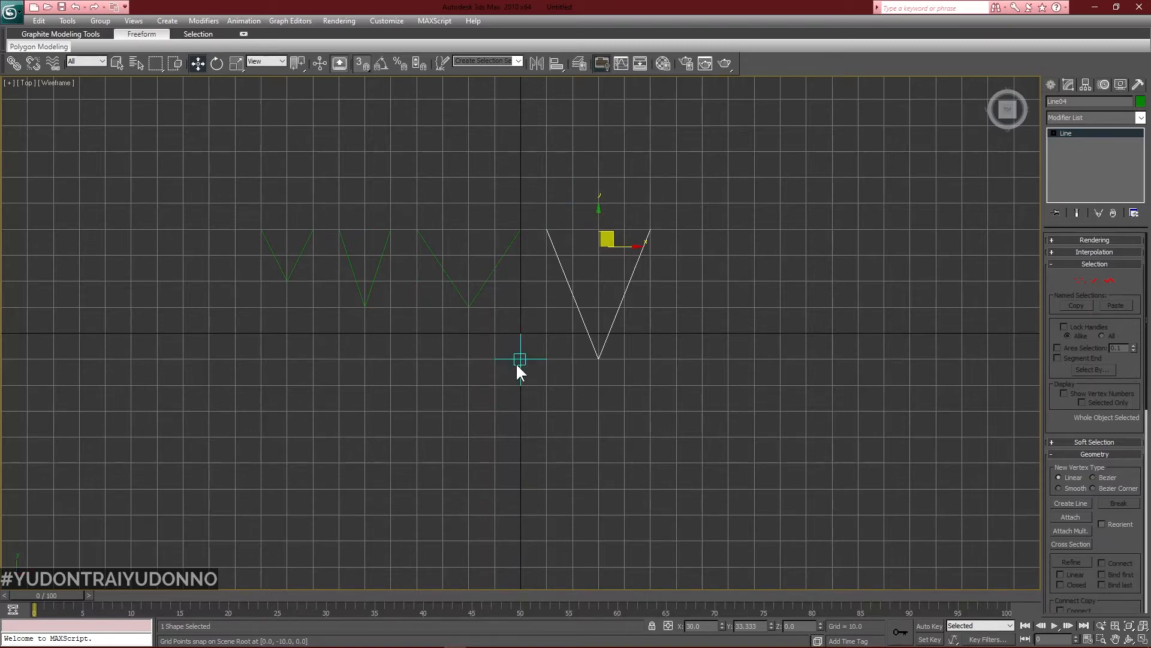
left_click(993, 309)
Draw a smooth S-shaped Bezier line below the V shapes through (-120, -60), (-80, -30), (0, -90) and (40, -60).
left_click(1050, 85)
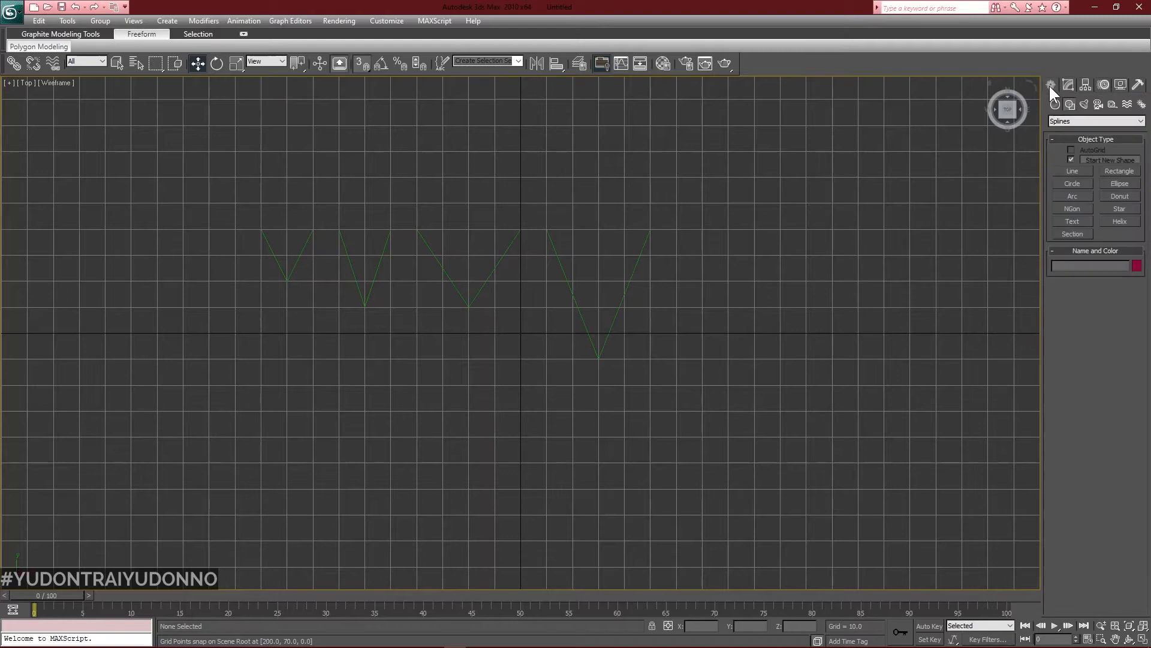
left_click(1073, 172)
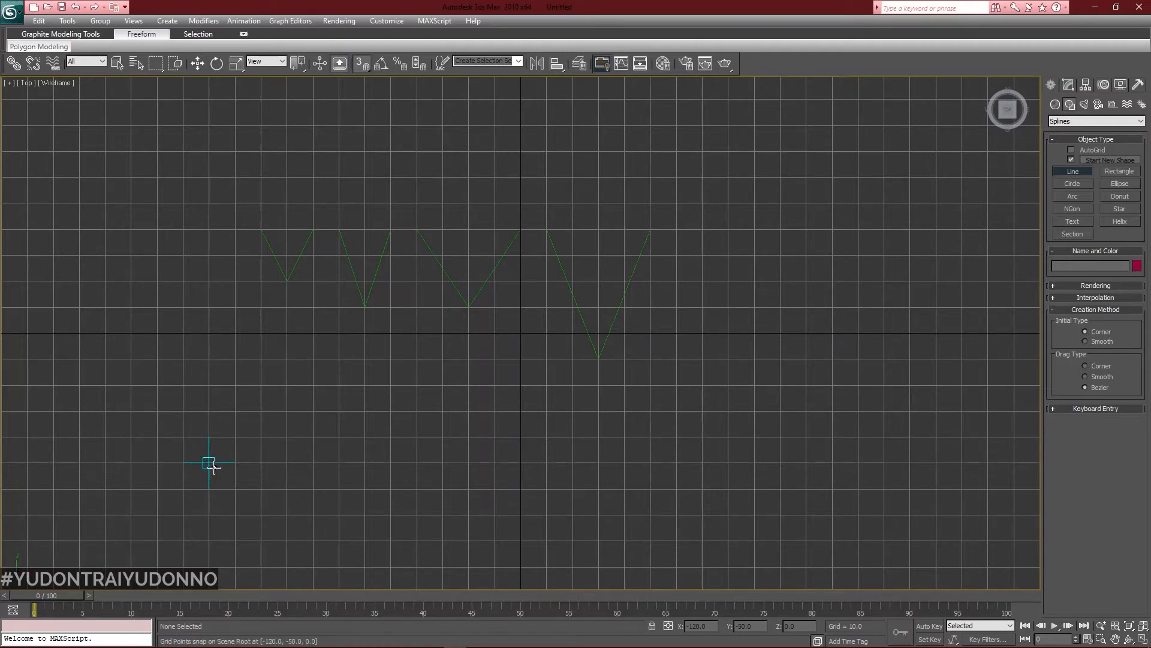
left_click(209, 488)
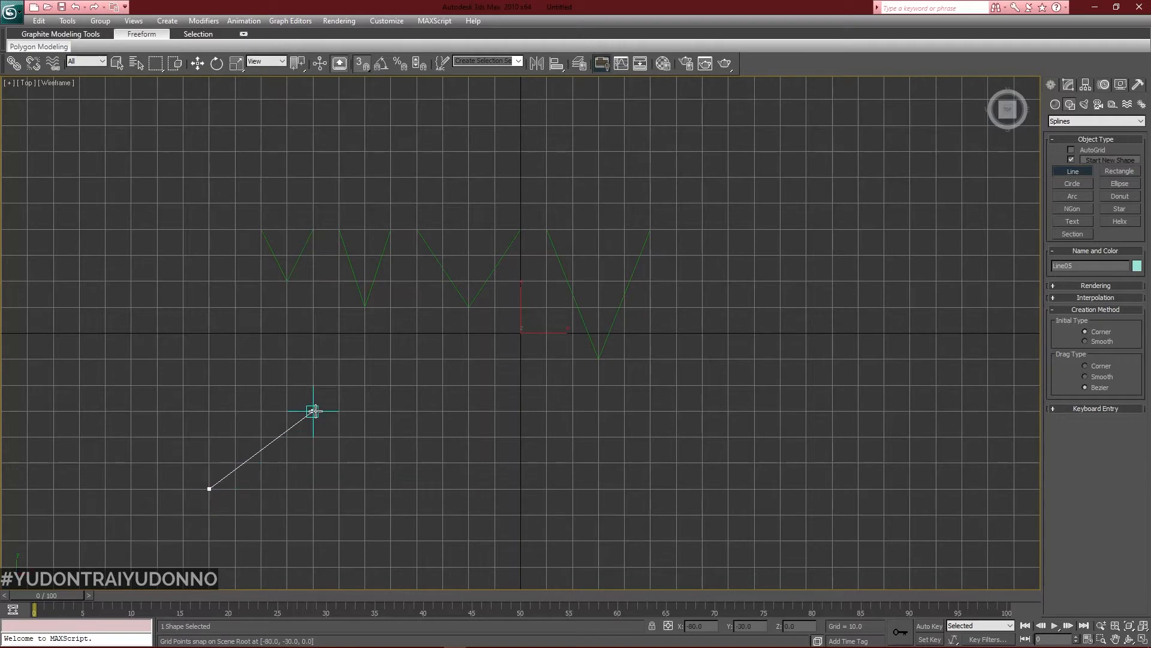
left_click_drag(313, 411, 363, 411)
mouse_move(417, 488)
left_mouse_down()
mouse_move(420, 512)
mouse_move(442, 514)
mouse_move(417, 489)
left_mouse_up()
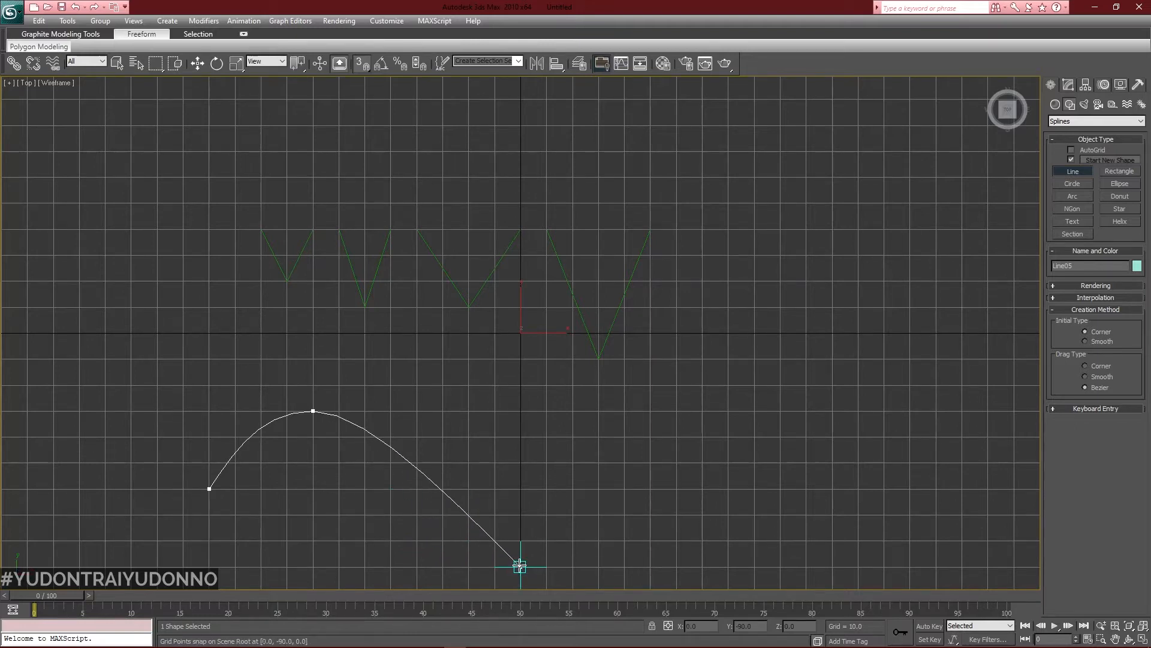
left_click_drag(519, 565, 568, 565)
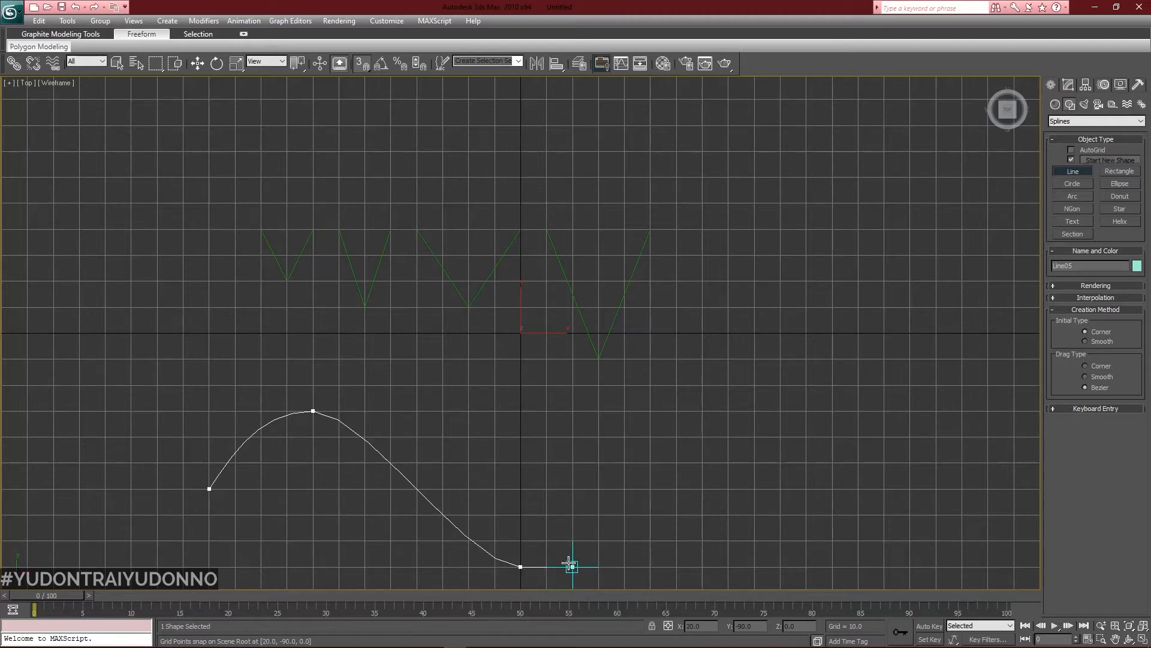
right_click(623, 488)
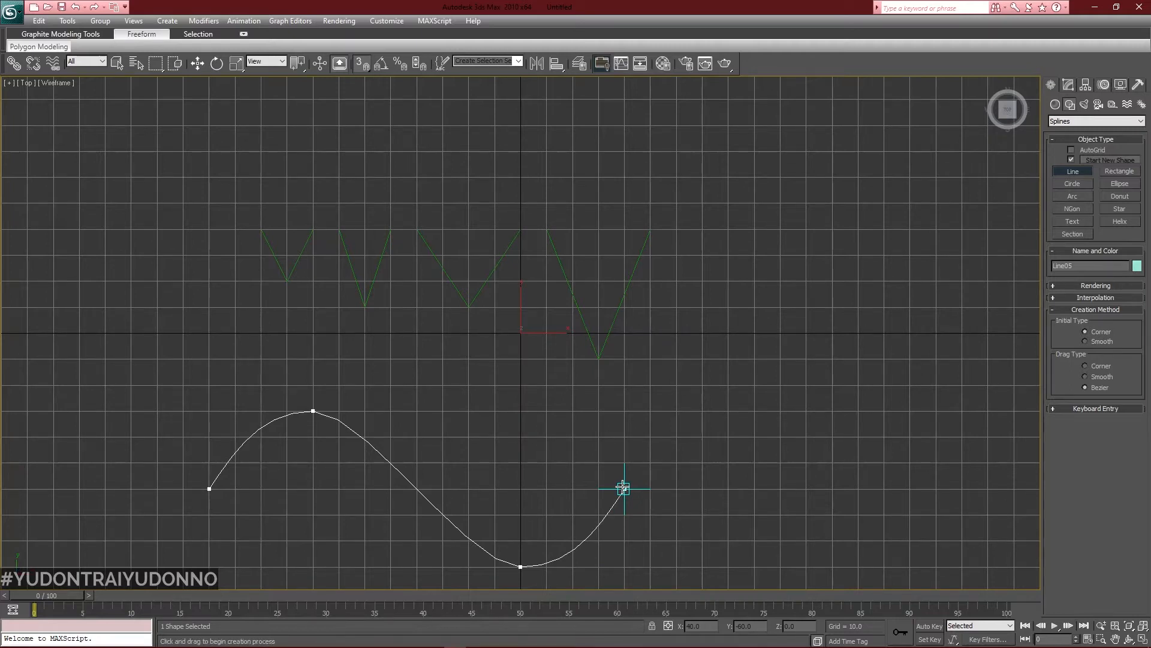
middle_click_drag(519, 439, 576, 380)
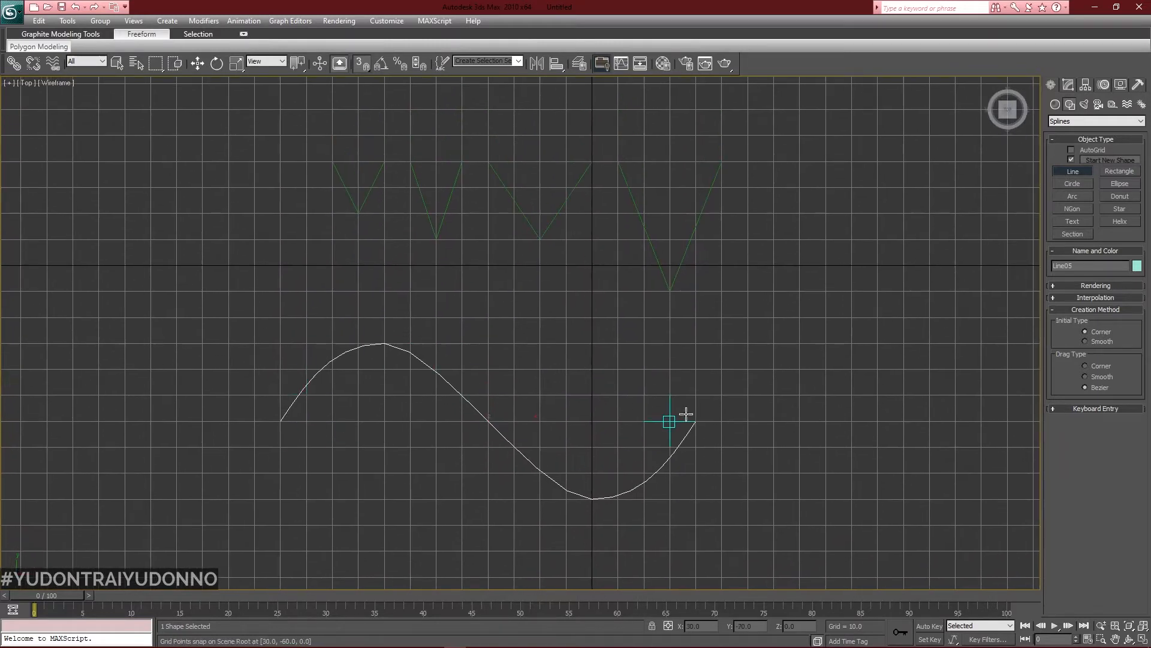
middle_click_drag(668, 393, 621, 424)
right_click(600, 403)
left_click(534, 378)
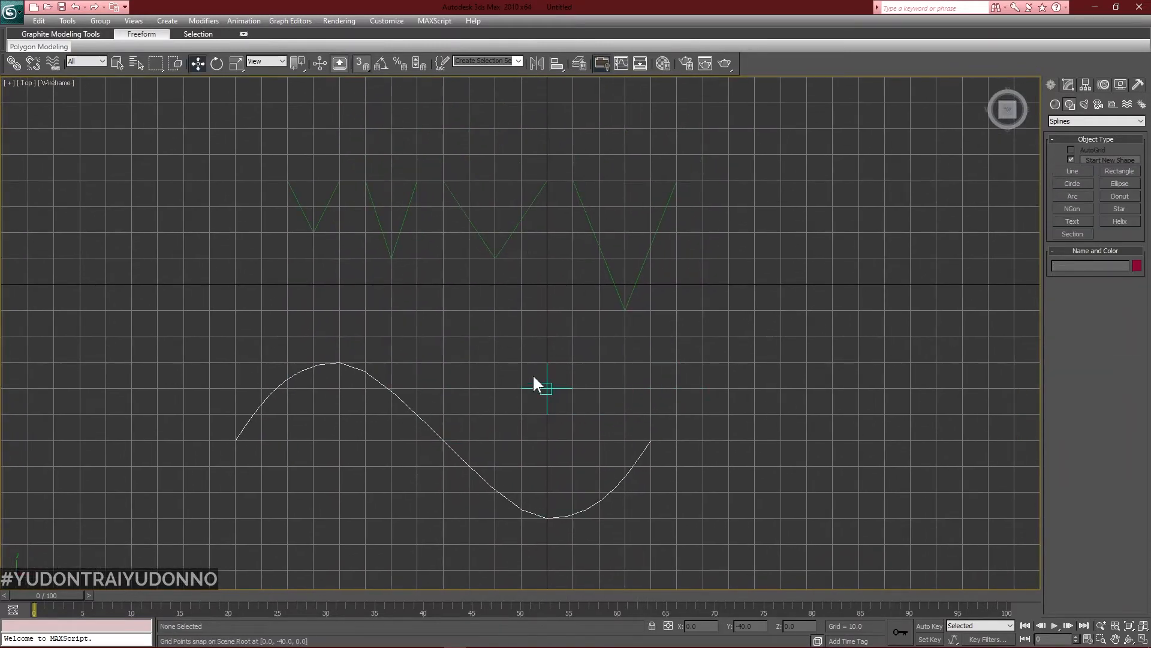
left_click_drag(270, 154, 636, 257)
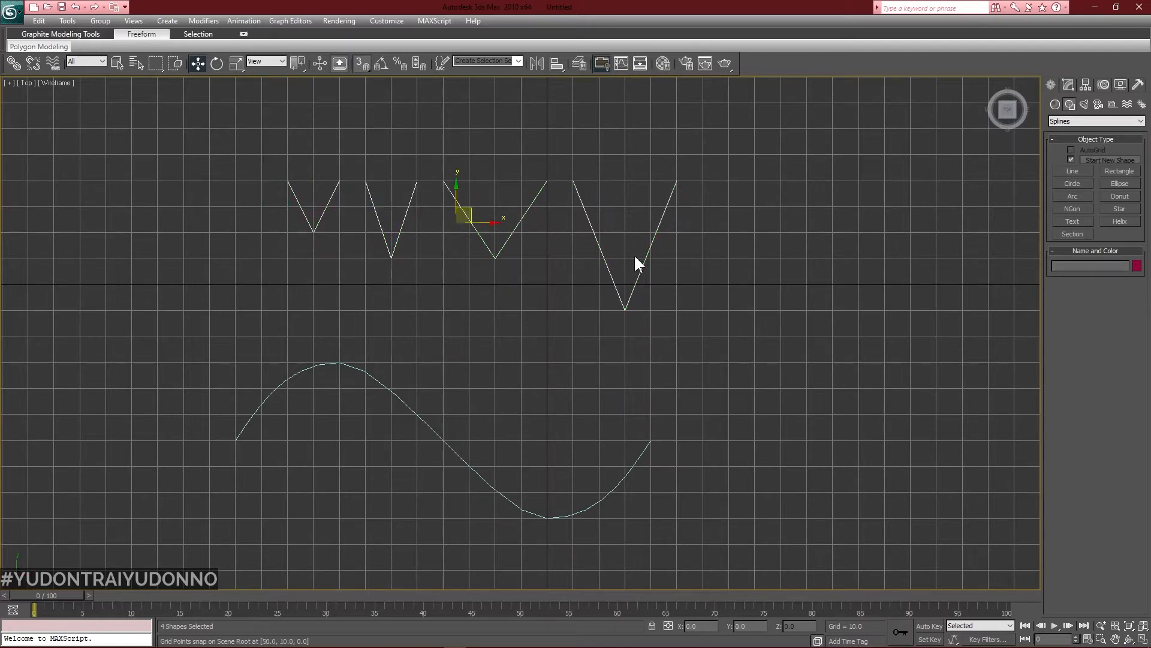
left_click(490, 390)
left_click_drag(207, 321, 483, 441)
middle_click_drag(527, 383, 524, 384)
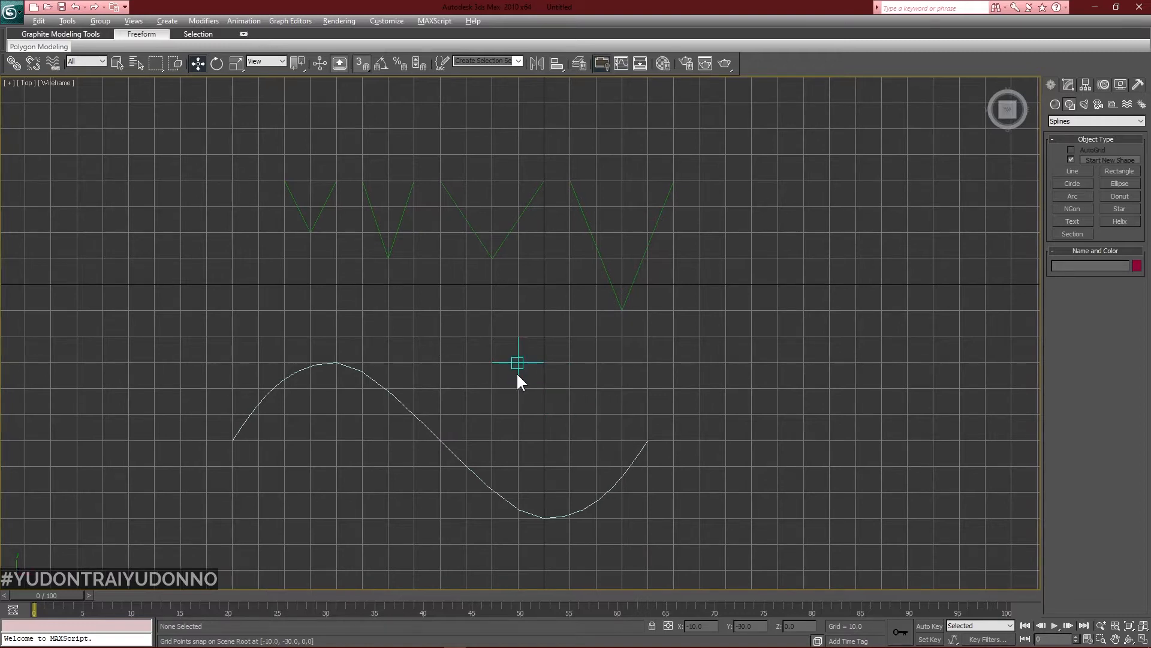
Restore the four-viewport layout and make the Perspective view active, framed on the drawn lines.
key("alt+w")
middle_click_drag(675, 455, 667, 450)
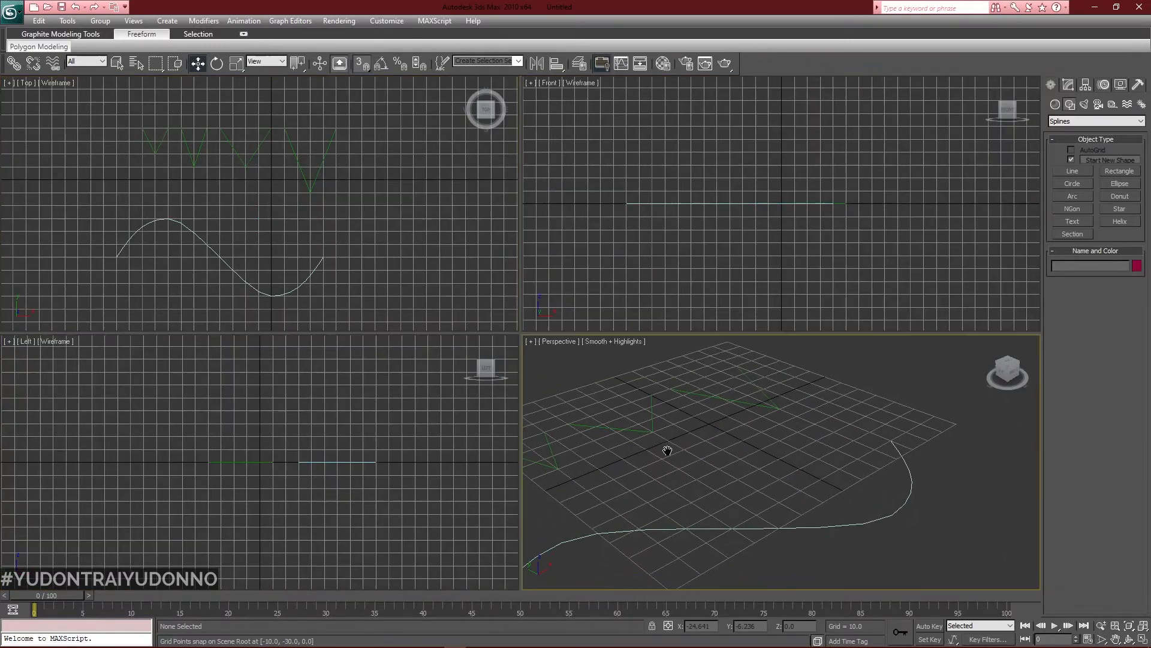
Maximize the Perspective view framed on all the drawn lines and select the S-shaped path line.
key("alt+w")
key("alt+z")
left_click_drag(465, 342, 524, 337)
right_click(336, 416)
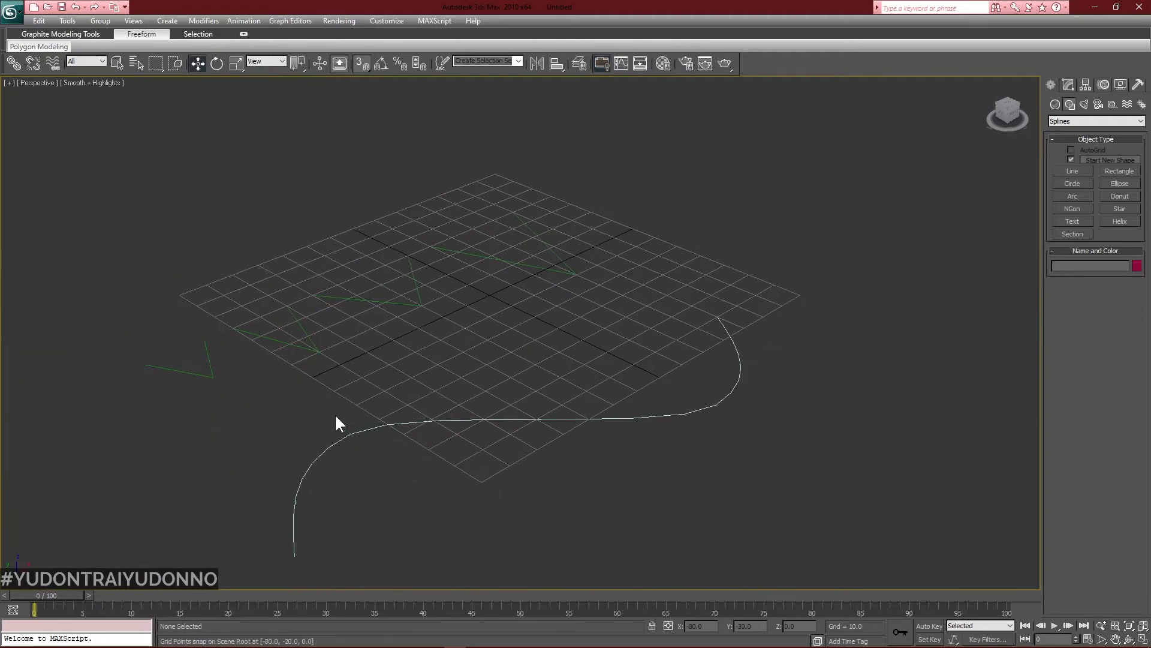
left_click(323, 417)
left_click(384, 459)
right_click(381, 458)
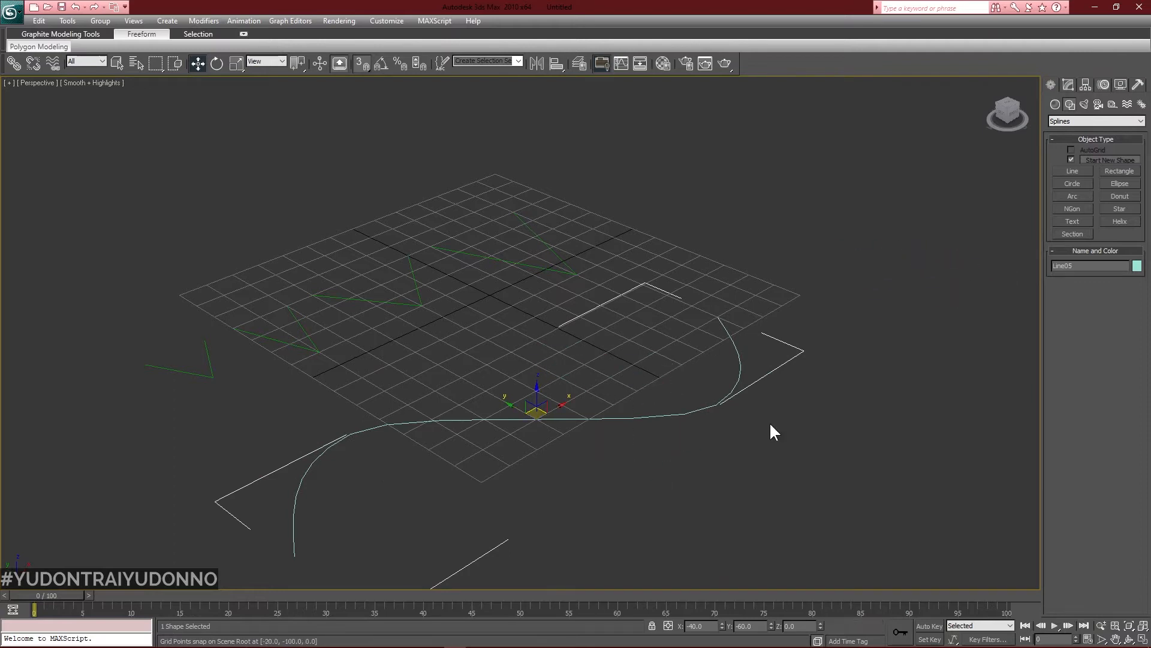
Create a Loft compound object along the S-shaped path, getting the first small V line as its shape.
left_click(1055, 103)
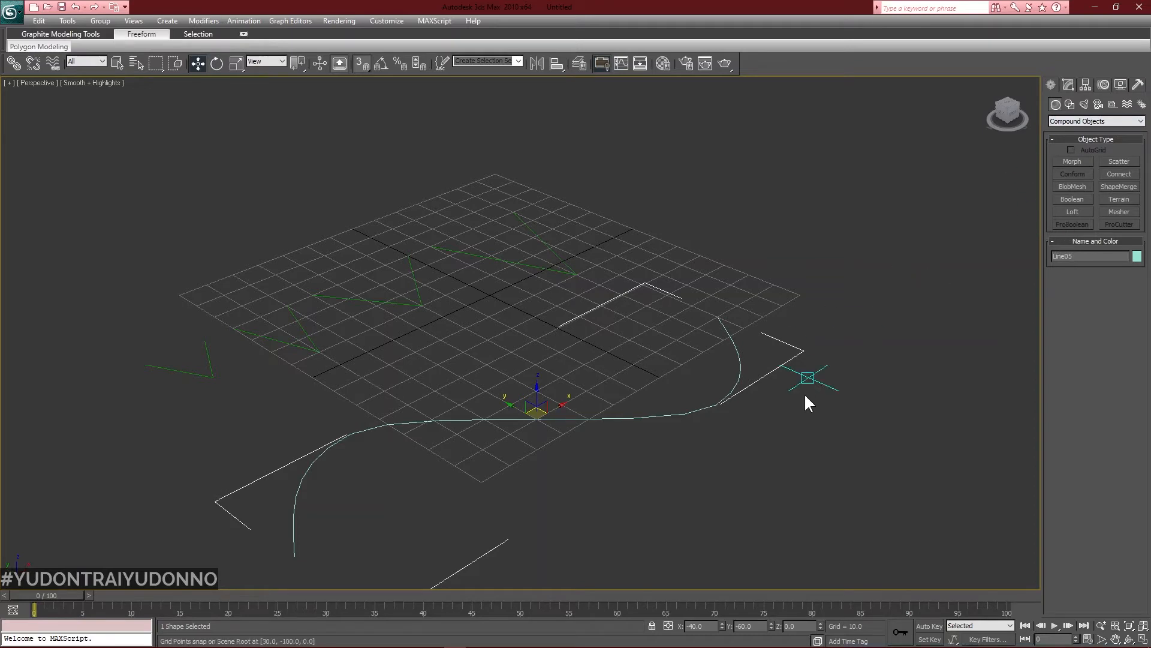
left_click(1072, 211)
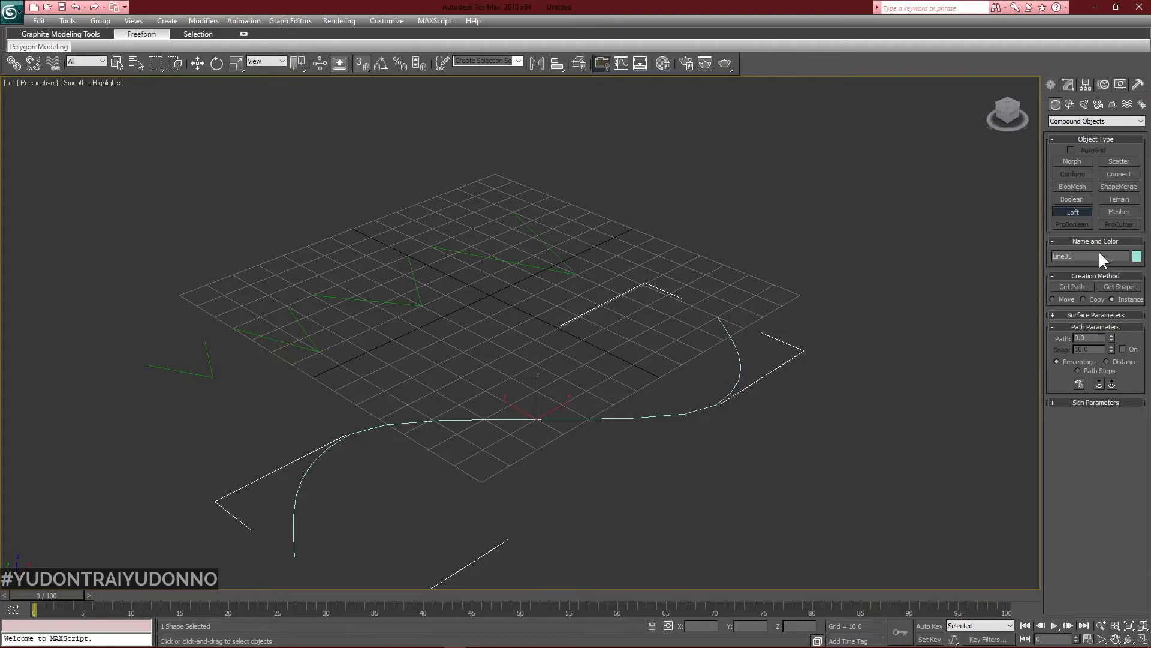
middle_click_drag(799, 377, 780, 347)
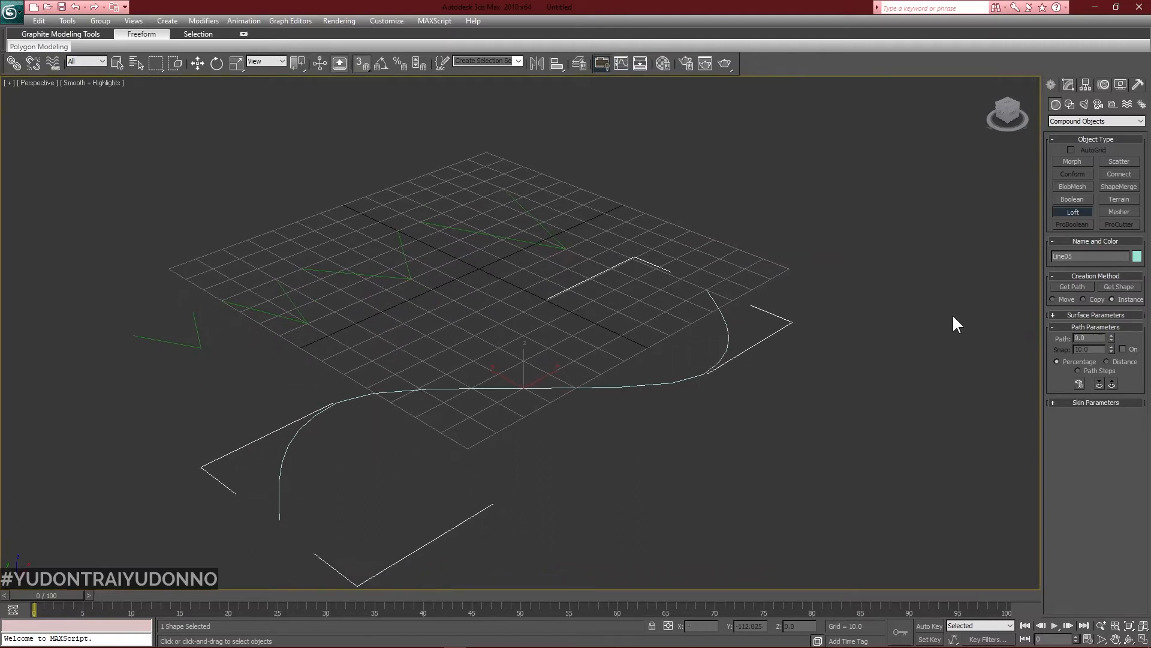
left_click(1119, 287)
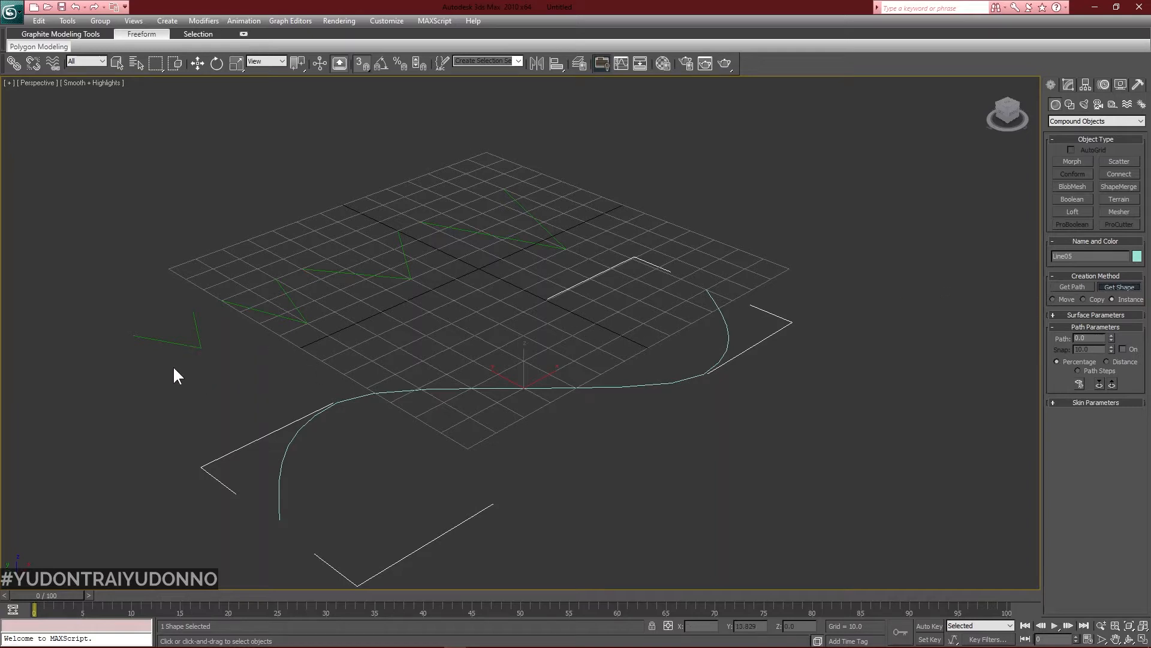
left_click(139, 339)
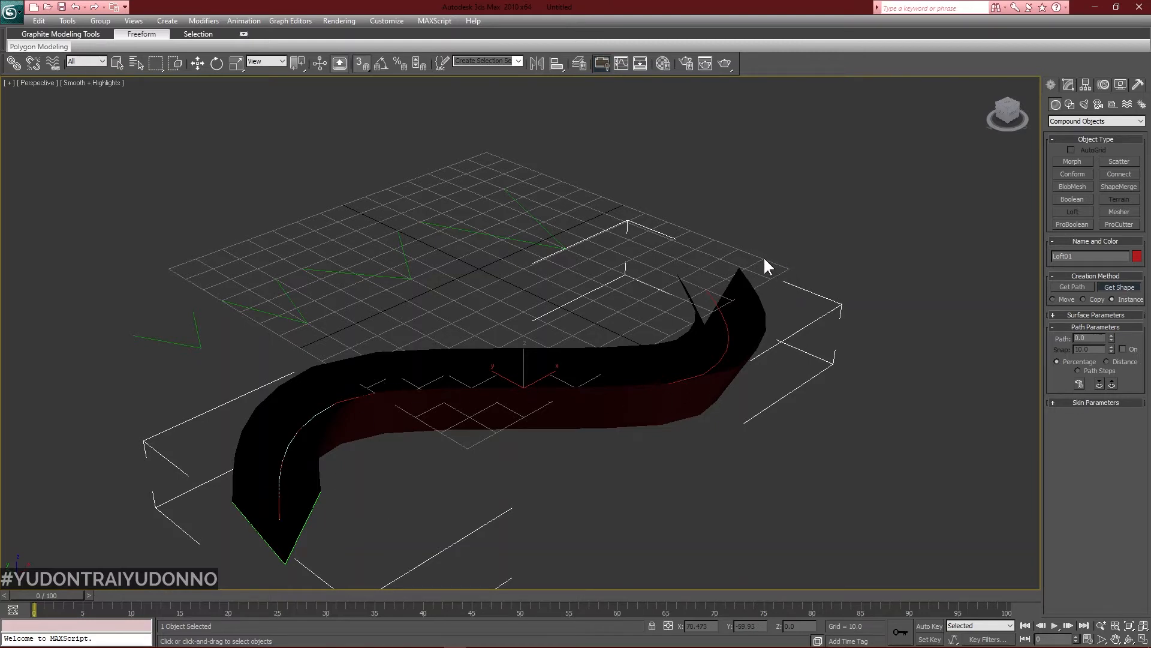
Examine the loft in the Top view around the section marker at the start of its path.
left_click(1142, 641)
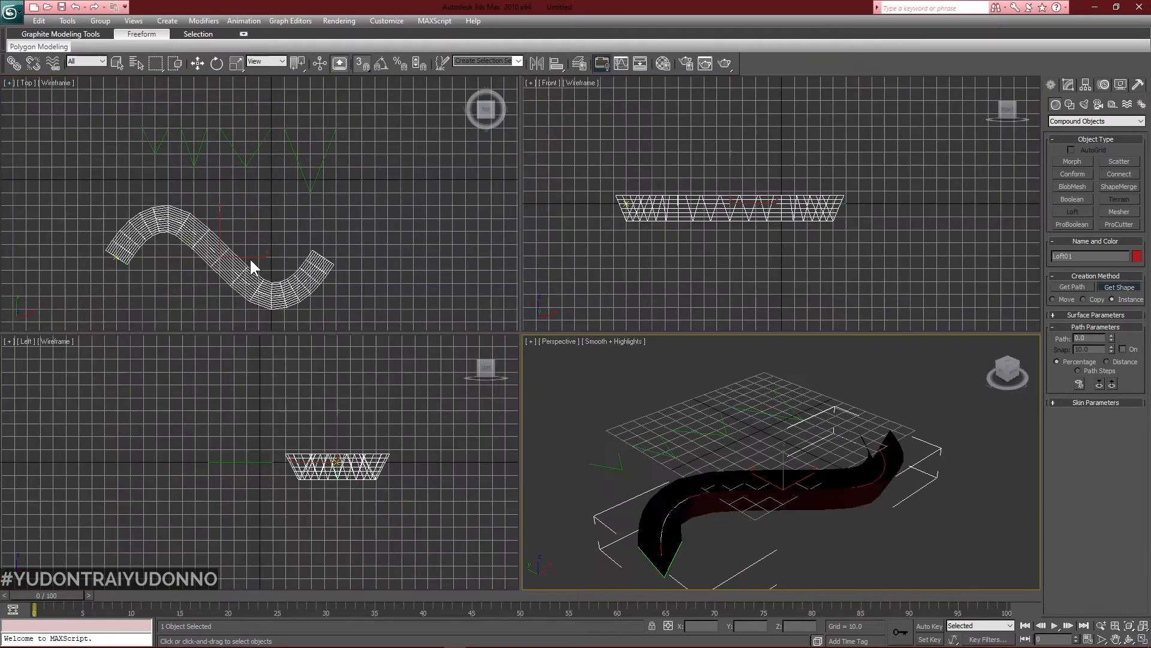
middle_click_drag(224, 250, 280, 249)
scroll(303, 241, "up", 6)
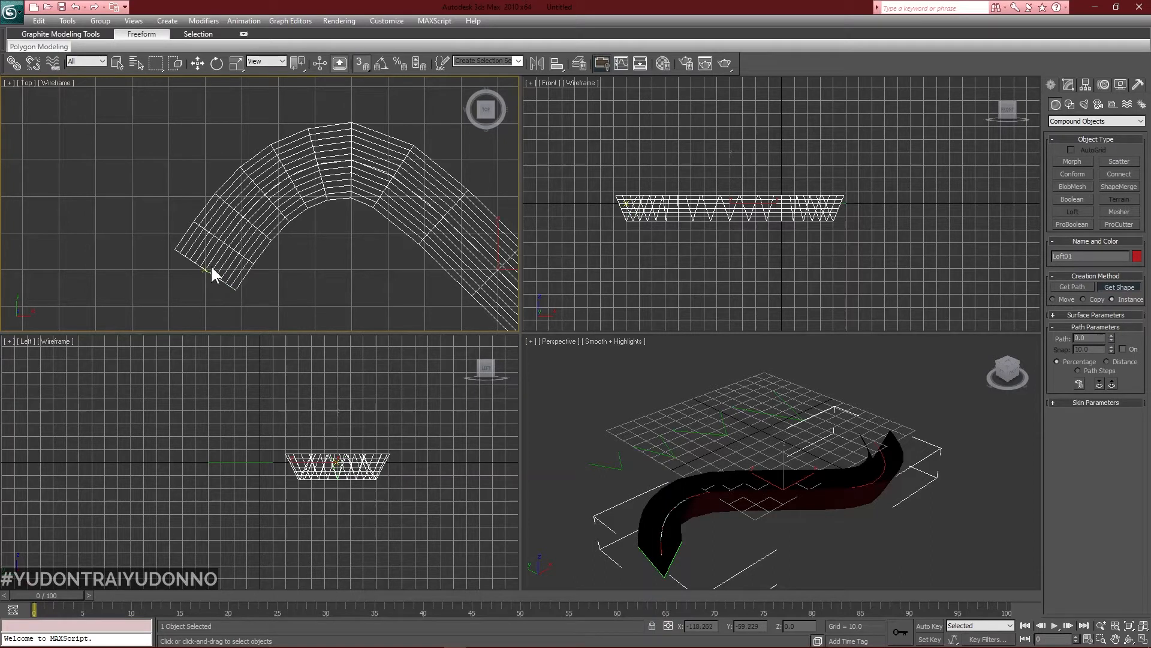
right_click(560, 412)
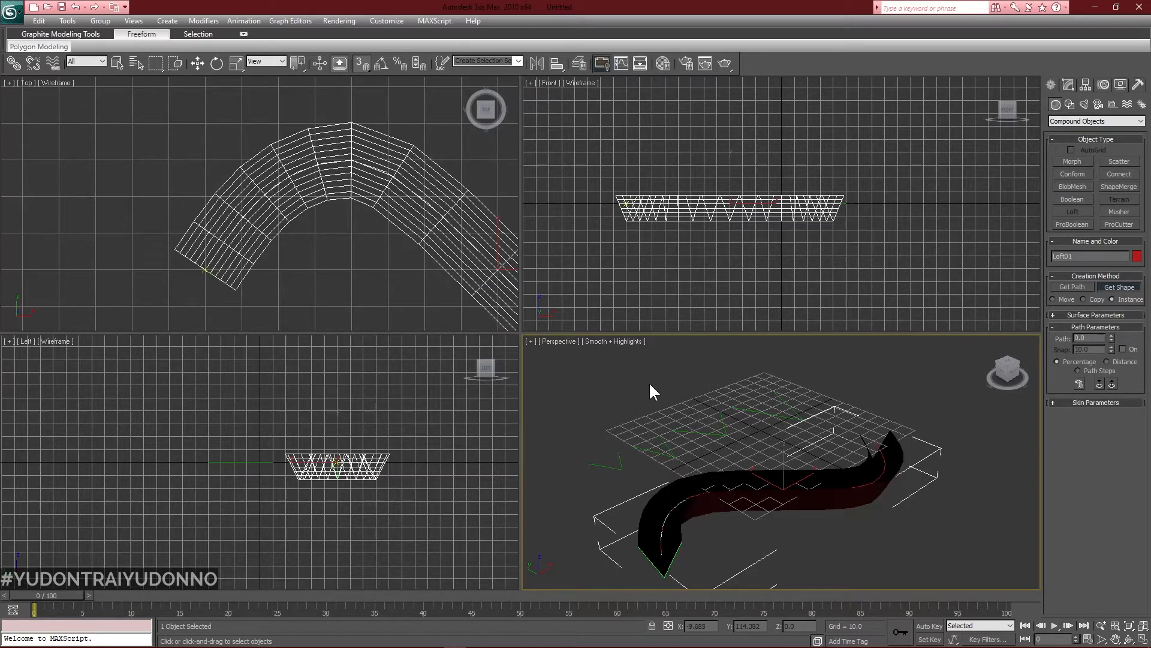
Open the loft's parameters for modification and frame the whole loft in the Top view.
left_click(1067, 85)
key("w")
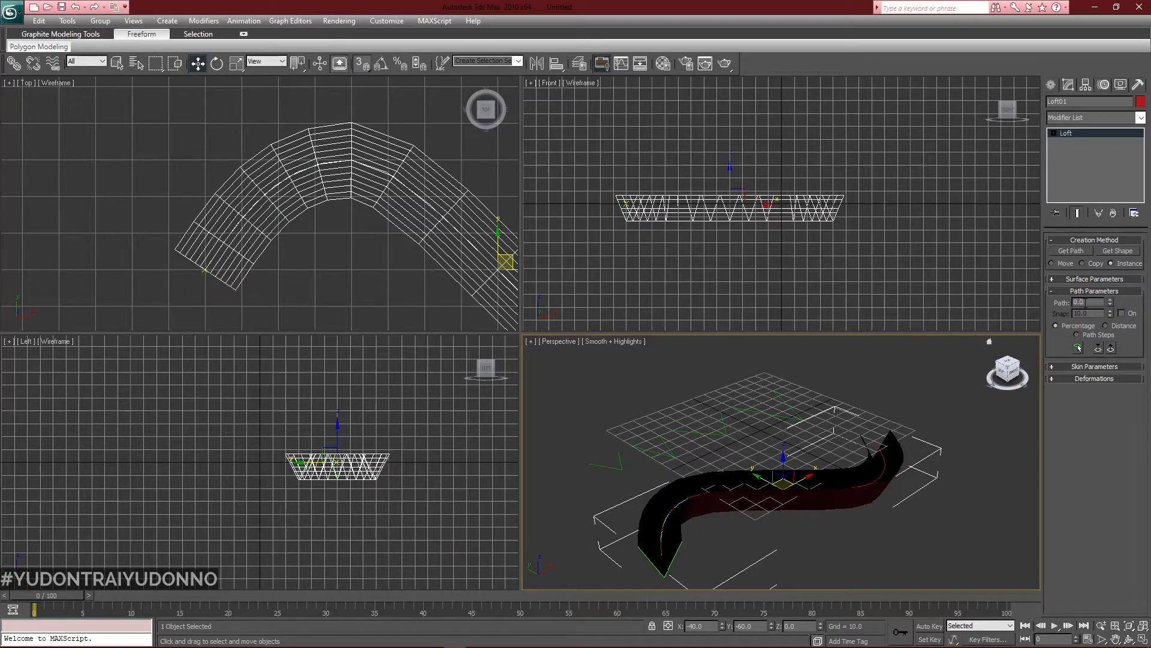
middle_click_drag(380, 257, 296, 243)
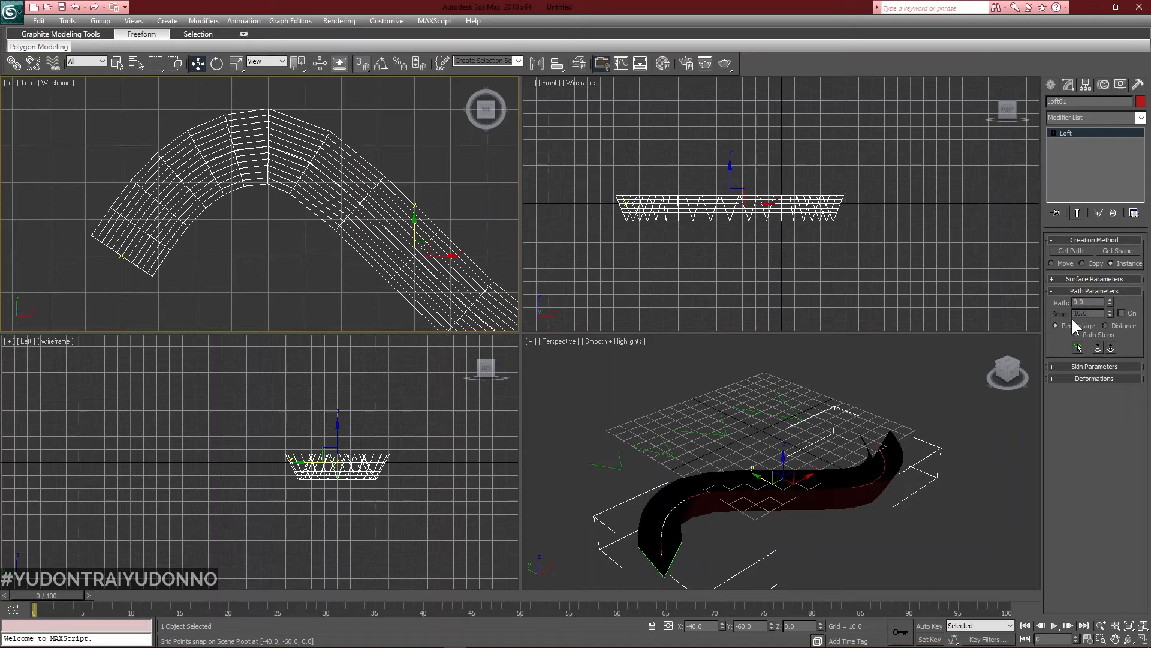
scroll(336, 252, "down", 2)
middle_click_drag(349, 271, 313, 255)
scroll(324, 255, "up", 1)
scroll(318, 257, "down", 1)
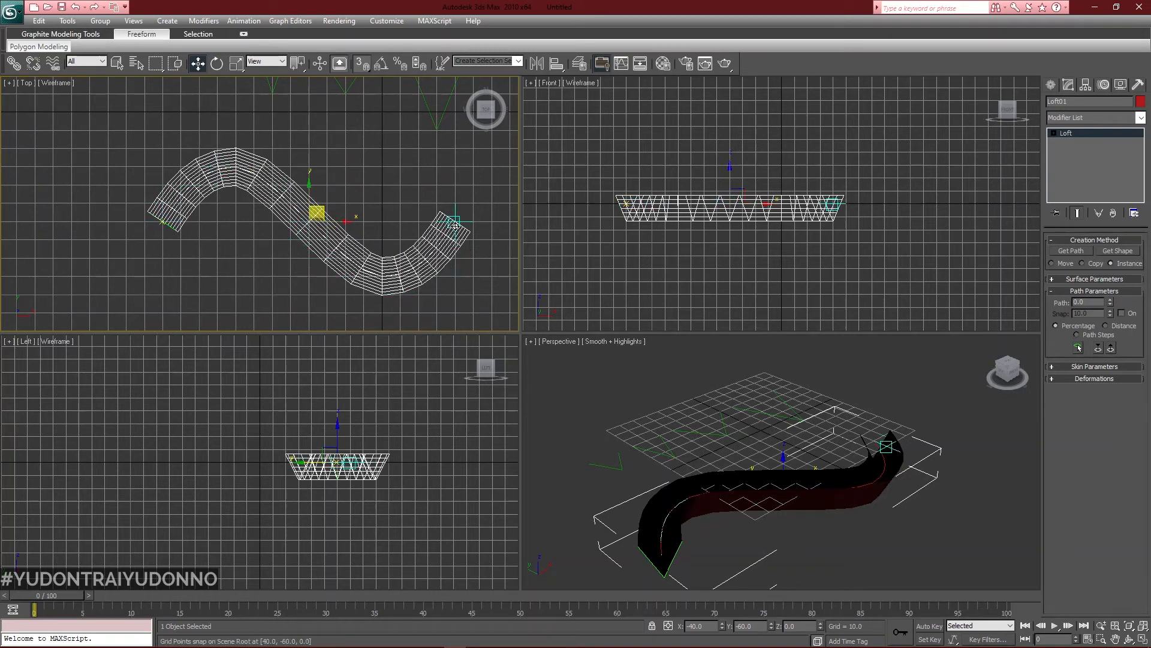
Maximize the Top view with its grid hidden and sweep the loft's Path position along the curve to follow the section marker.
left_click_drag(1110, 301, 1119, 64)
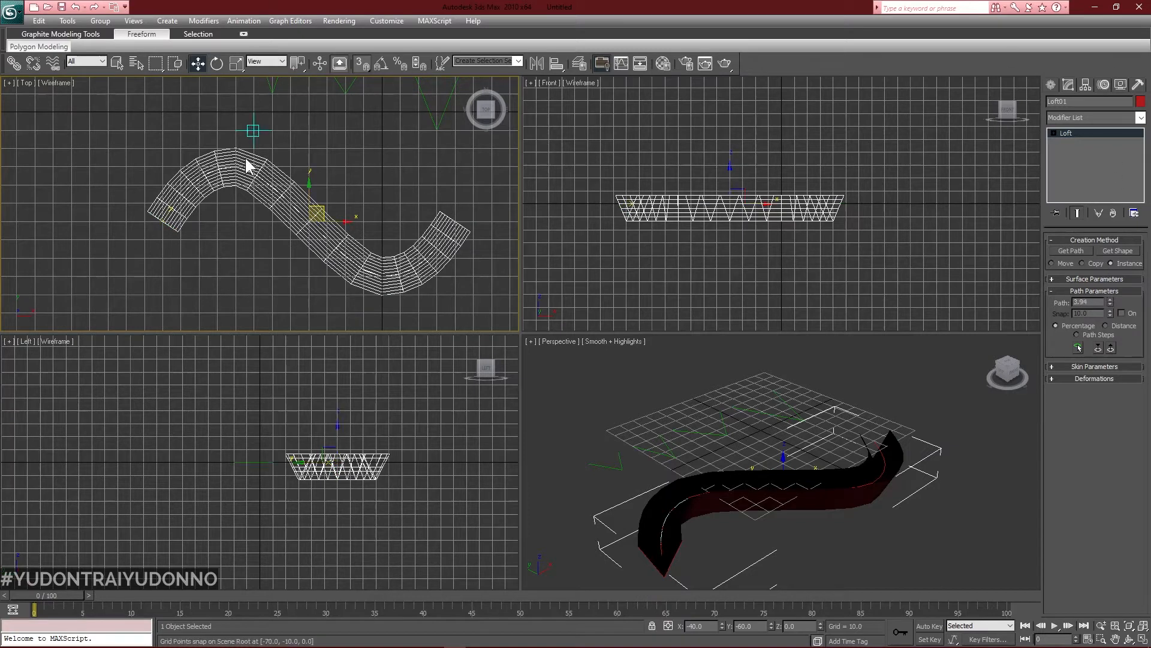
key("alt+w")
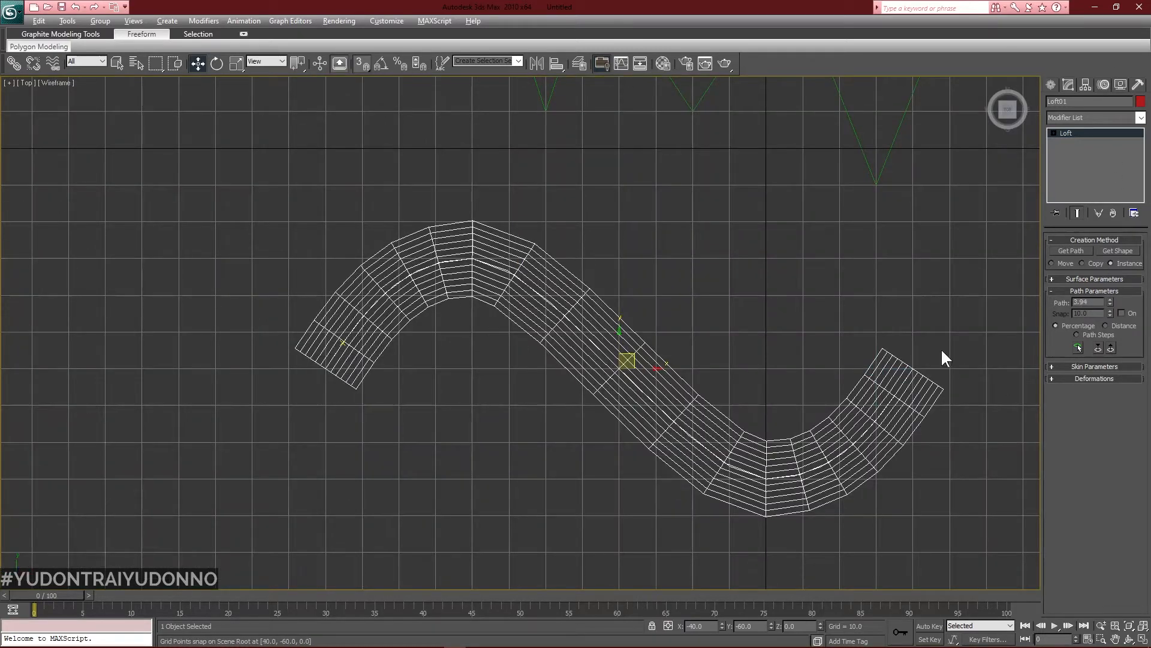
middle_click_drag(746, 327, 698, 323)
key("g")
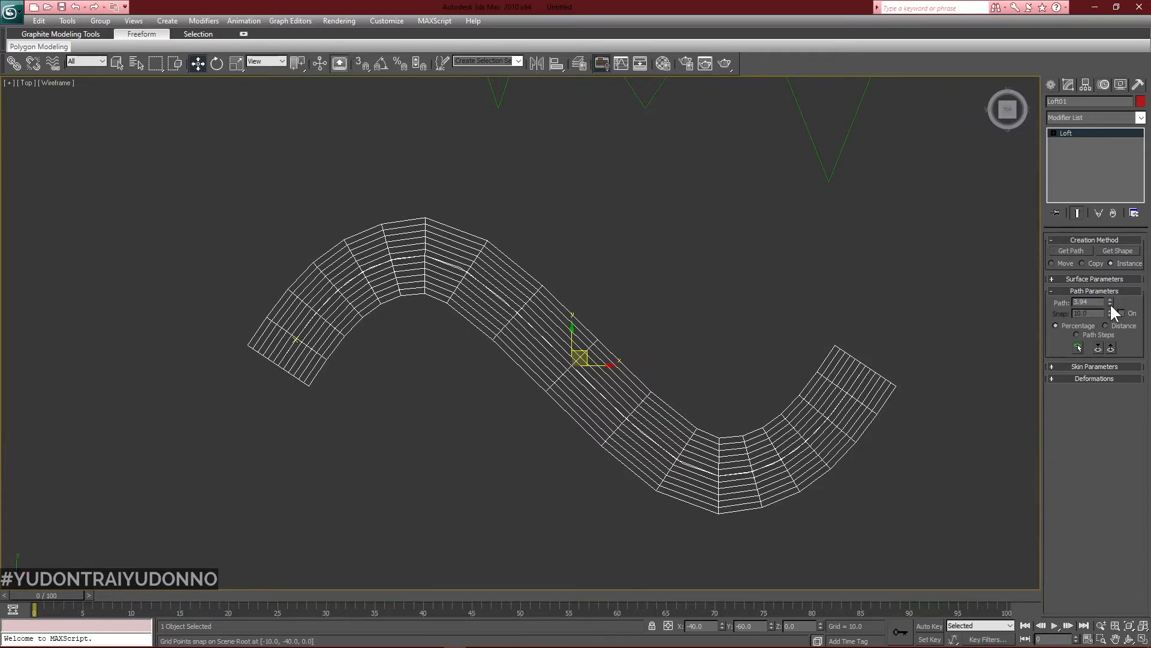
mouse_move(1110, 303)
left_mouse_down()
mouse_move(1099, 21)
mouse_move(1116, 533)
mouse_move(1129, 613)
mouse_move(1099, 612)
left_mouse_up()
left_click_drag(1109, 299, 1110, 267)
middle_click_drag(612, 243, 576, 307)
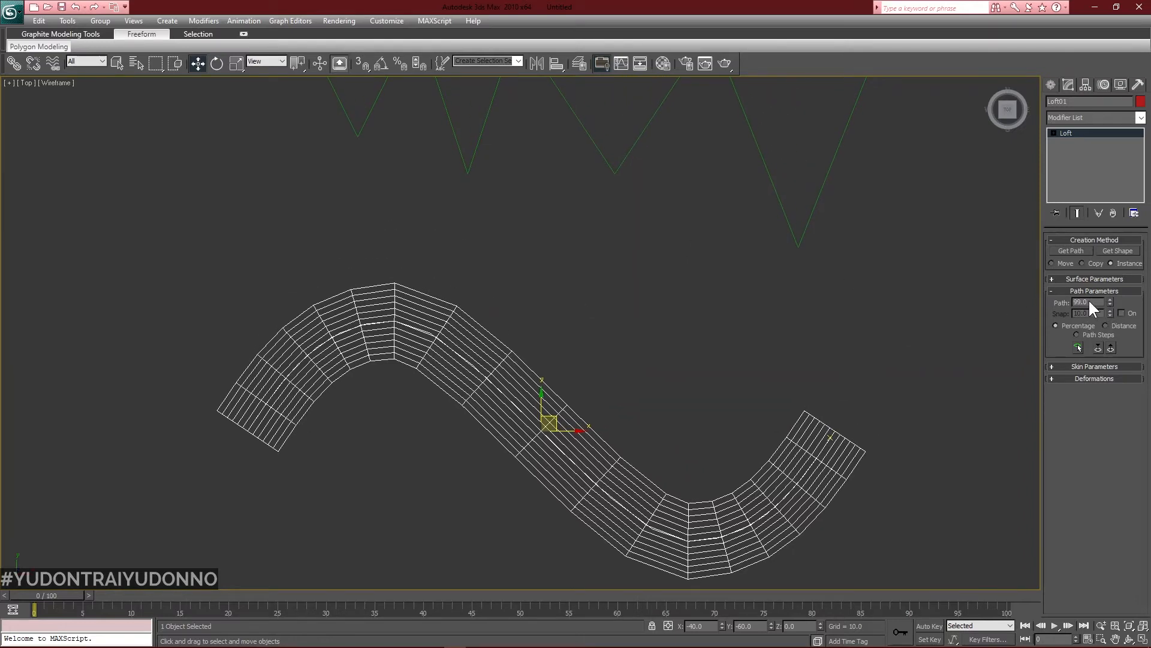
Set the loft's Path position to 20 percent and get the second, deeper V line as the shape there.
type("20")
key("Return")
middle_click_drag(612, 318, 593, 323)
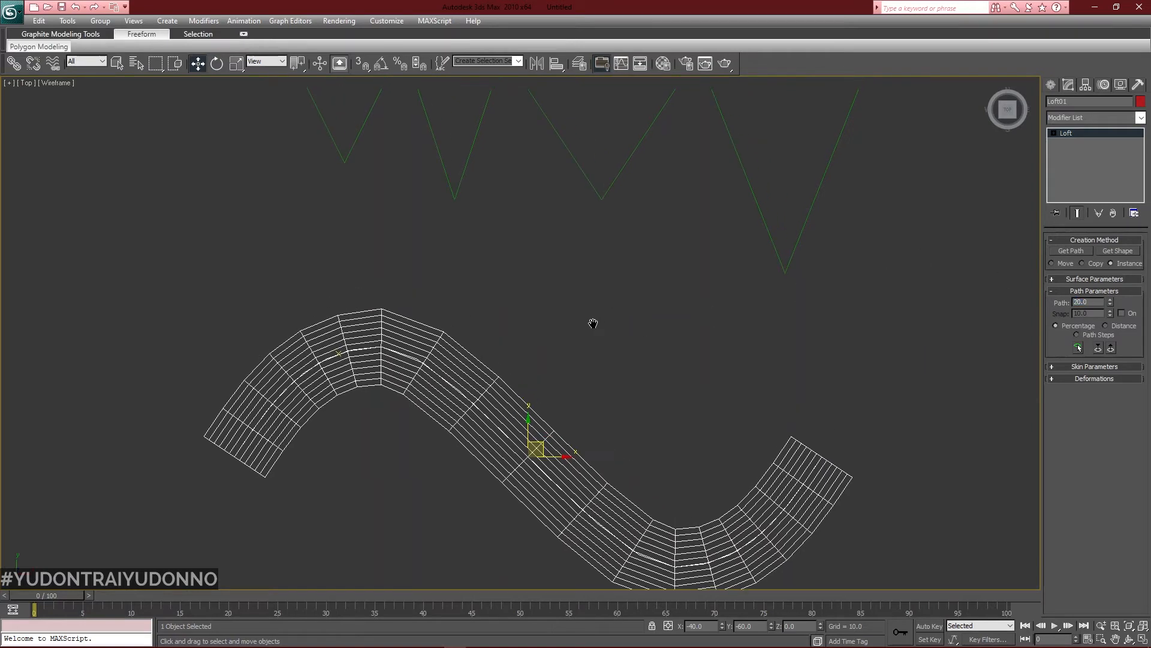
middle_click_drag(558, 276, 560, 386)
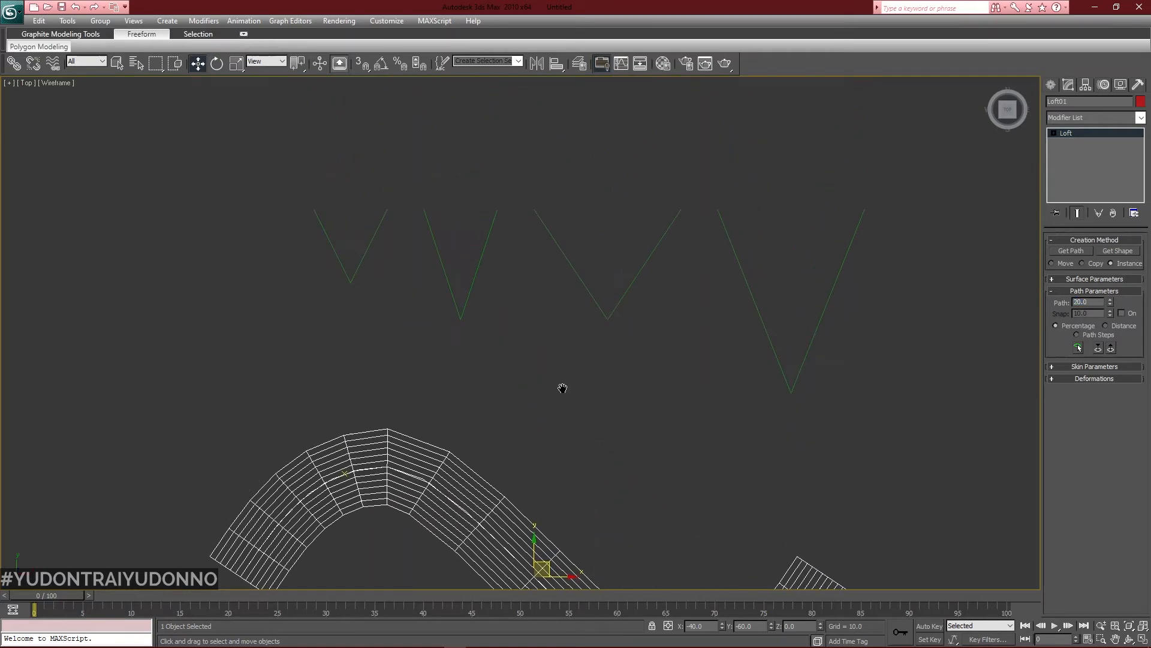
left_click(1119, 251)
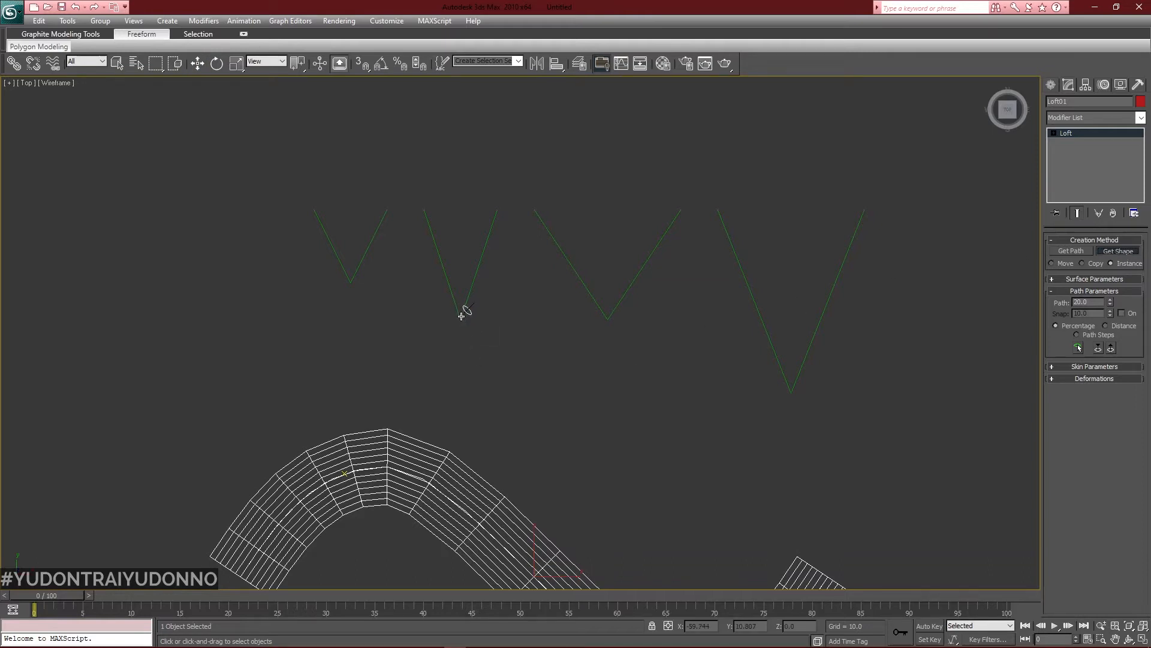
left_click(1143, 640)
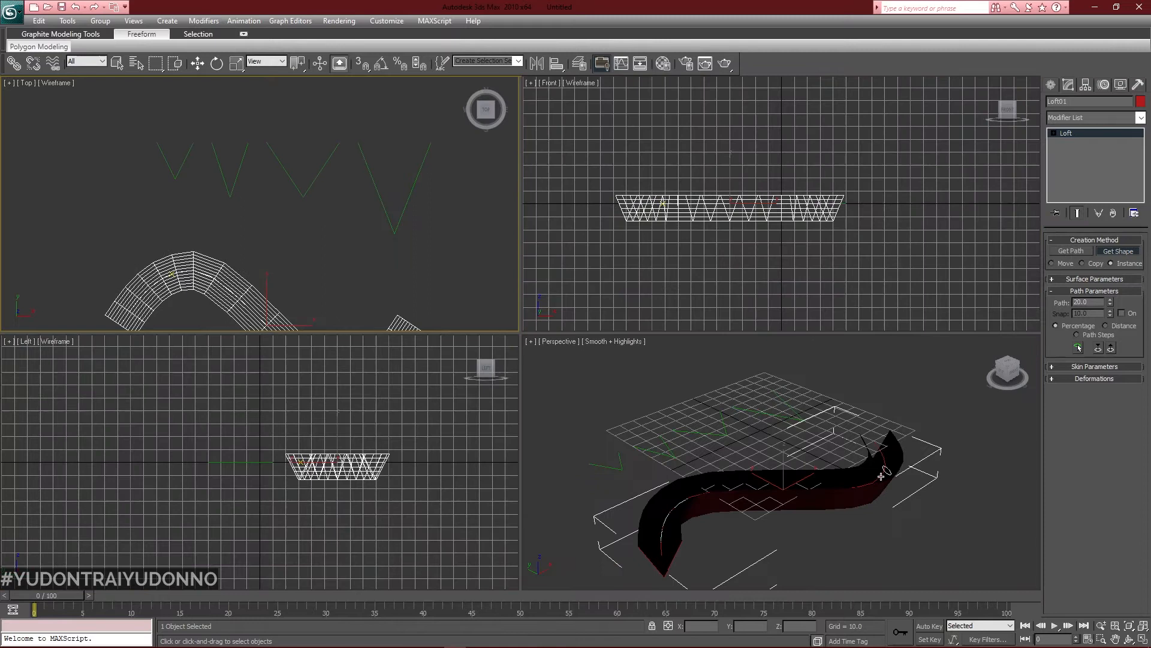
right_click(634, 420)
key("alt+w")
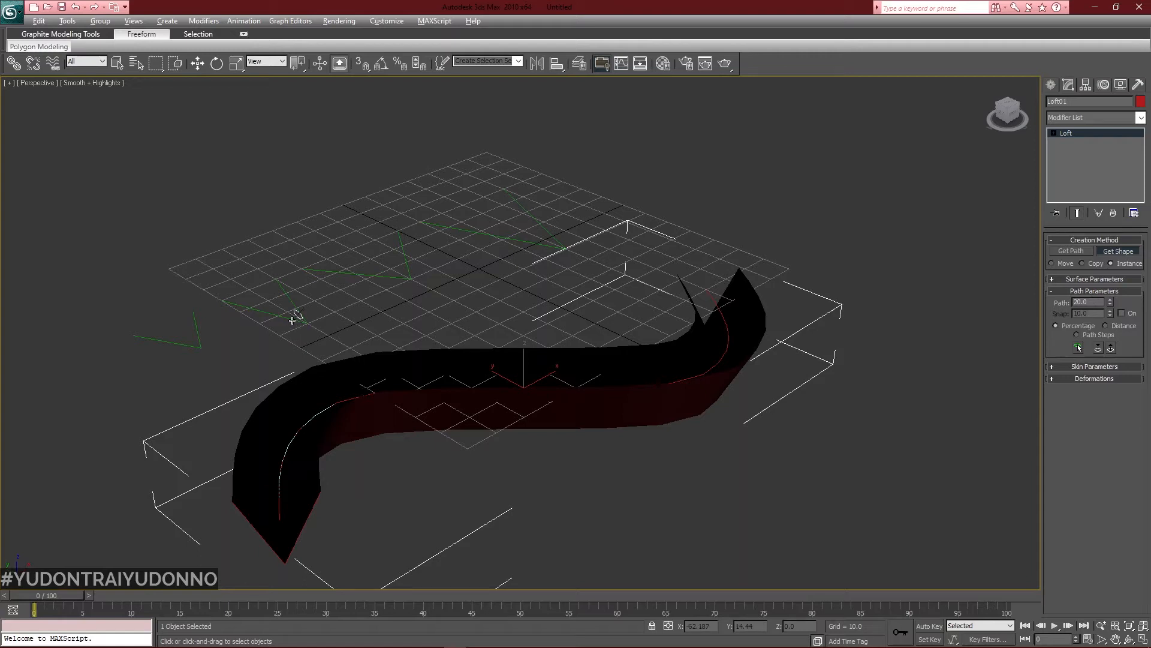
left_click(292, 320)
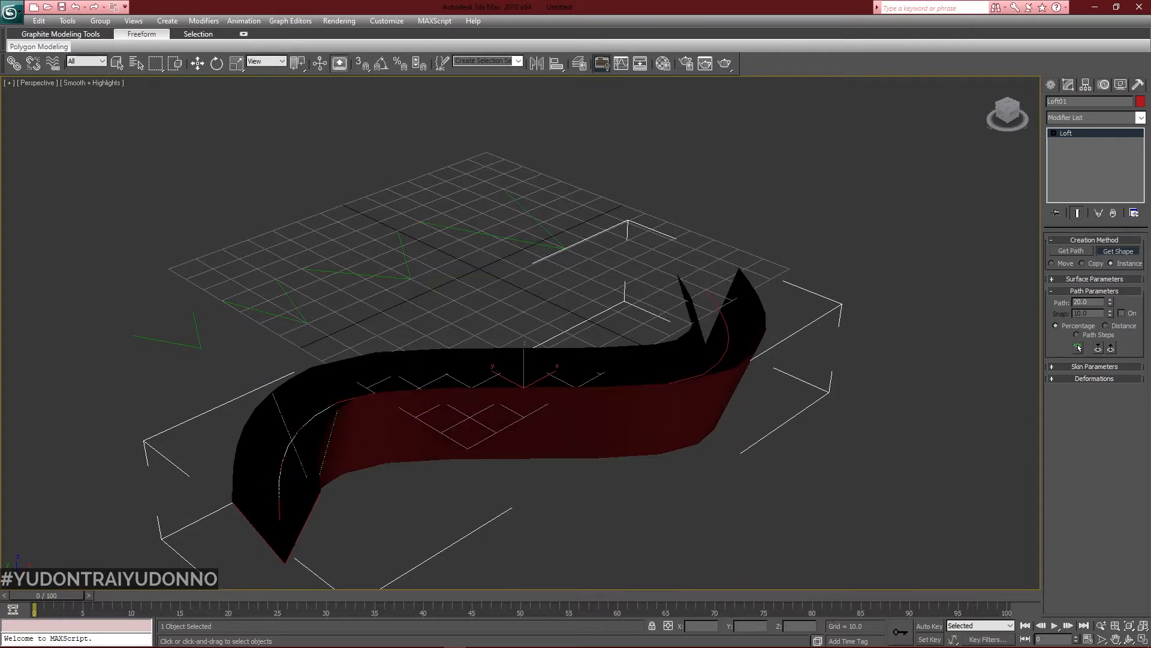
Set the loft's Path position to 50 percent and get the third, wide V line as the shape there.
left_click(1129, 638)
left_click_drag(514, 404, 712, 329)
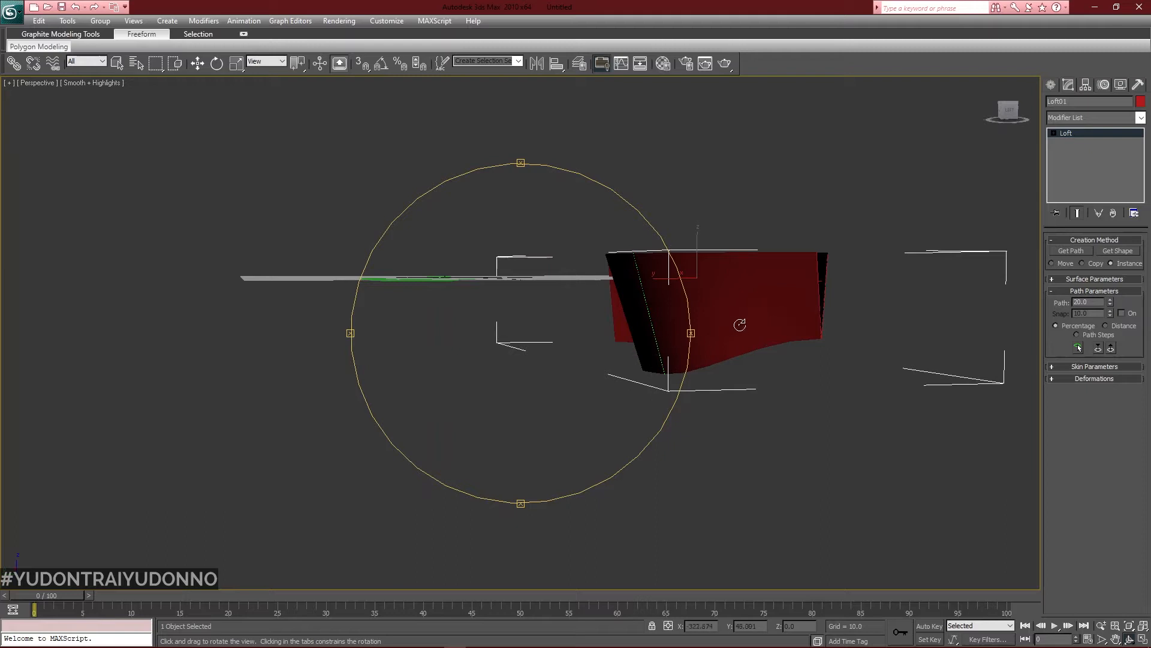
left_click_drag(586, 358, 506, 386)
left_click(1084, 302)
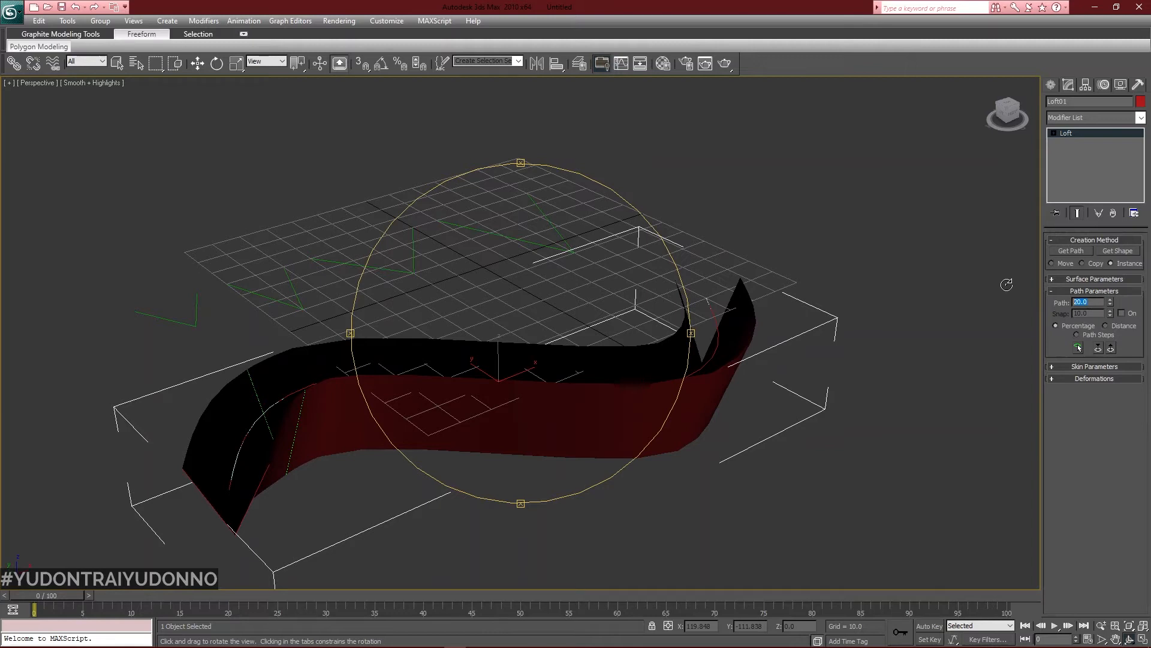
type("50")
key("Return")
left_click(1122, 251)
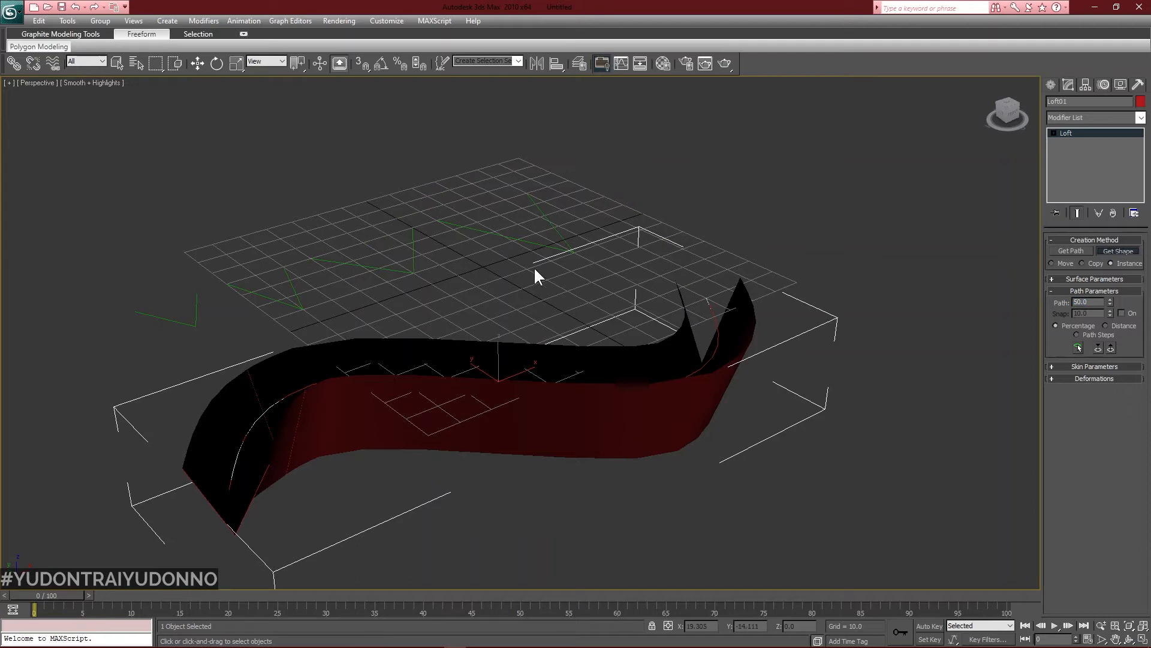
left_click(411, 274)
Display edged faces in the Perspective view and inspect the loft's mesh from another angle.
left_click(1130, 639)
left_click_drag(527, 424, 482, 364)
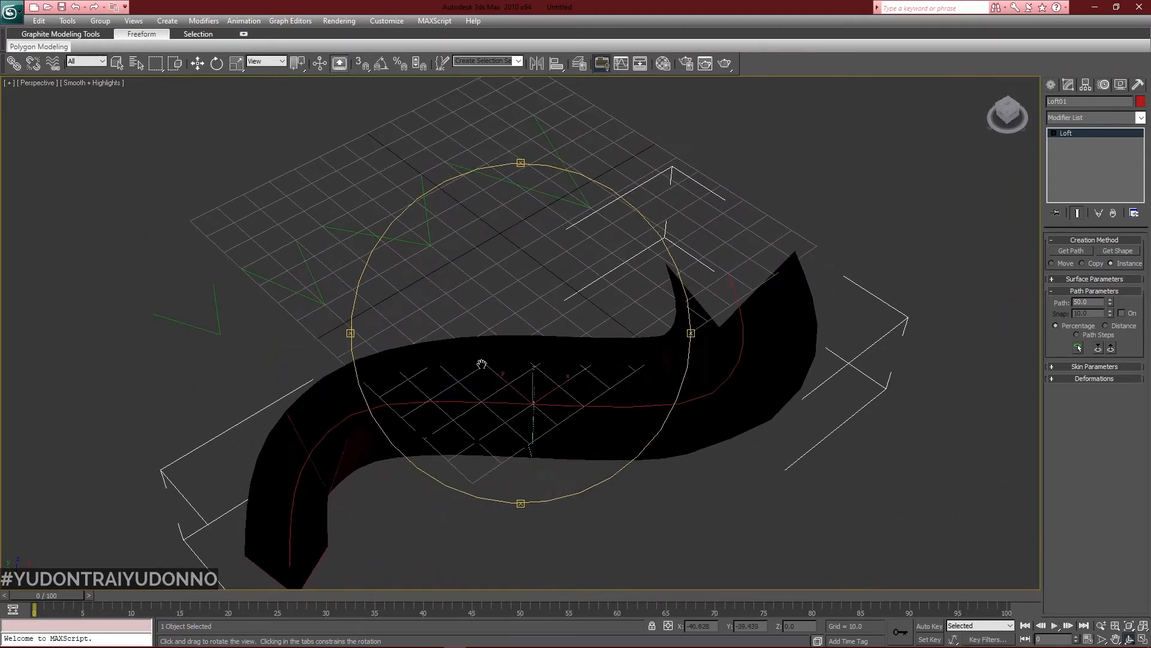
key("F4")
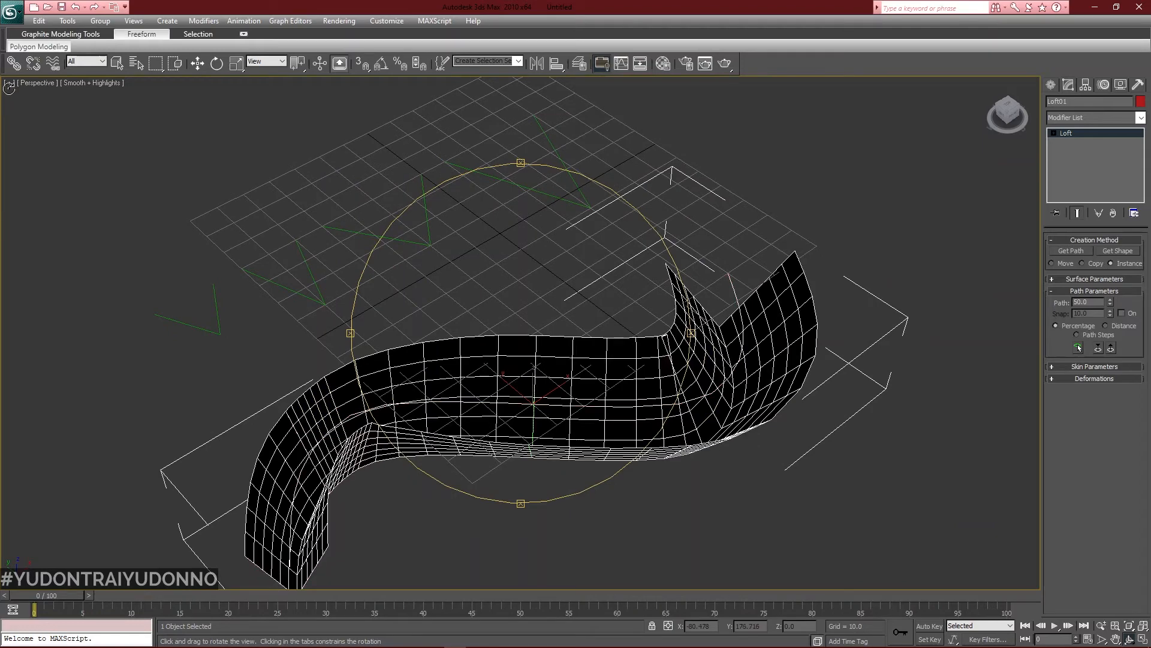
mouse_move(475, 435)
left_mouse_down()
mouse_move(473, 450)
mouse_move(470, 412)
mouse_move(470, 442)
mouse_move(462, 427)
mouse_move(472, 375)
mouse_move(489, 441)
left_mouse_up()
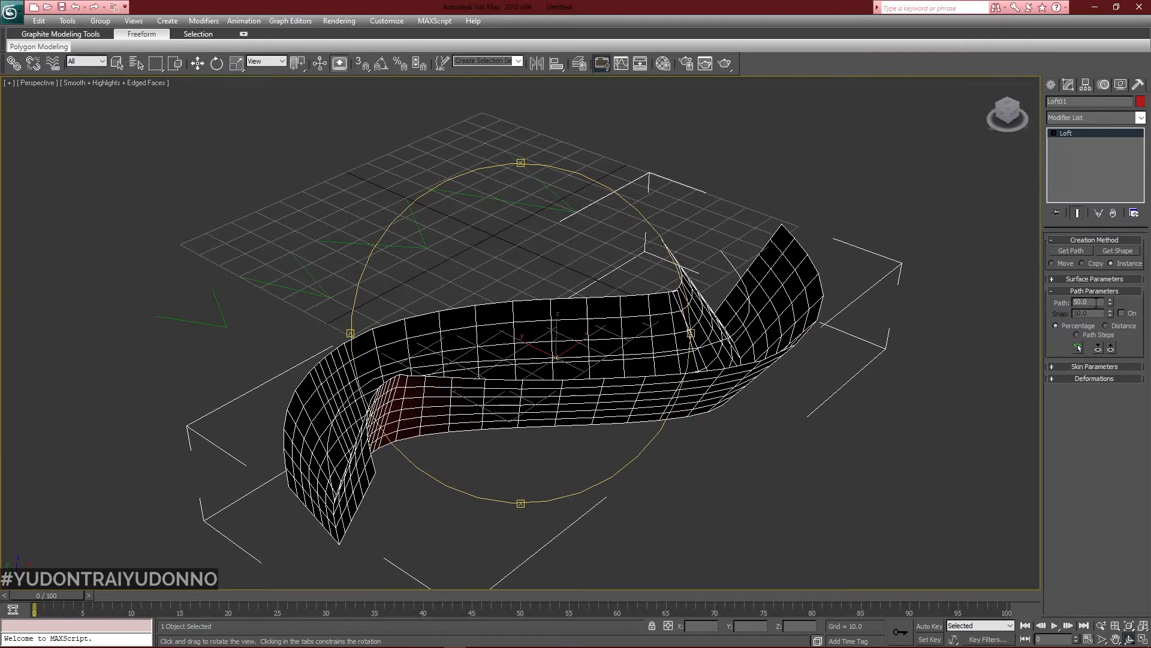
Set the loft's Path position to 60 percent and get the fourth, largest V line as the shape there.
type("60")
key("Return")
left_click(1118, 251)
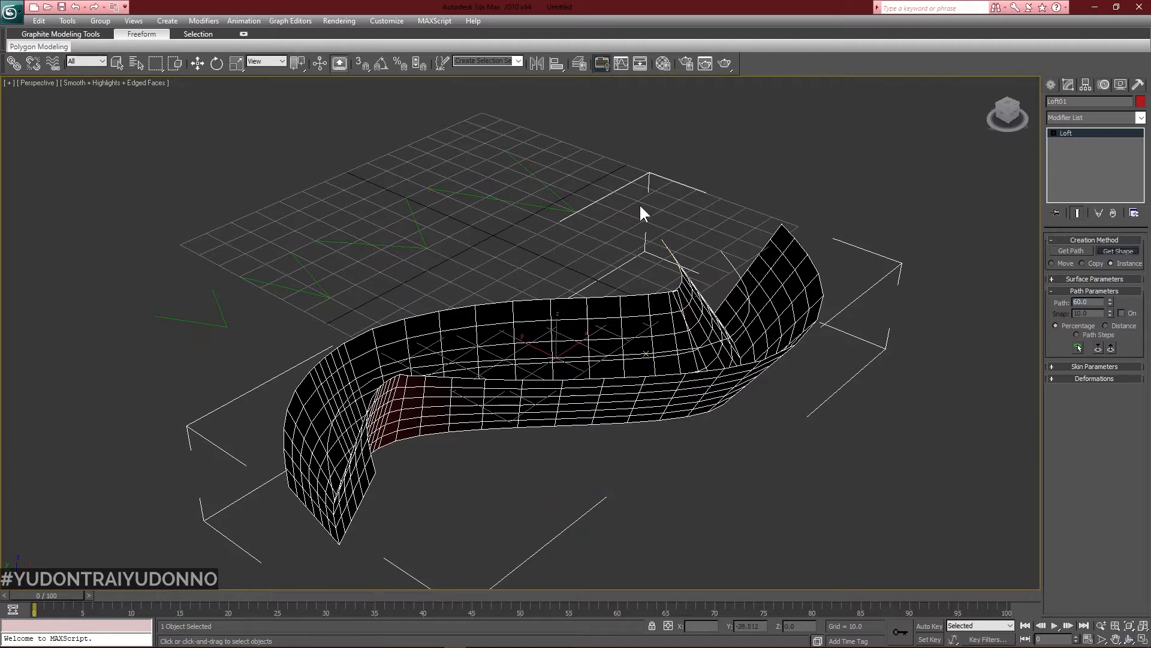
left_click(503, 200)
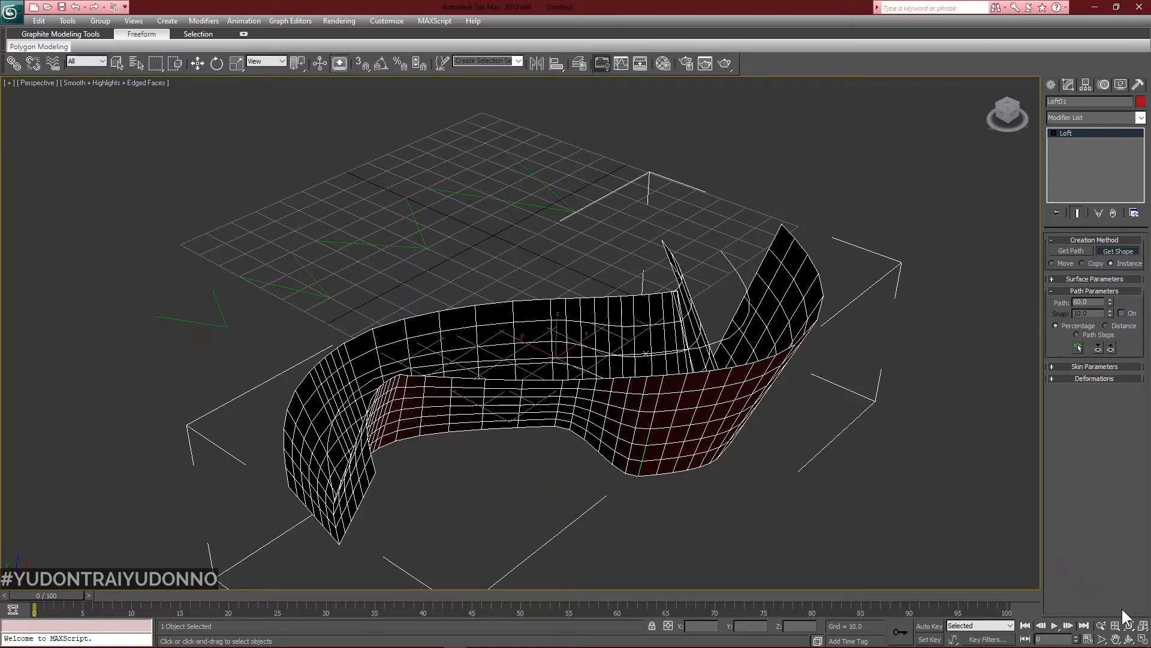
left_click(1129, 639)
left_click_drag(598, 384, 559, 378)
middle_click_drag(559, 383, 565, 402)
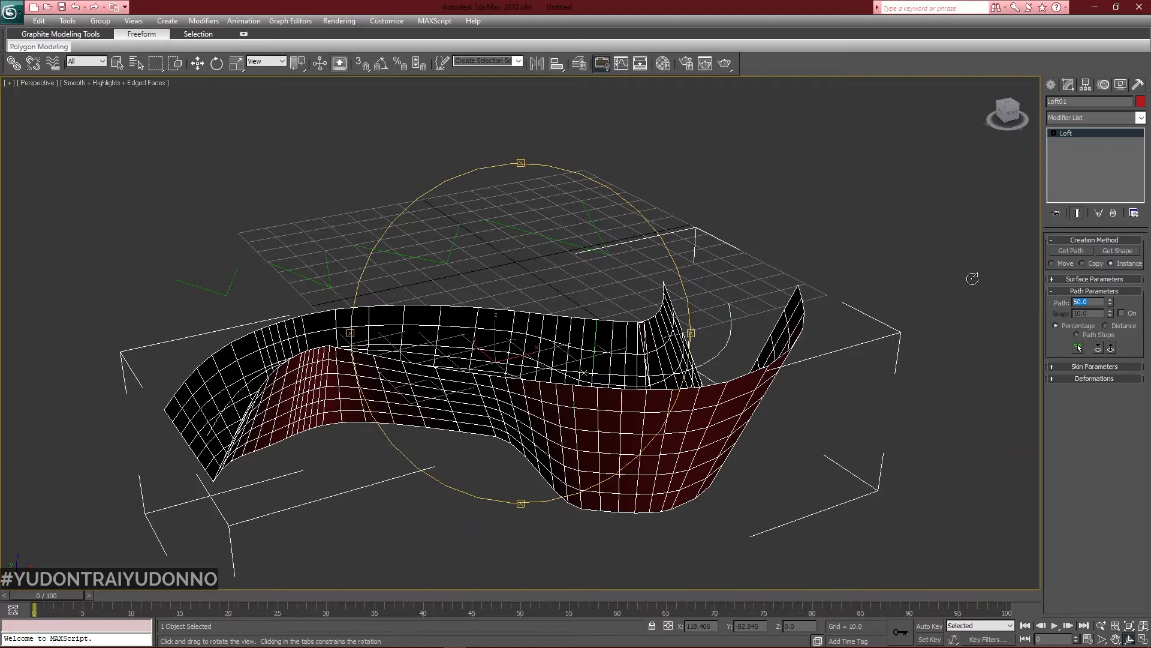
Set the loft's Path position to 80 percent and get the fourth V line again as the shape there.
type("0")
key("Return")
left_click(1113, 249)
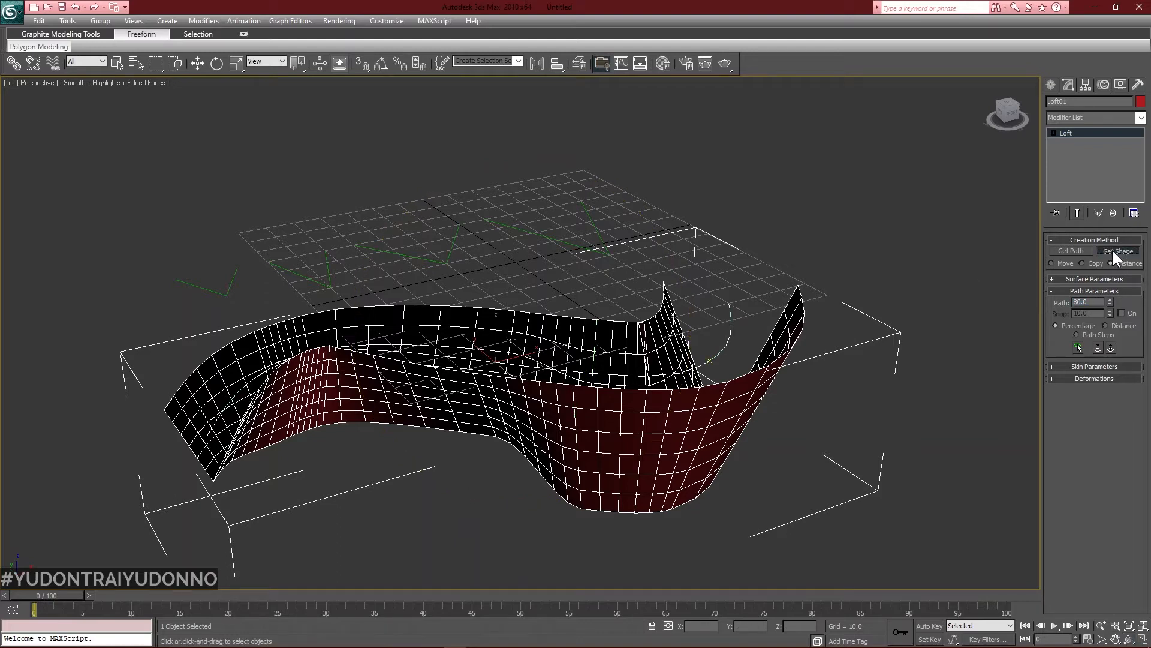
left_click(540, 235)
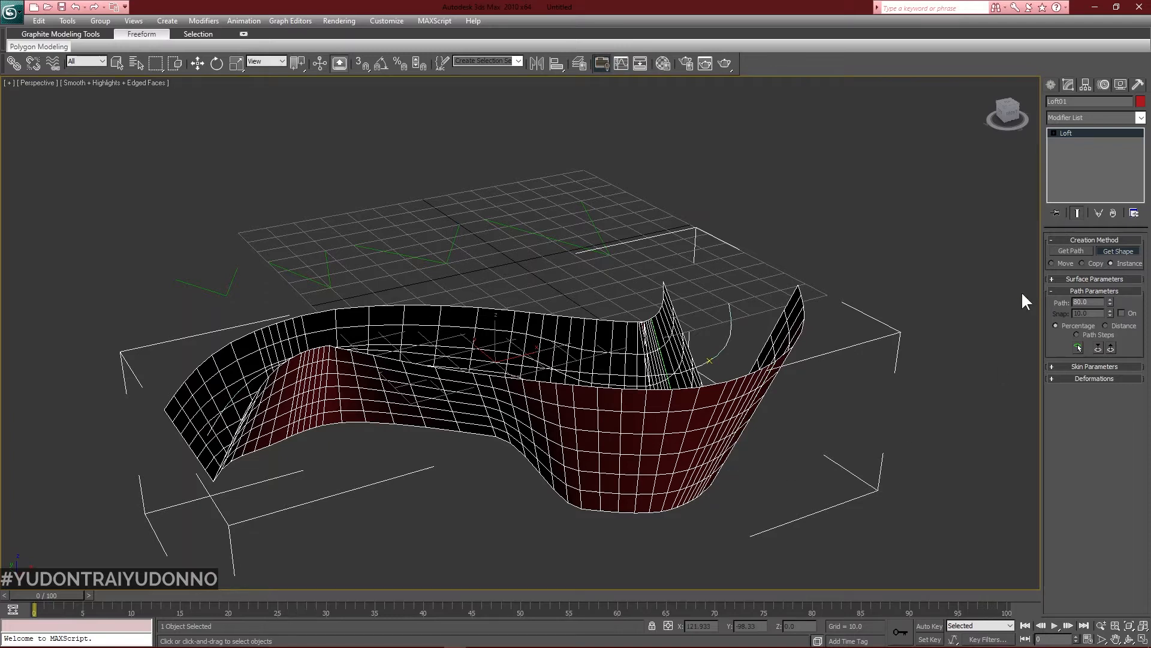
Set the loft's Path position to 100 percent and get the first small V line as the end shape.
type("10")
key("Return")
left_click(213, 289)
left_click(1129, 640)
left_click_drag(539, 345, 529, 393)
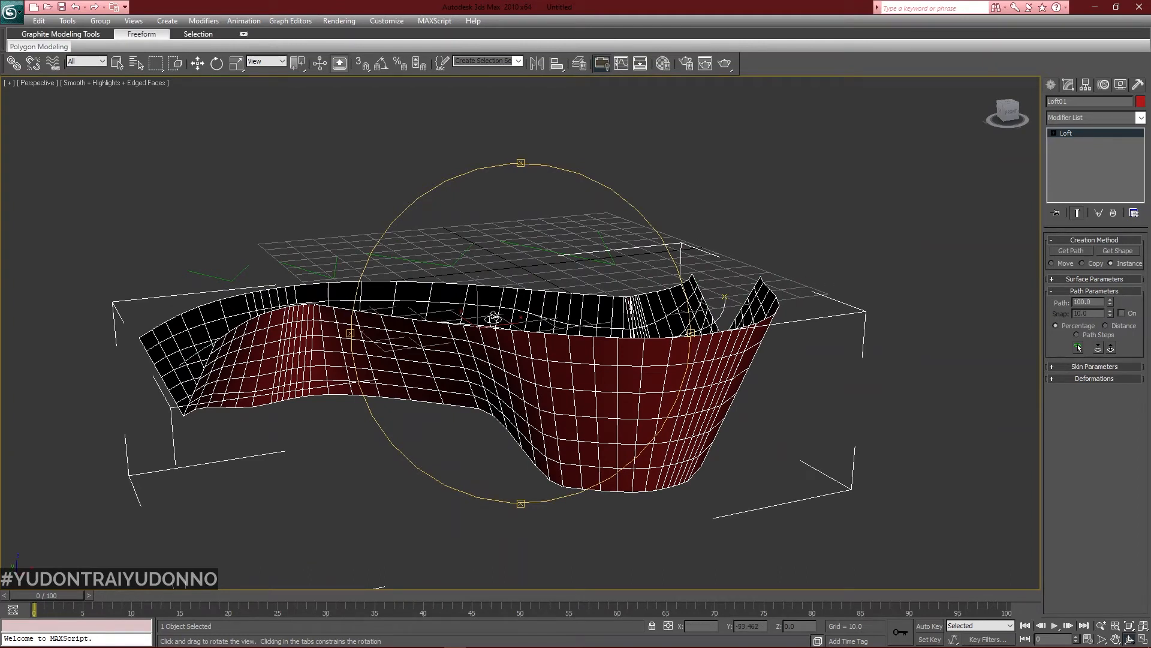
Move the loft up to Z 50 in the Front view with grid snapping on.
left_click_drag(505, 396, 513, 405)
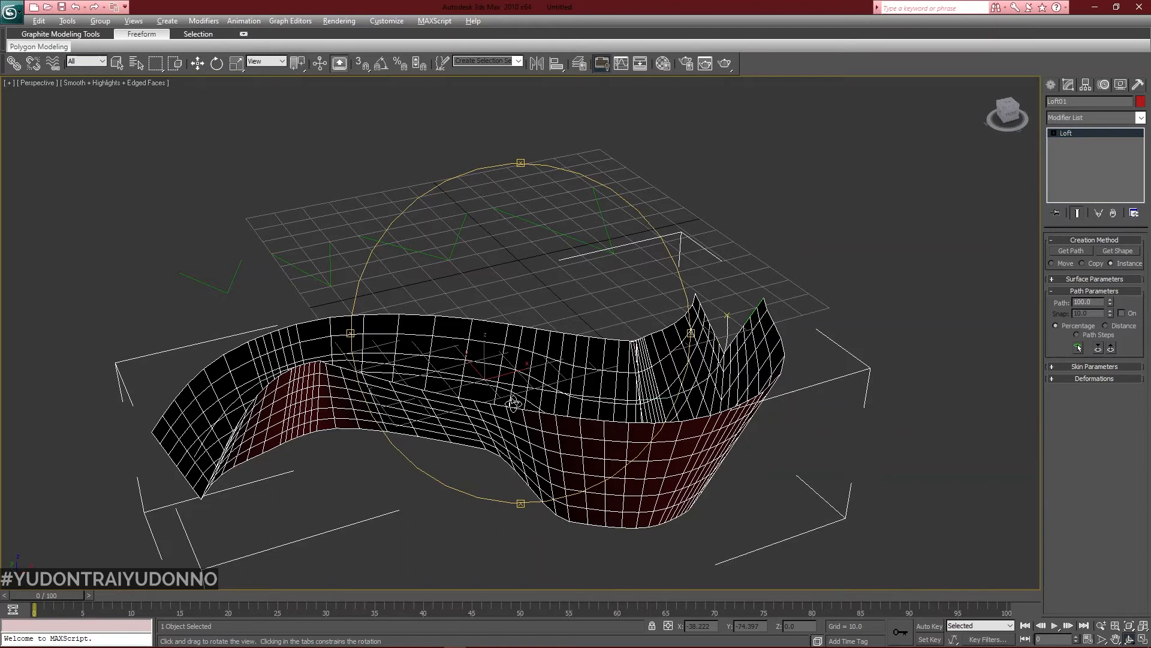
key("alt+w")
right_click(677, 242)
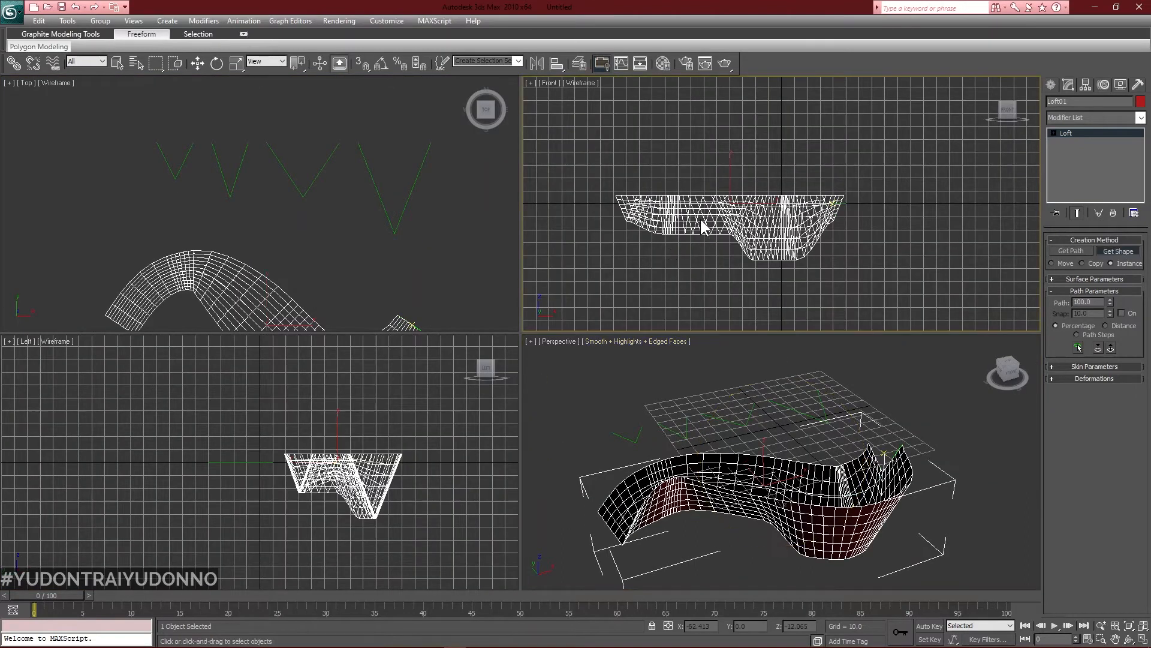
key("w")
key("s")
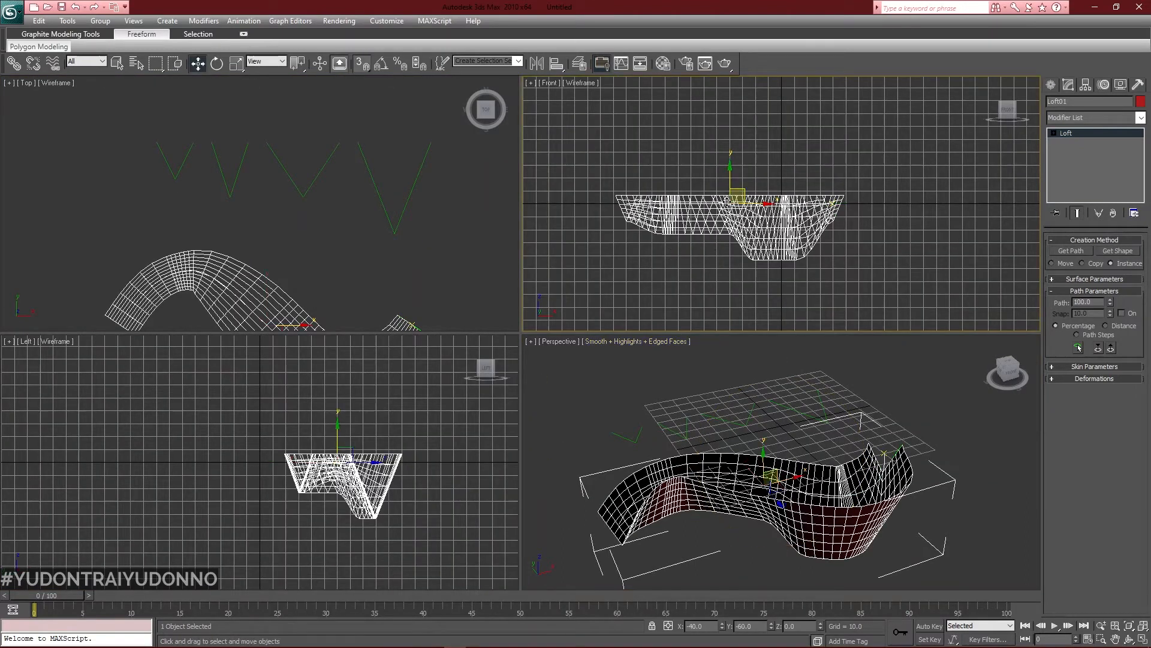
left_click_drag(719, 227, 718, 153)
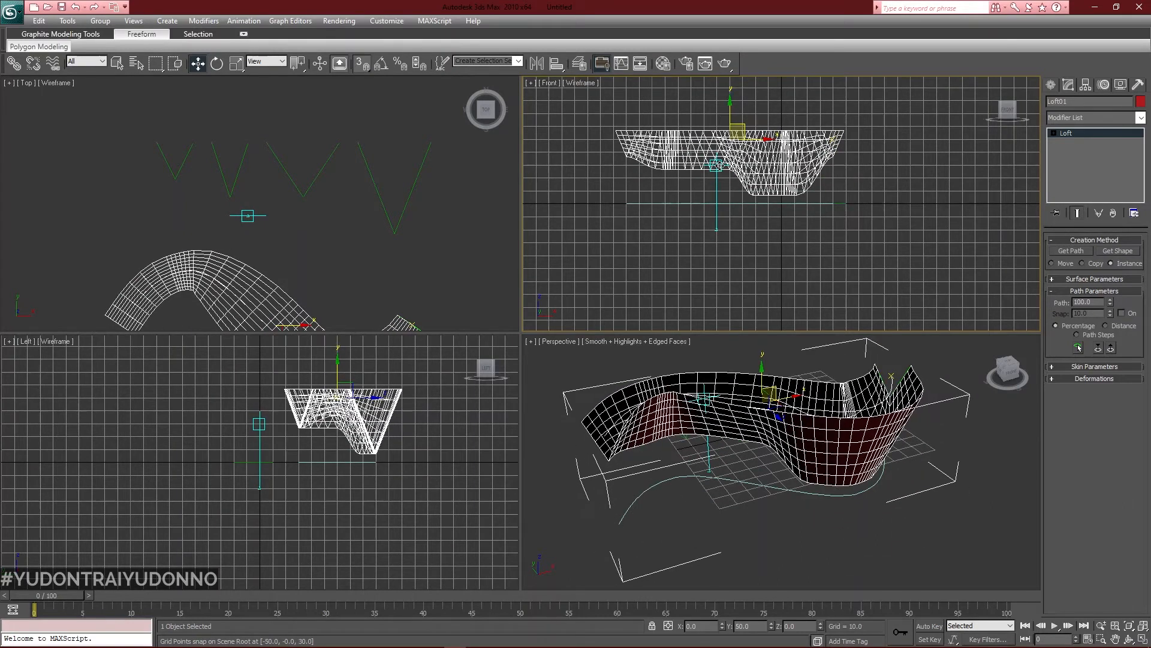
left_click_drag(718, 152, 715, 166)
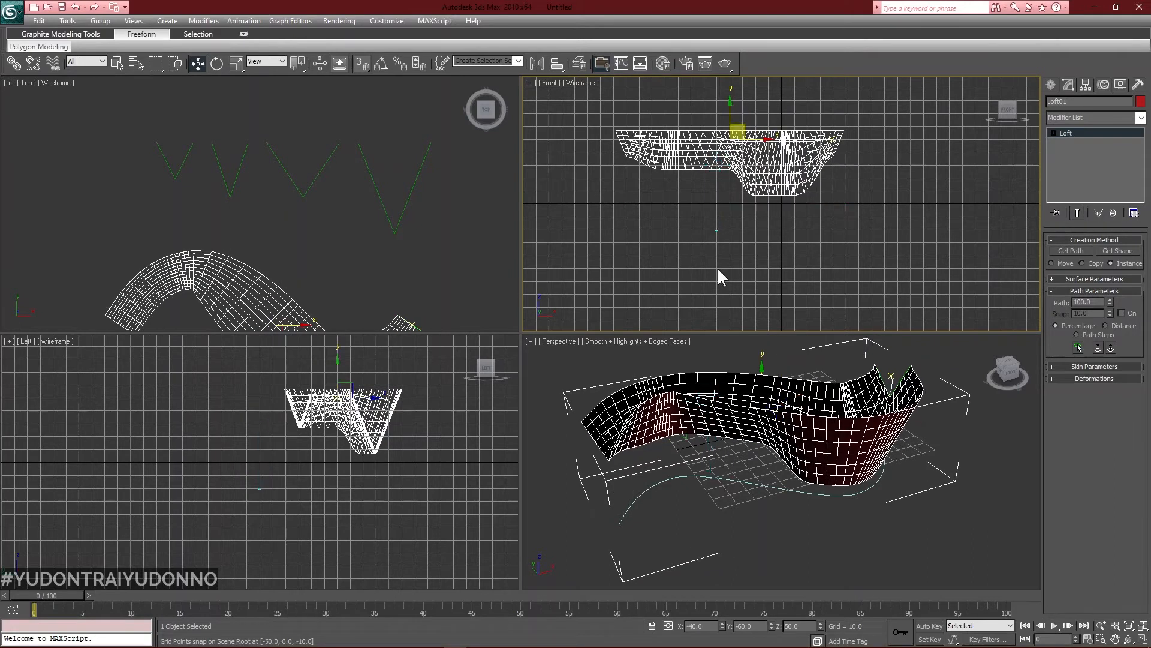
Rotate the loft -90 degrees about the X axis with angle snap on, so that its S-curve stands upright.
right_click(955, 513)
left_click(1130, 639)
left_click_drag(804, 496, 687, 466)
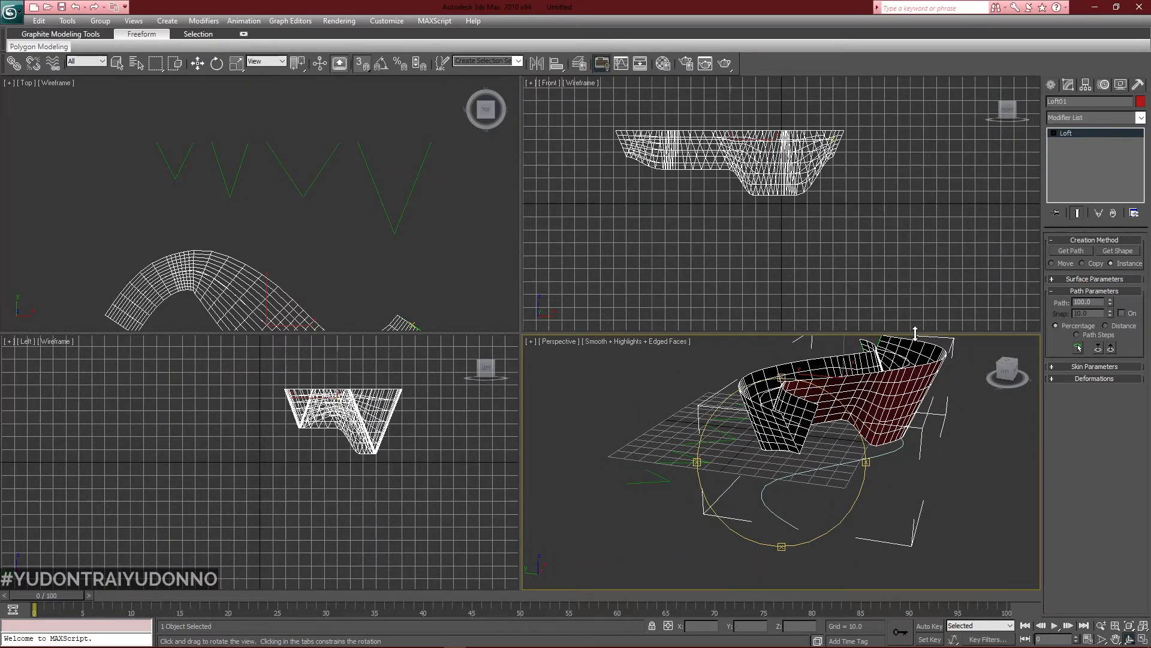
left_click_drag(796, 474, 754, 477)
right_click(775, 202)
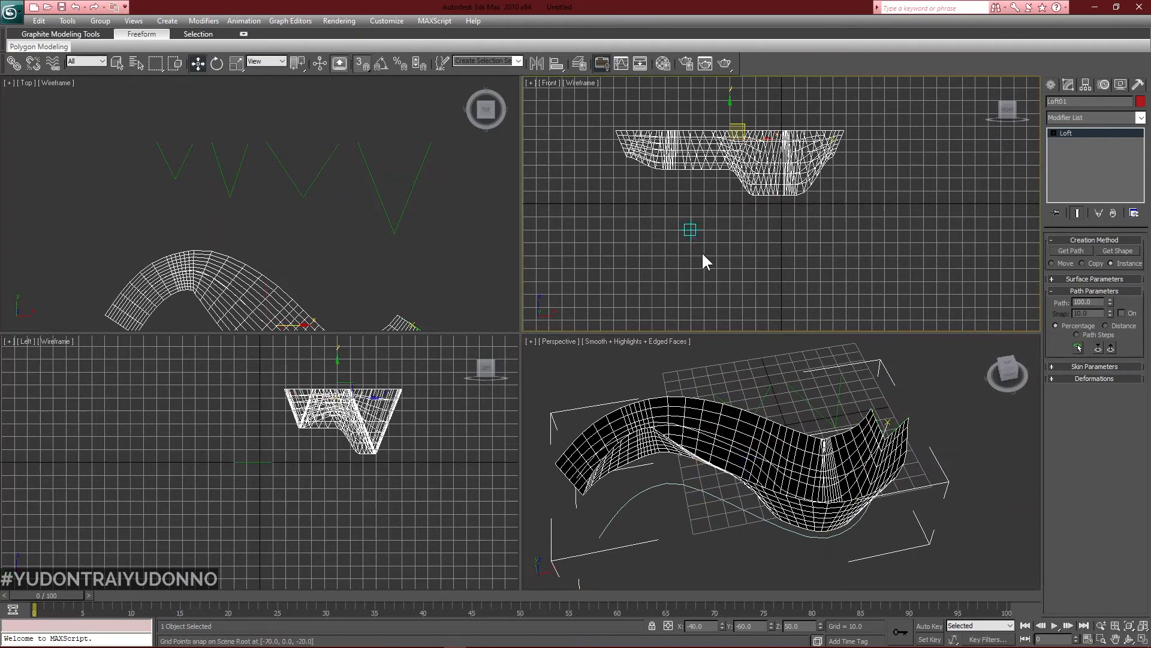
middle_click_drag(784, 256, 766, 283)
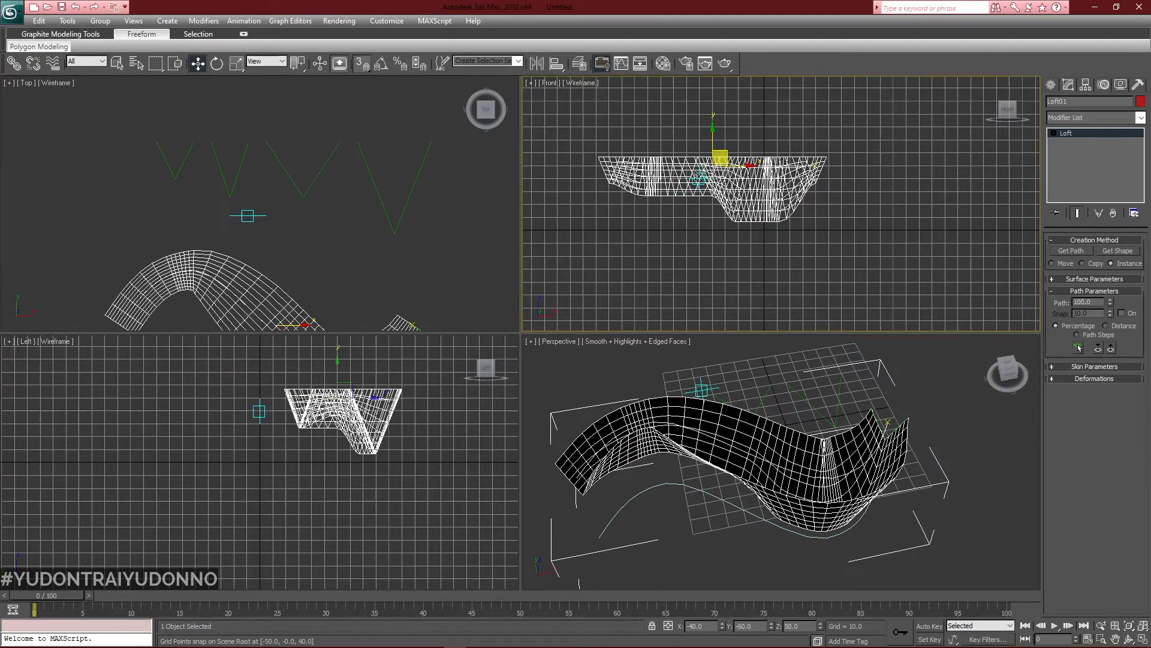
key("e")
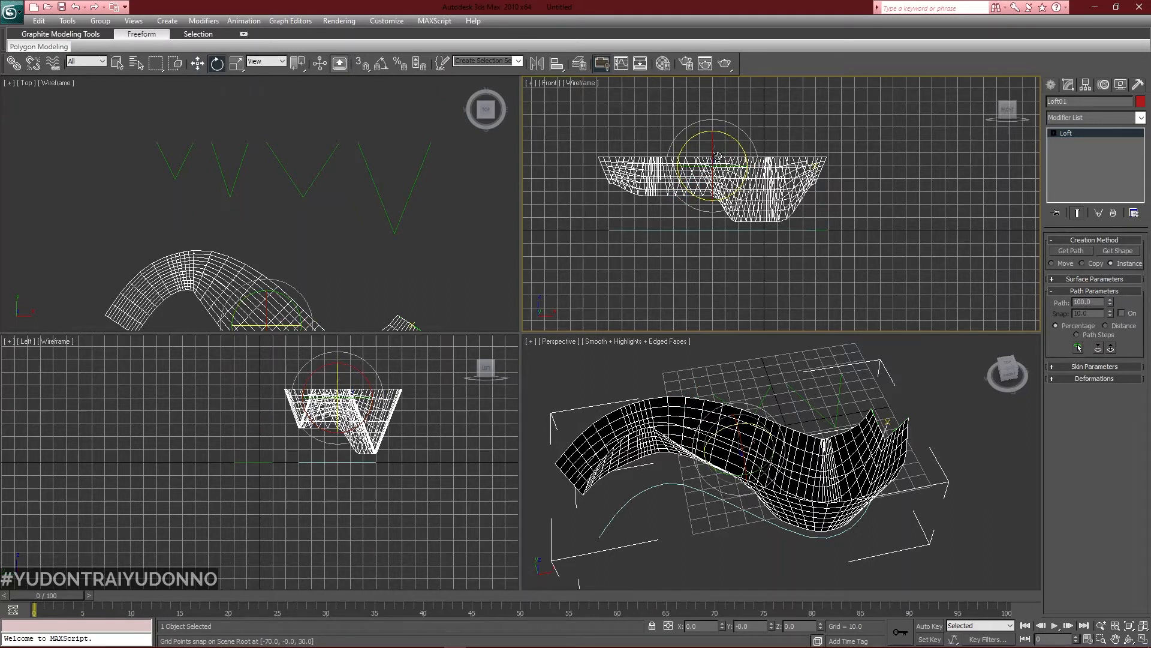
key("a")
left_click_drag(712, 157, 711, 102)
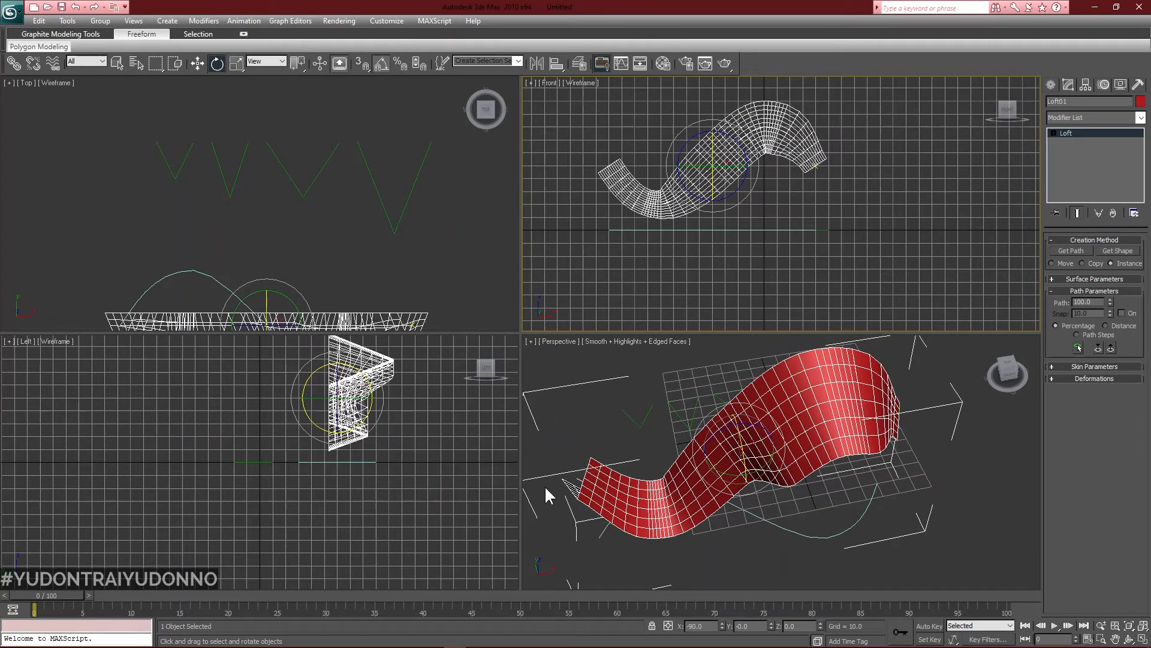
Clone the upright loft as a copy named Loft02 and move the copy about 50 units along the Y axis.
left_click(1129, 637)
right_click(762, 457)
key("alt+w")
key("ctrl+r")
left_click_drag(490, 350, 522, 336)
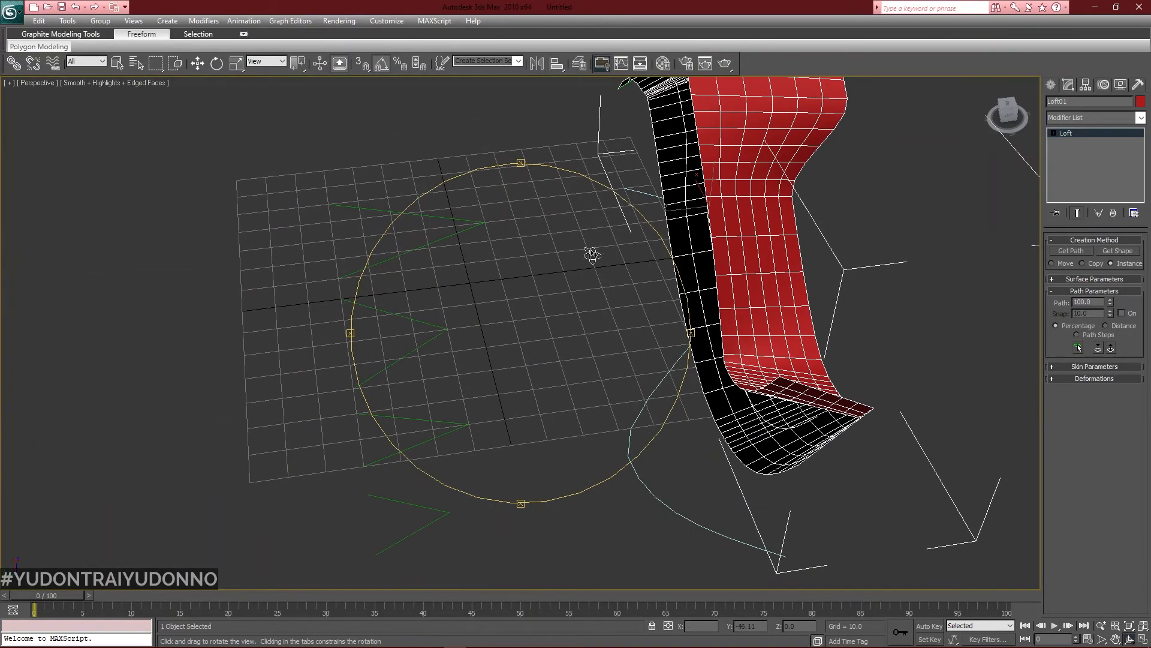
left_click_drag(588, 275, 534, 386)
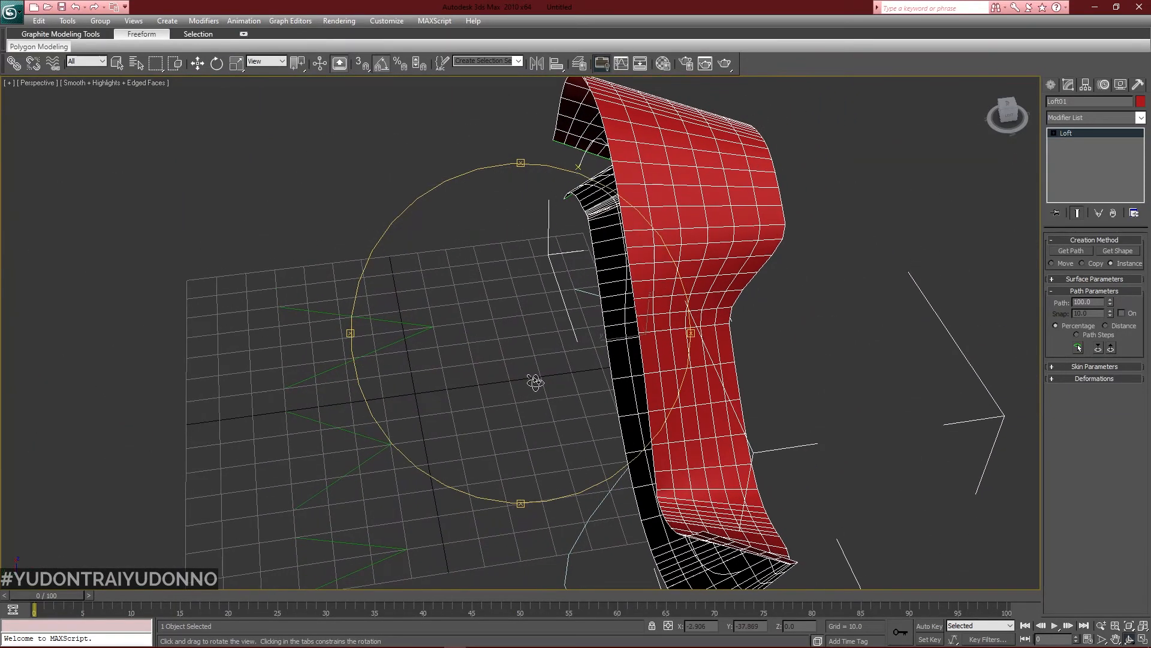
key("ctrl+v")
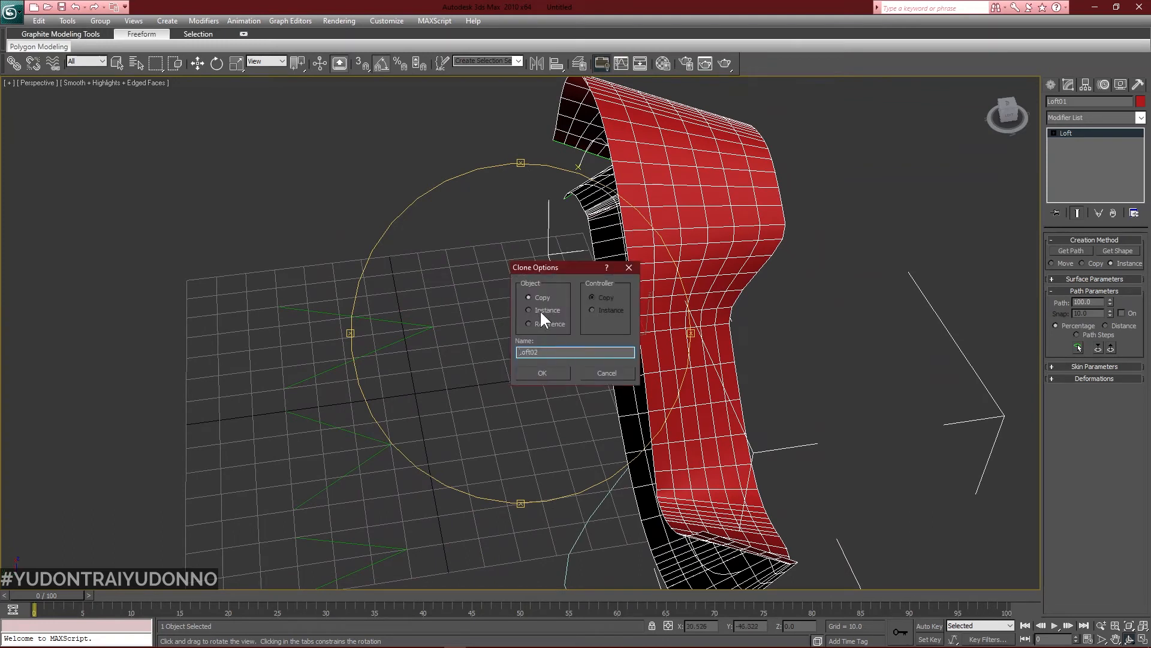
left_click(553, 373)
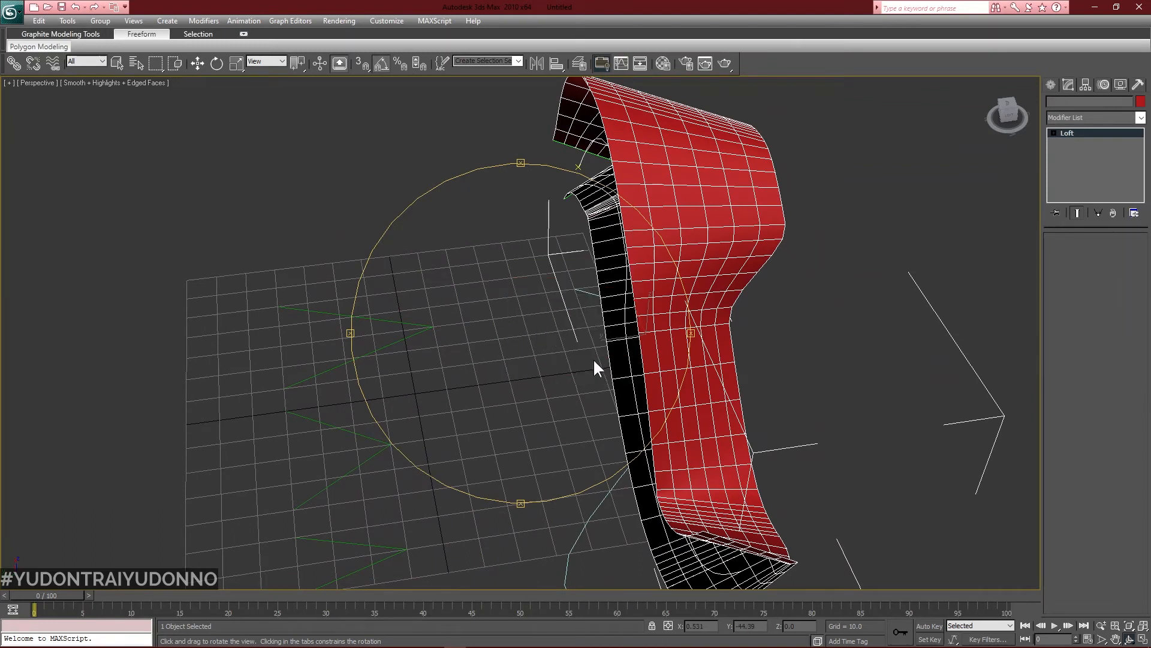
key("w")
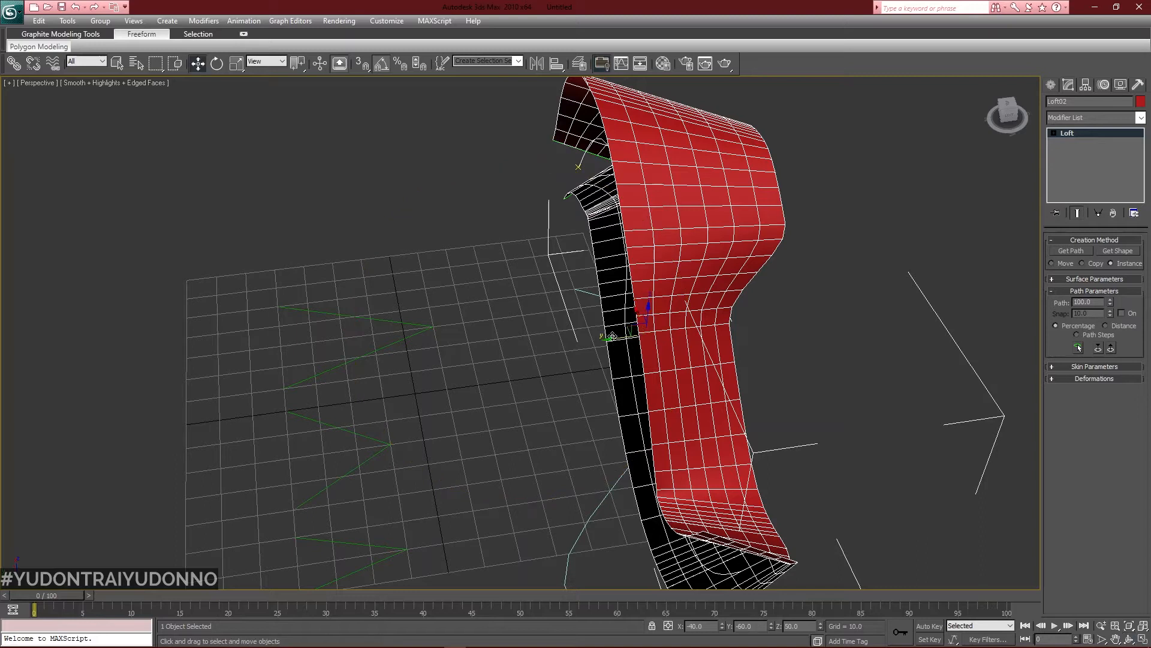
left_click_drag(609, 339, 421, 362)
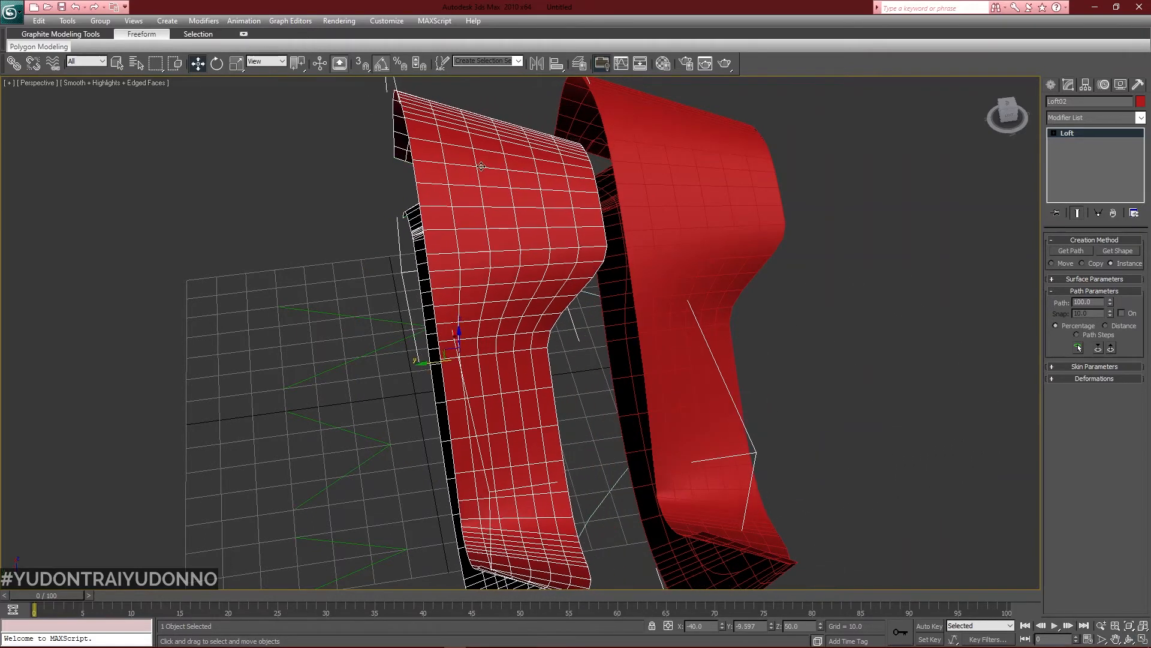
Mirror the copied loft across the Y axis without cloning it.
left_click(535, 64)
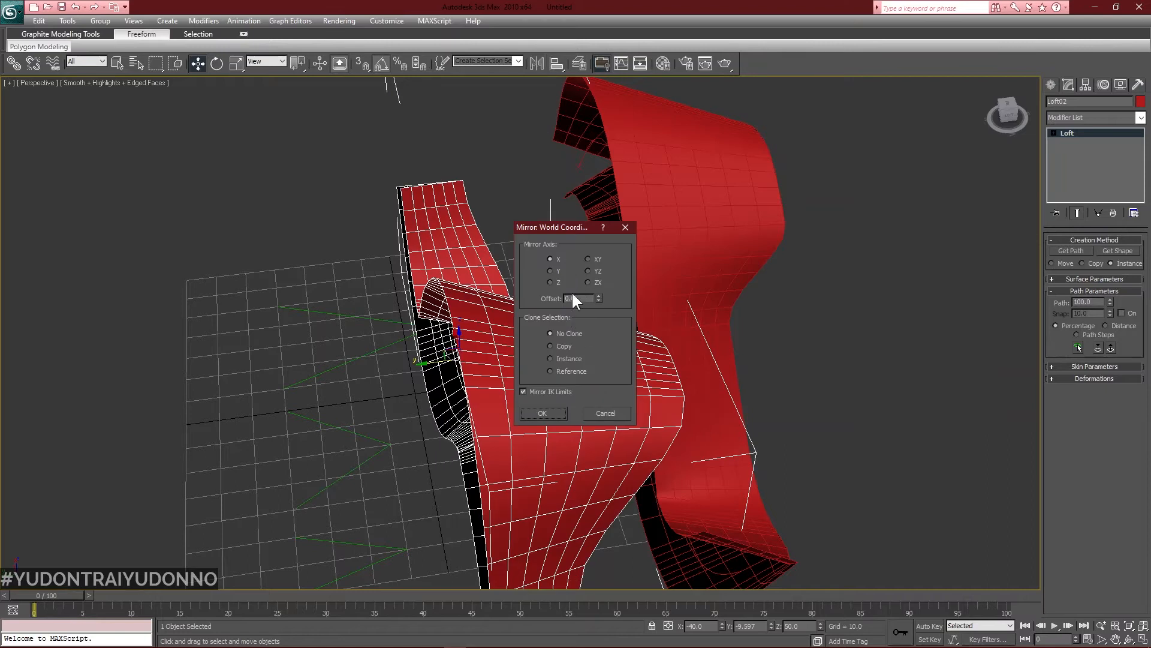
left_click(550, 271)
left_click(563, 412)
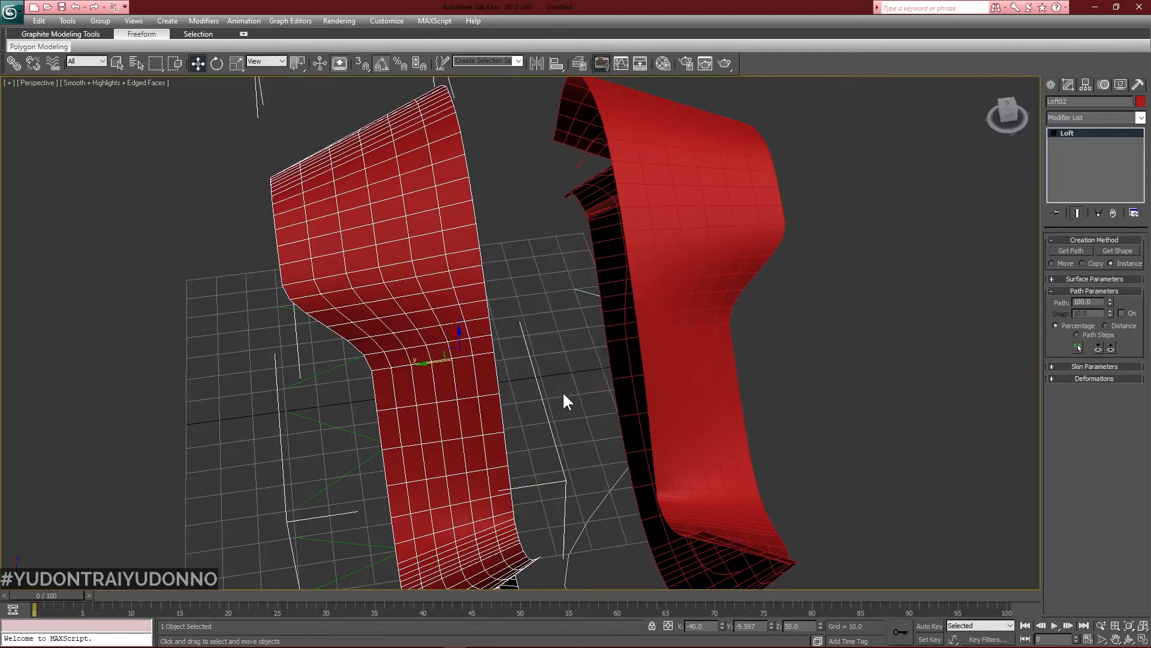
Align the mirrored loft to the original in Y position only, matching its minimum to the original's maximum.
left_click(556, 63)
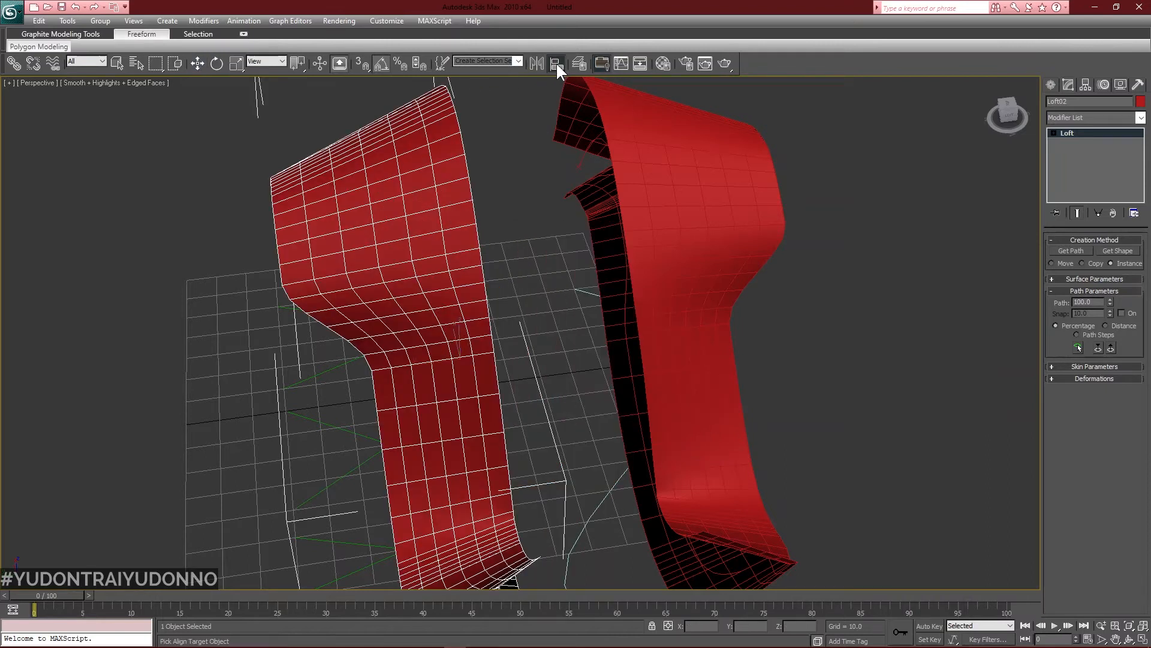
left_click(628, 158)
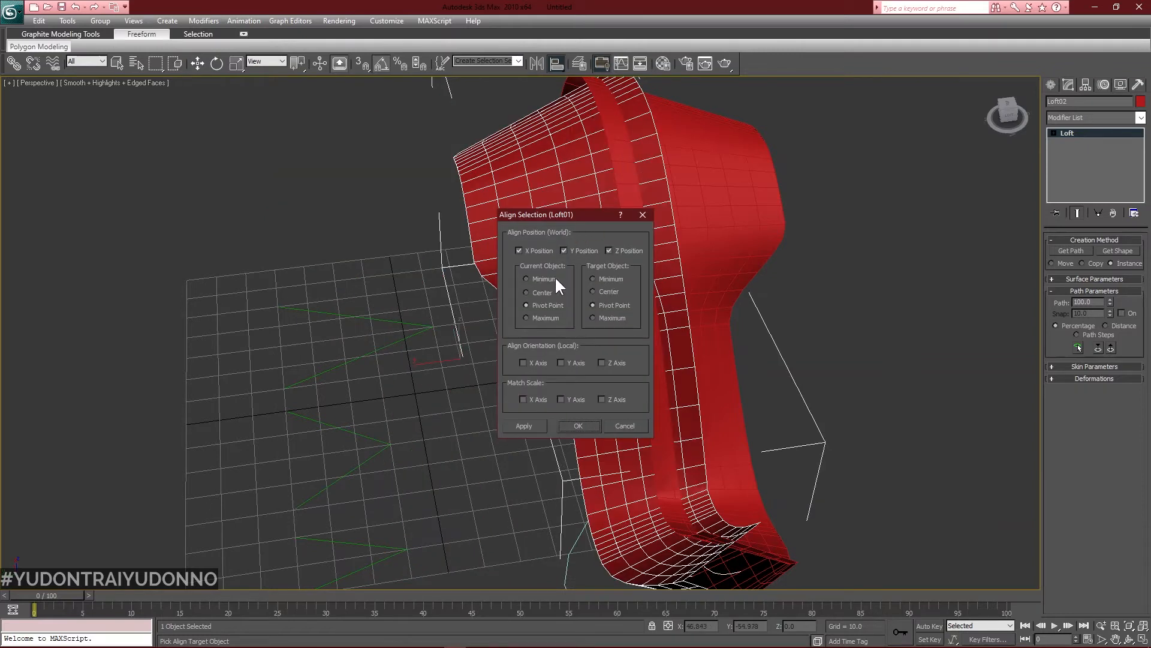
left_click(552, 317)
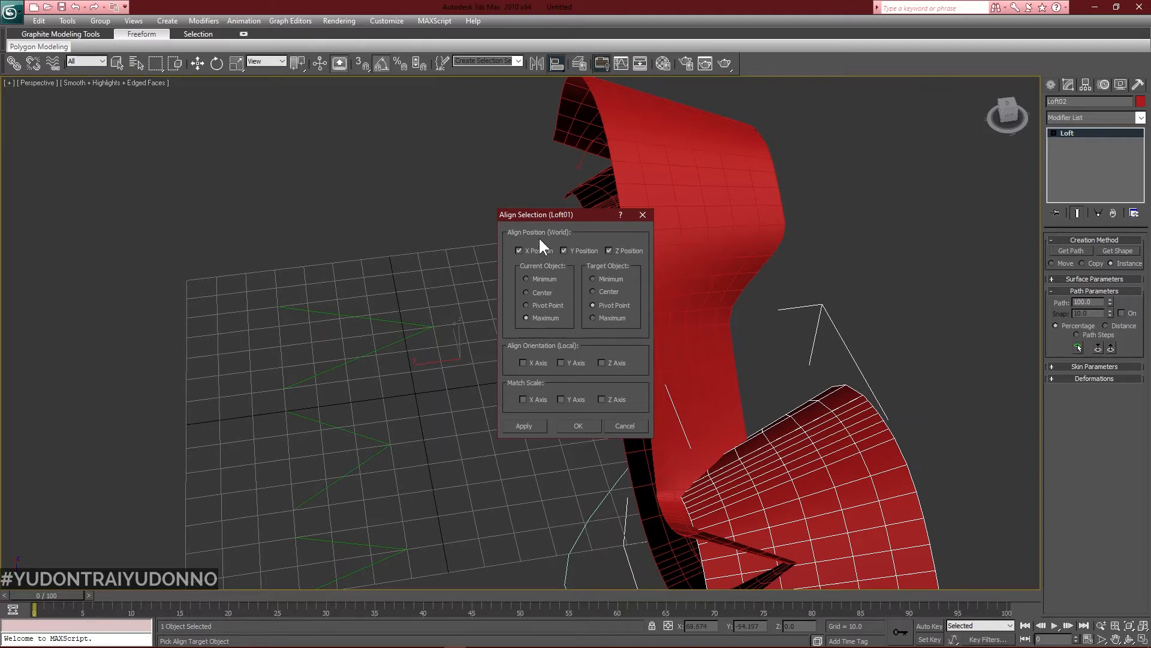
left_click(519, 251)
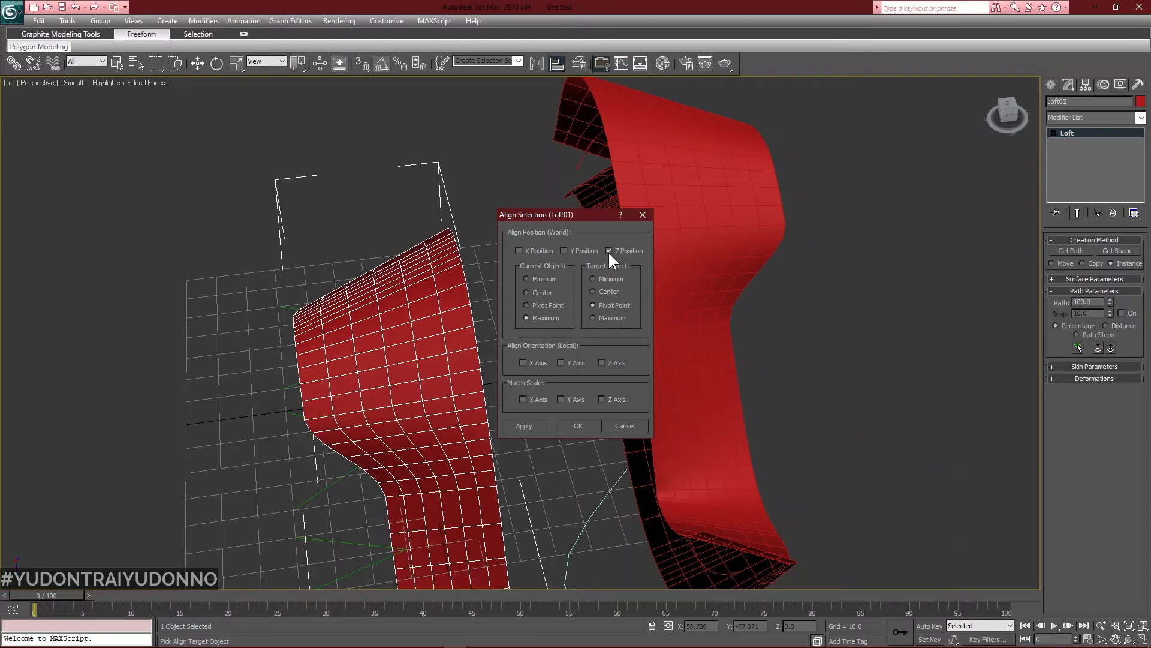
left_click(609, 251)
left_click(564, 250)
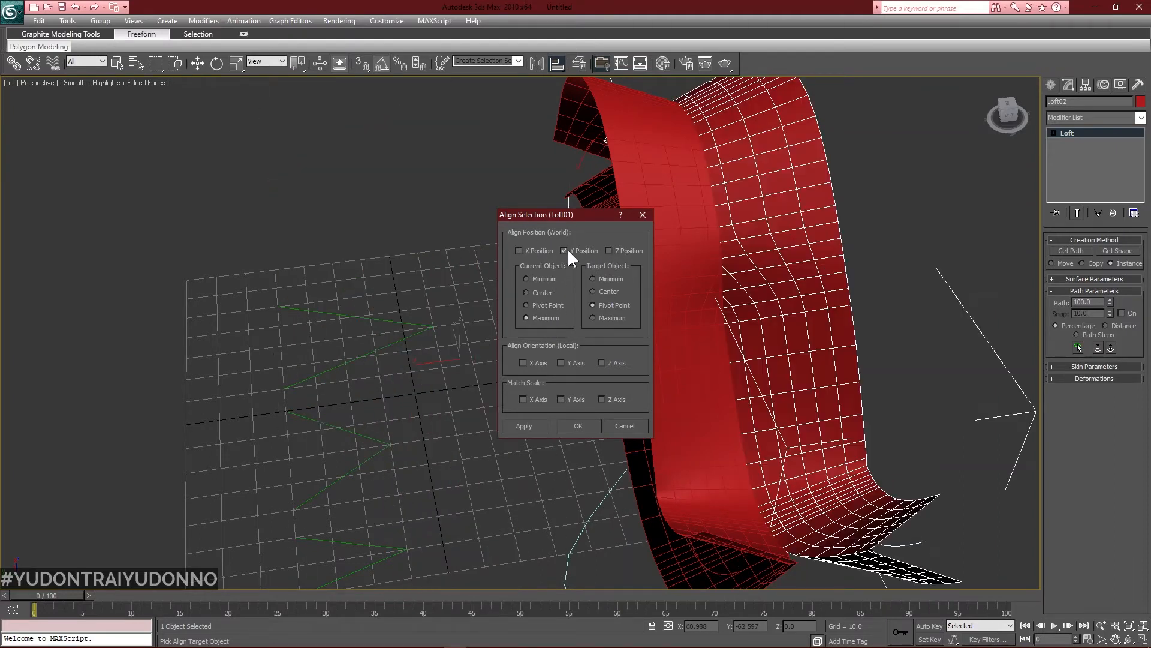
left_click(601, 315)
left_click(602, 278)
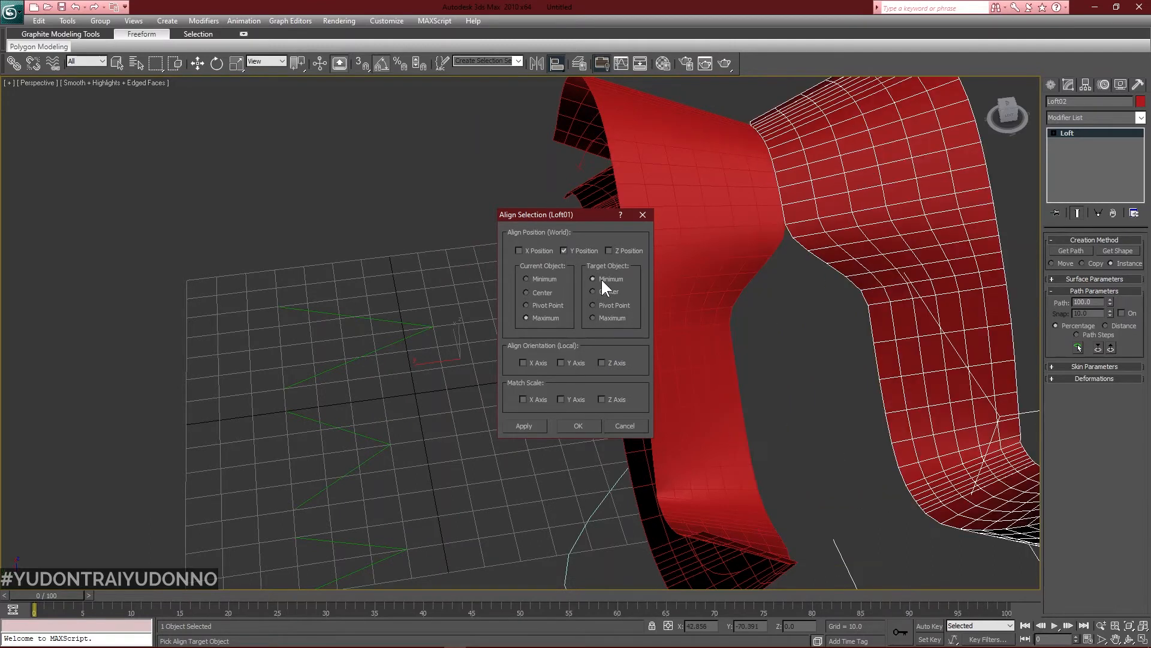
left_click(593, 317)
left_click(526, 278)
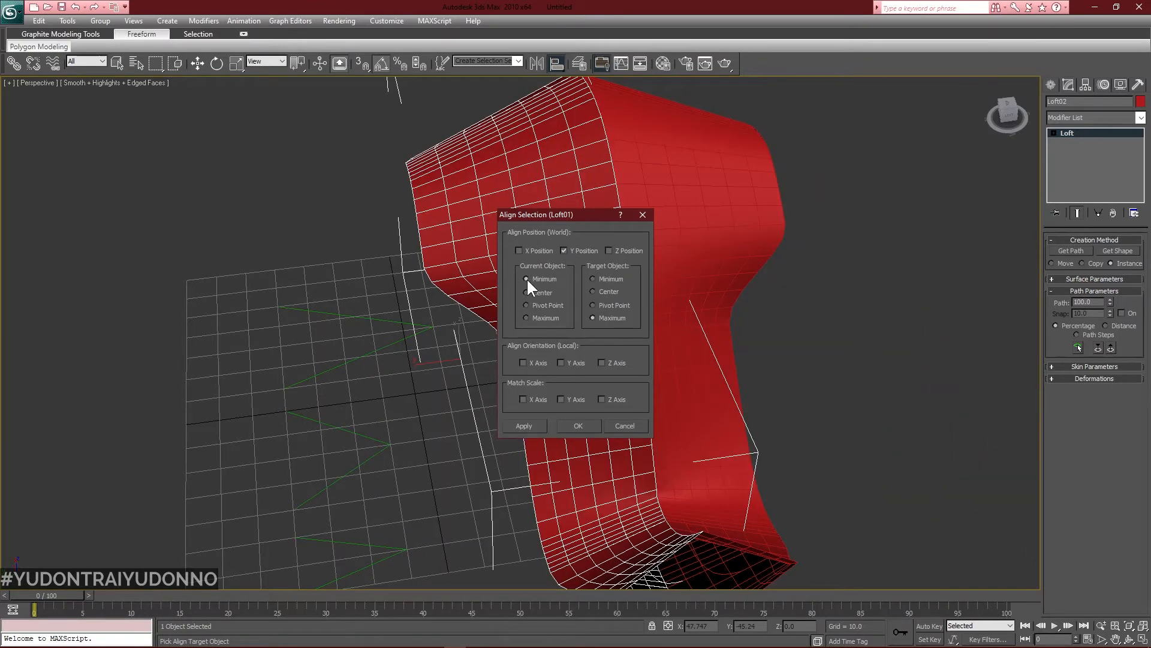
left_click(578, 425)
Inspect the joined loft halves from several angles in the Perspective view.
key("ctrl+r")
left_click_drag(640, 355, 653, 334)
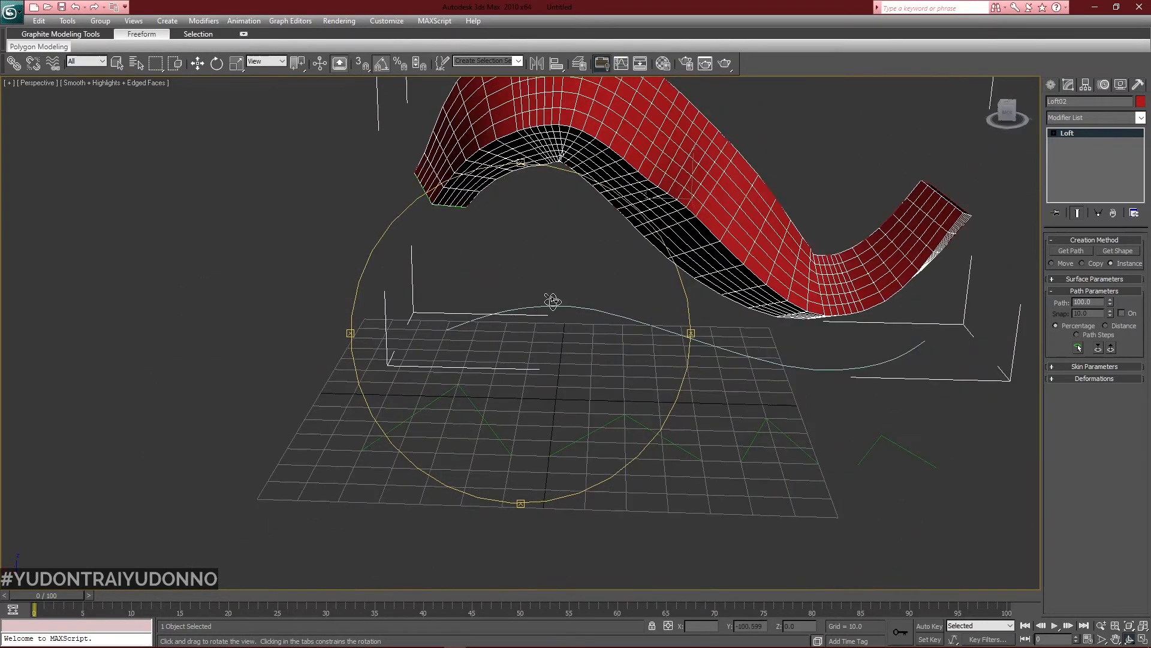
left_click_drag(517, 397, 568, 387)
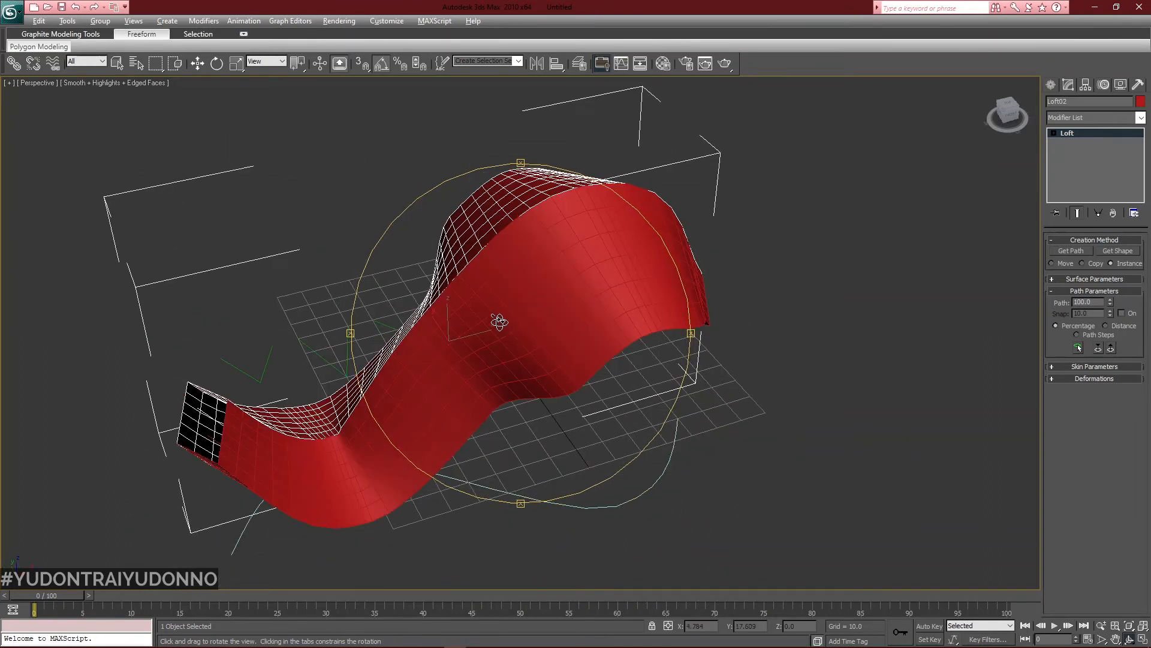
key("alt+w")
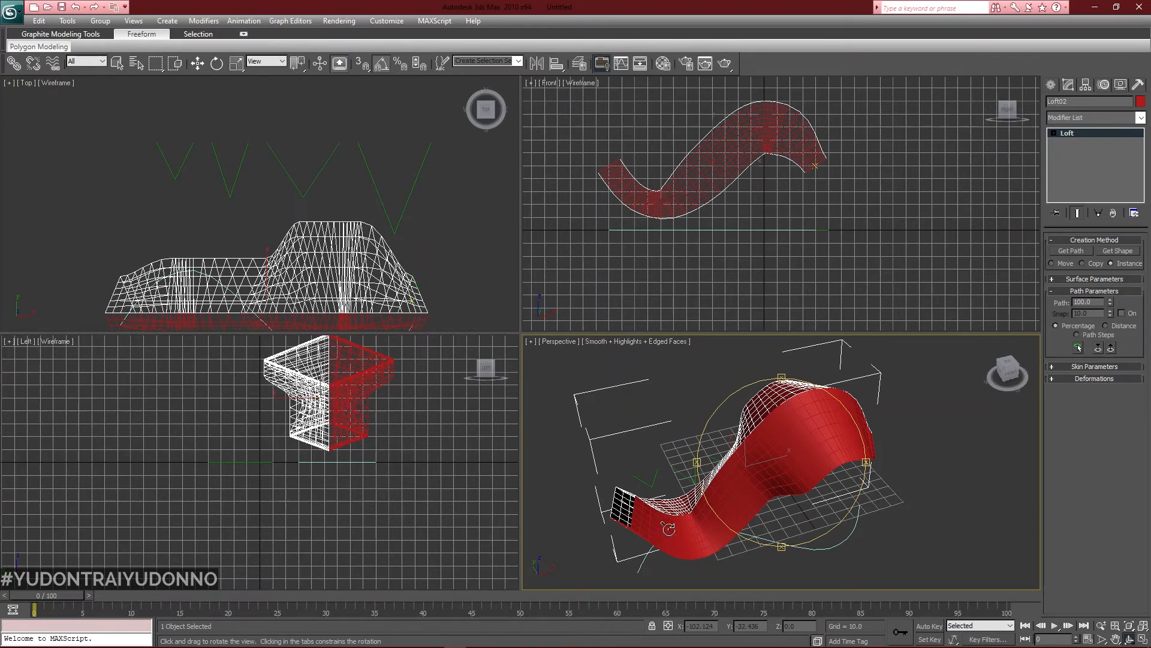
left_click_drag(775, 482, 765, 513)
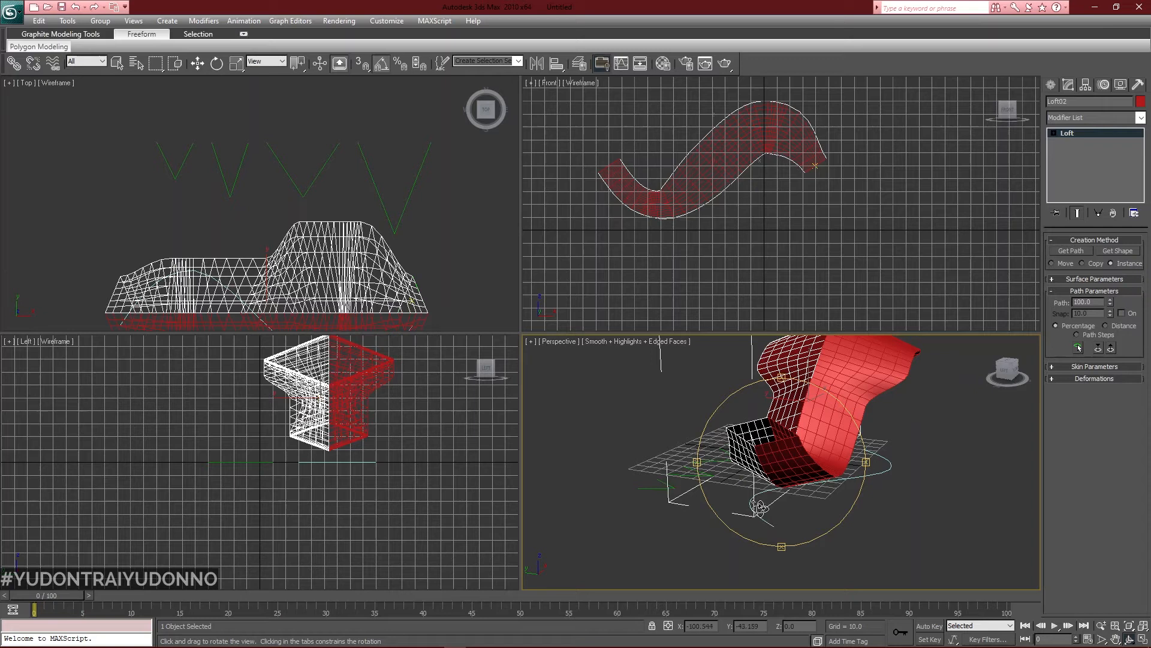
left_click_drag(765, 491, 774, 420)
left_click_drag(822, 482, 750, 468)
Lock the selection on the S-shaped path line and move it along X, clear of the lofts, to X 140.
key("w")
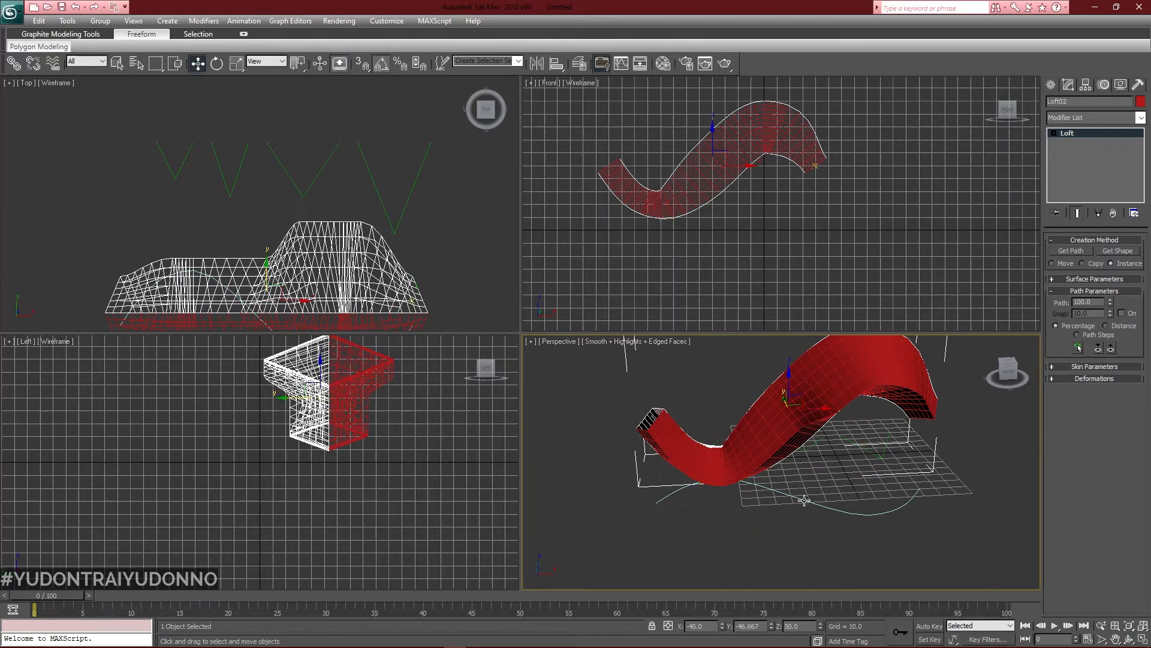
left_click(804, 500)
scroll(412, 227, "up", 3)
key("alt+w")
scroll(440, 376, "down", 2)
key("alt+space")
key("Escape")
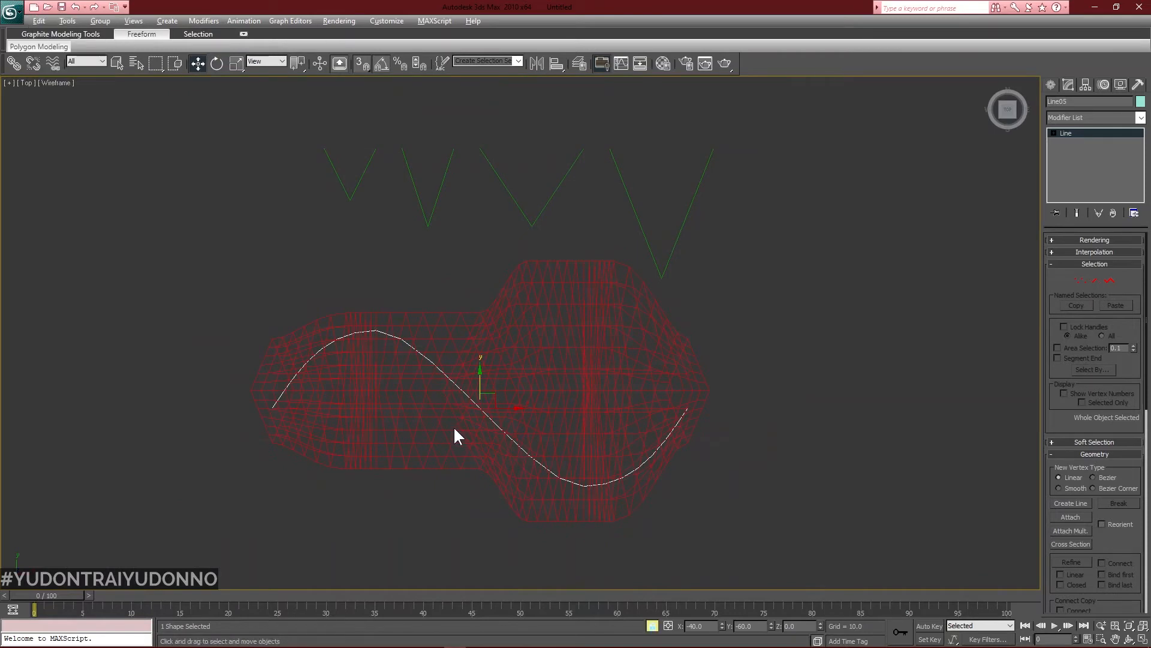
left_click_drag(472, 461, 946, 459)
middle_click_drag(869, 403, 607, 403)
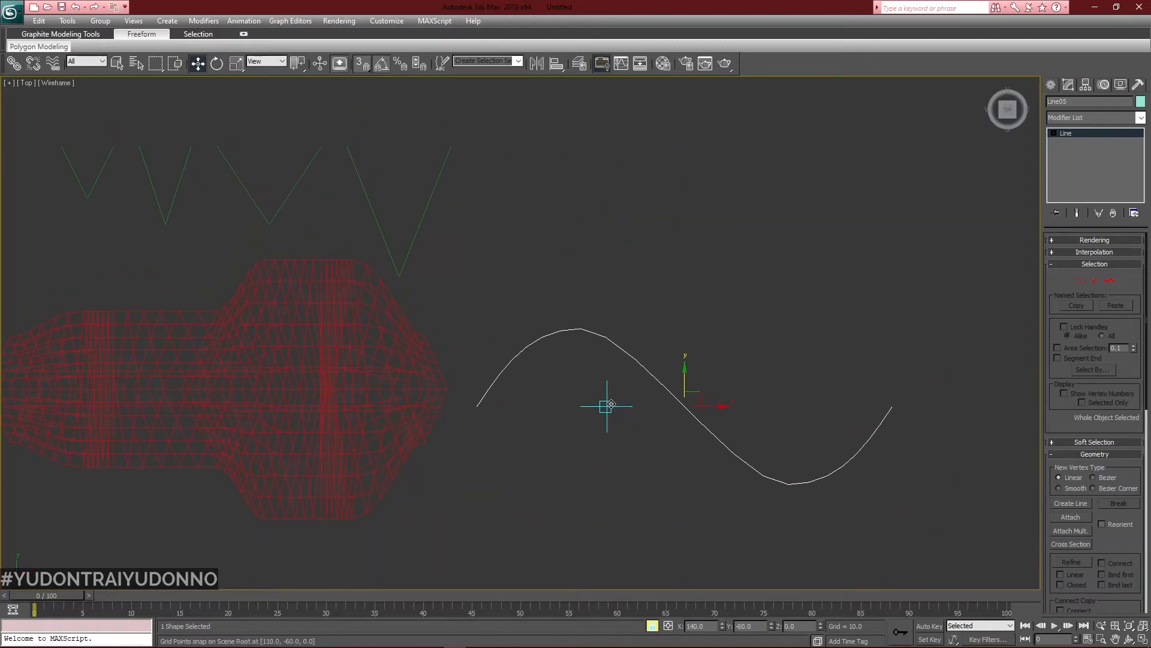
key("alt+w")
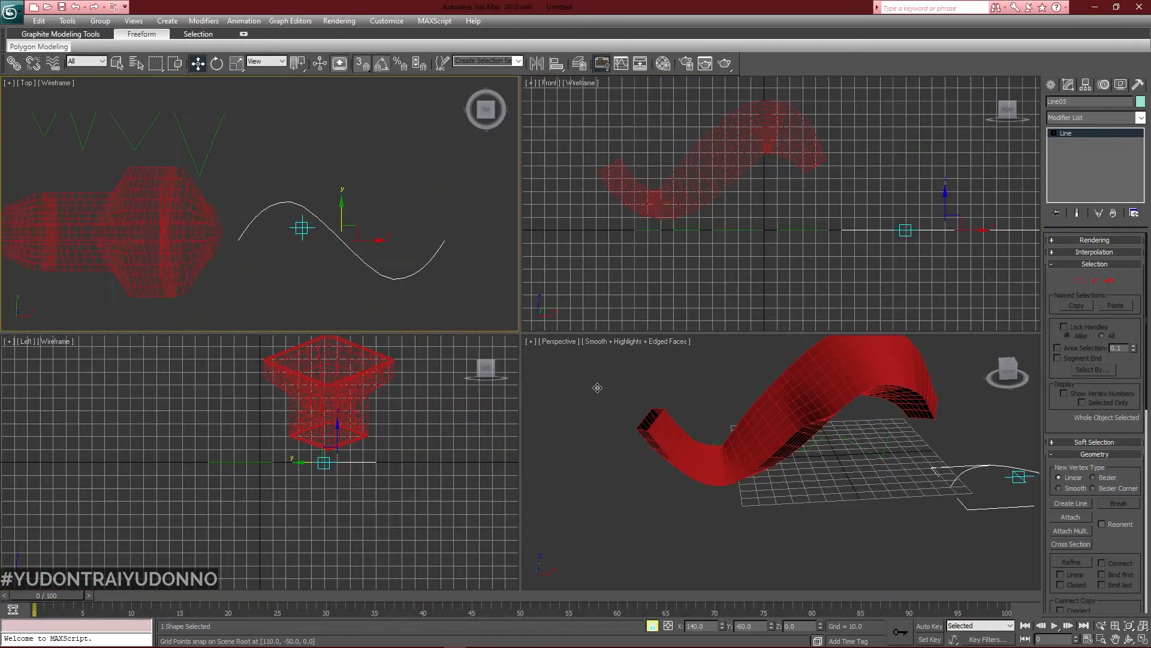
scroll(952, 469, "up", 4)
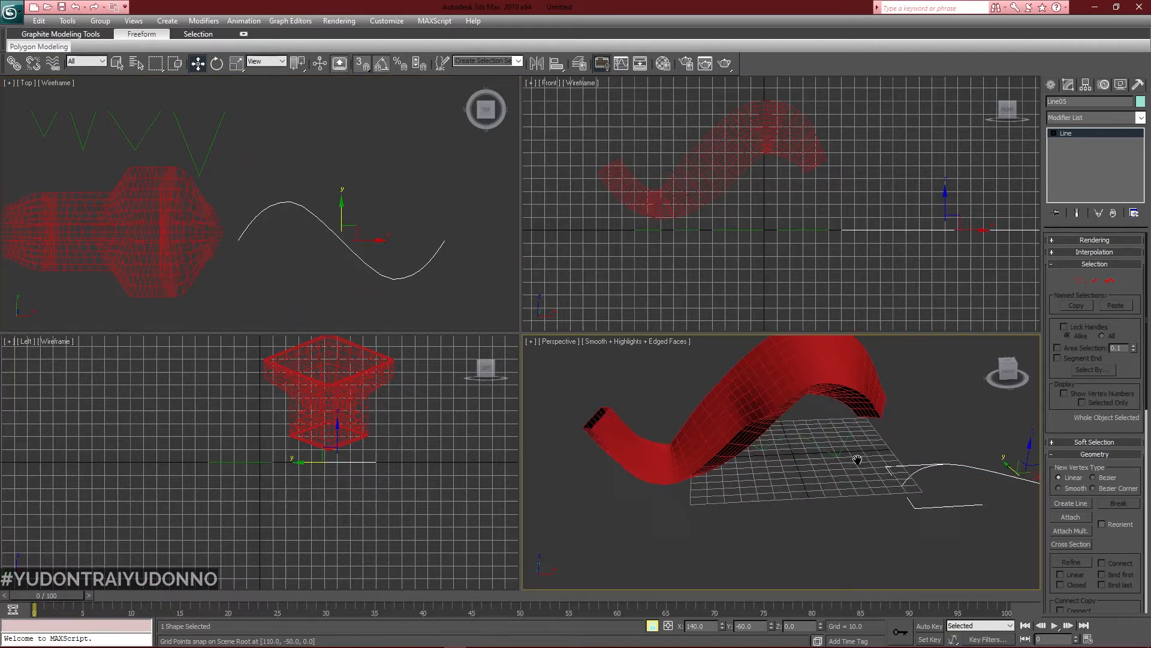
key("alt+w")
key("alt+w")
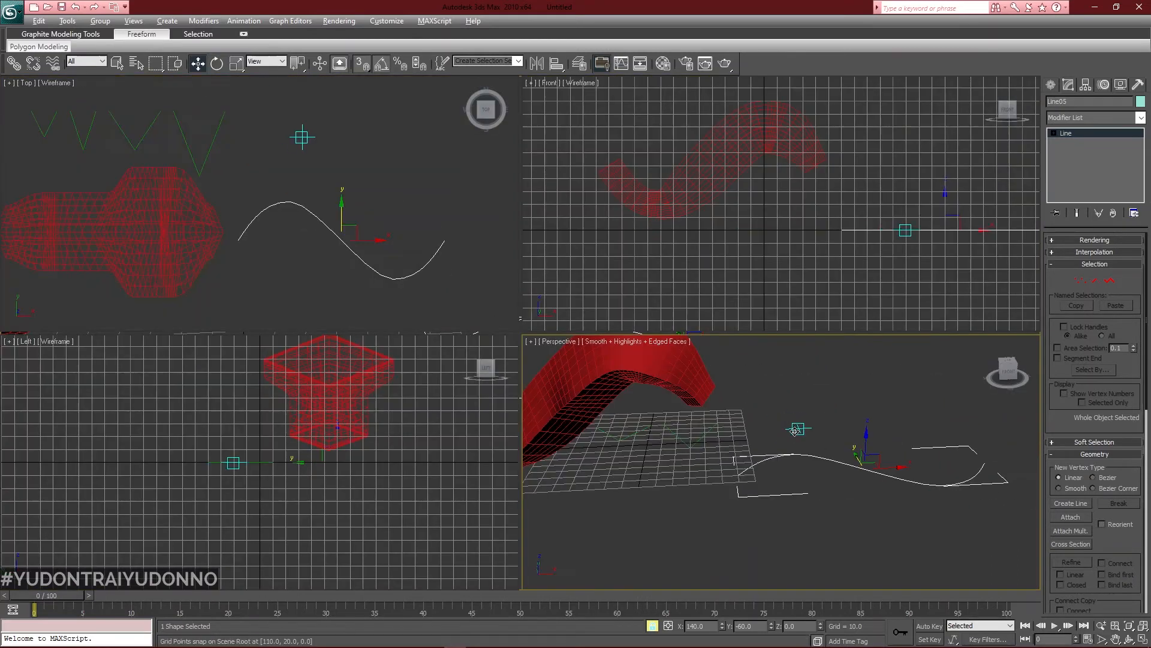
Examine the lofted form in Perspective and the end vertices of the S-shaped path line in the Top view.
middle_click_drag(767, 471, 938, 514, "alt")
key("alt+z")
left_click_drag(938, 514, 779, 480)
key("ctrl+r")
right_click(355, 203)
key("w")
left_click(1079, 280)
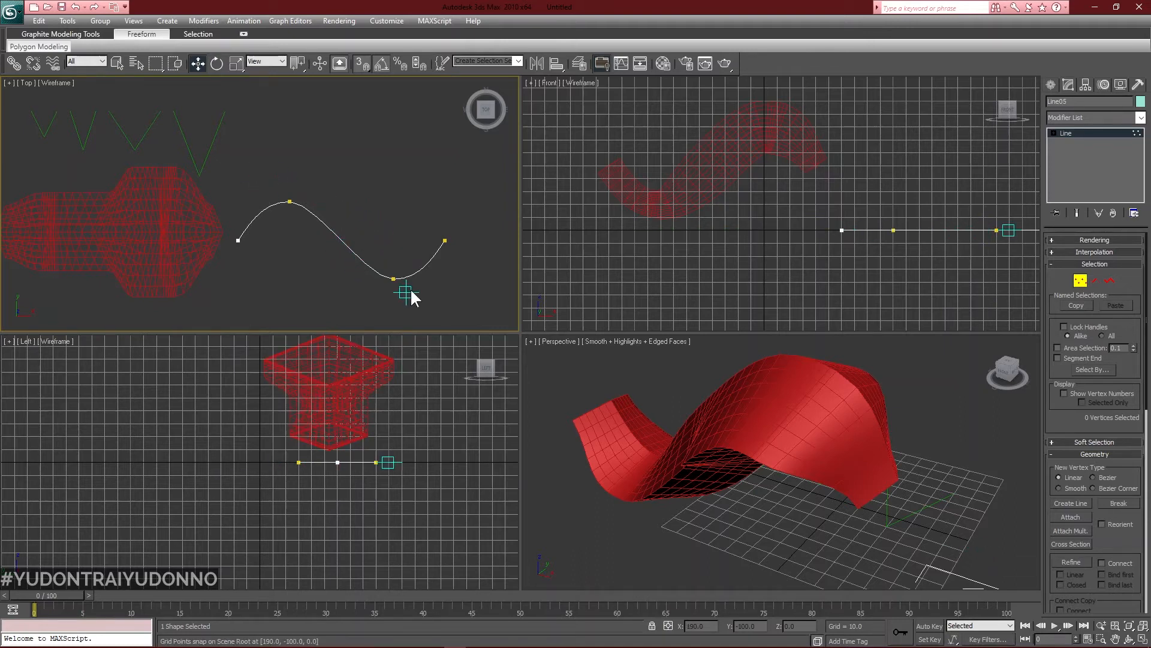
left_click(393, 278)
left_click(443, 241)
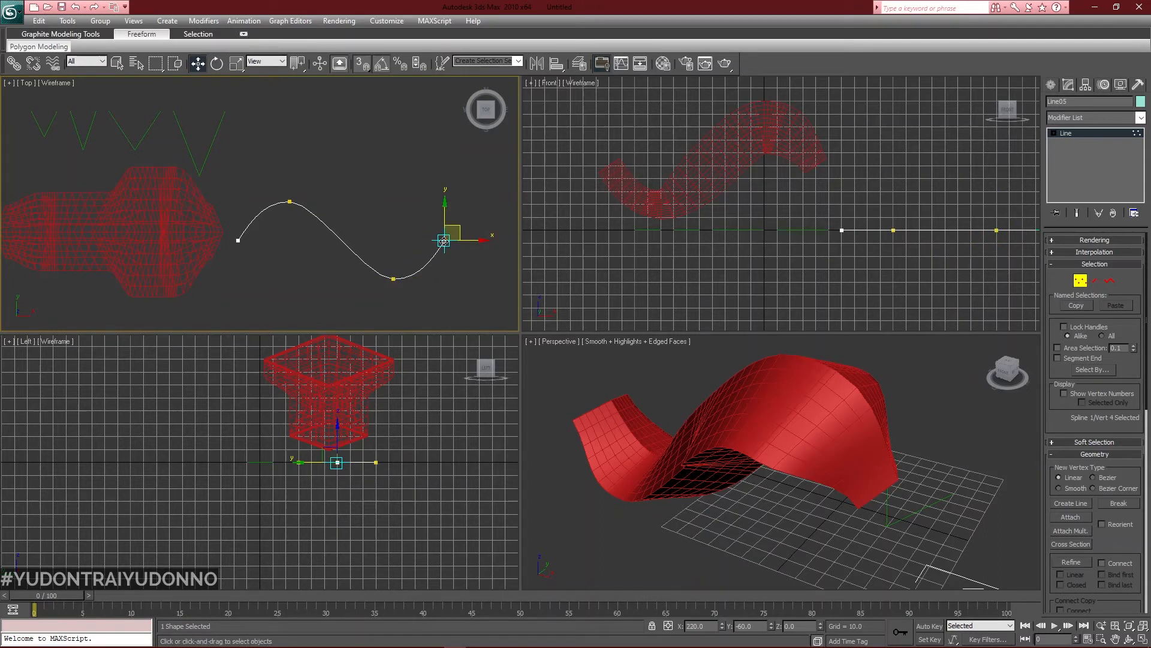
mouse_move(444, 240)
left_mouse_down()
mouse_move(450, 321)
mouse_move(456, 237)
mouse_move(473, 303)
mouse_move(468, 331)
mouse_move(472, 219)
mouse_move(490, 295)
mouse_move(474, 305)
mouse_move(466, 211)
mouse_move(470, 298)
mouse_move(473, 254)
mouse_move(451, 219)
mouse_move(445, 242)
left_mouse_up()
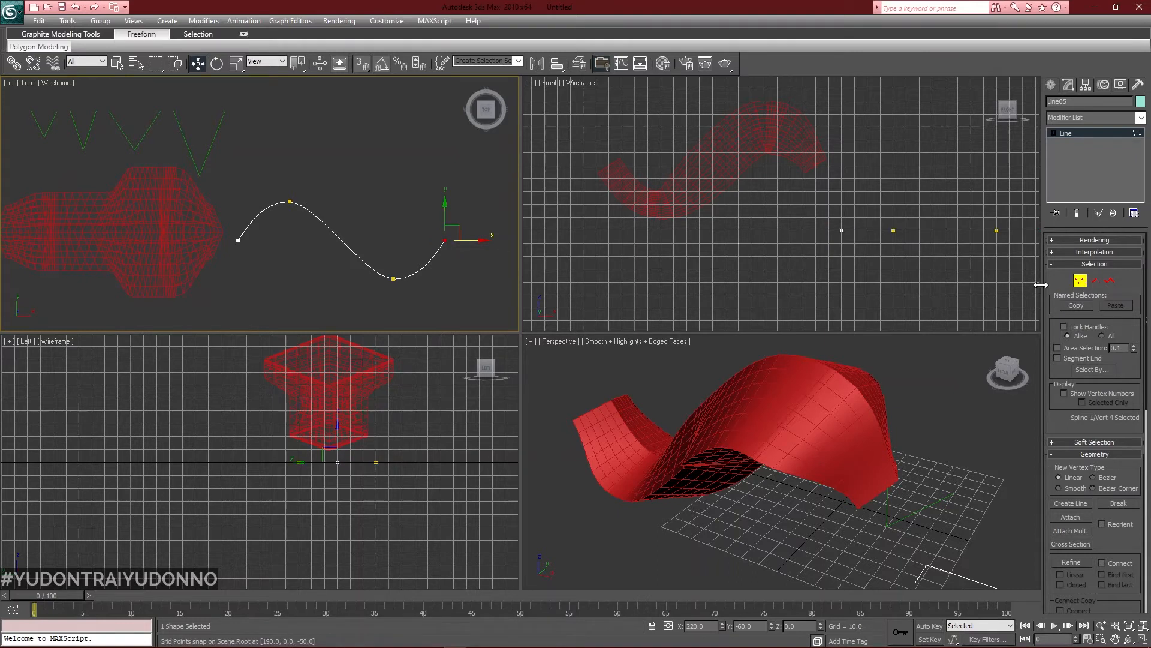
left_click(1077, 282)
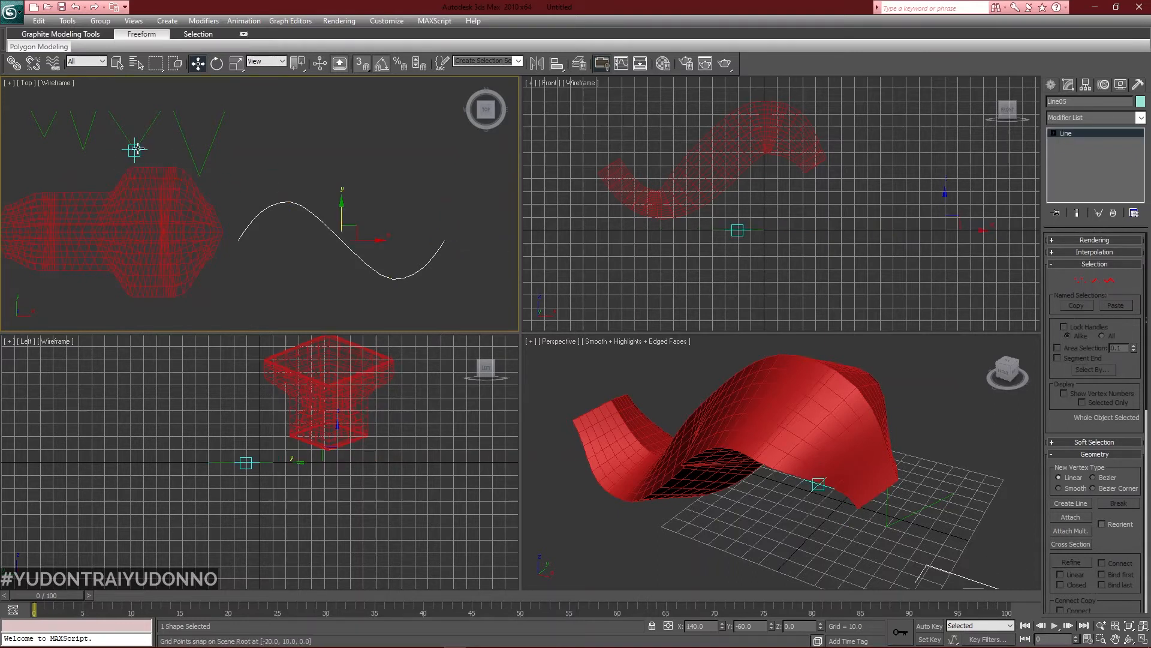
Move the tip vertex of the widest V-shaped profile along X so it lies straight below the profile's left end point.
middle_click_drag(178, 162, 257, 185)
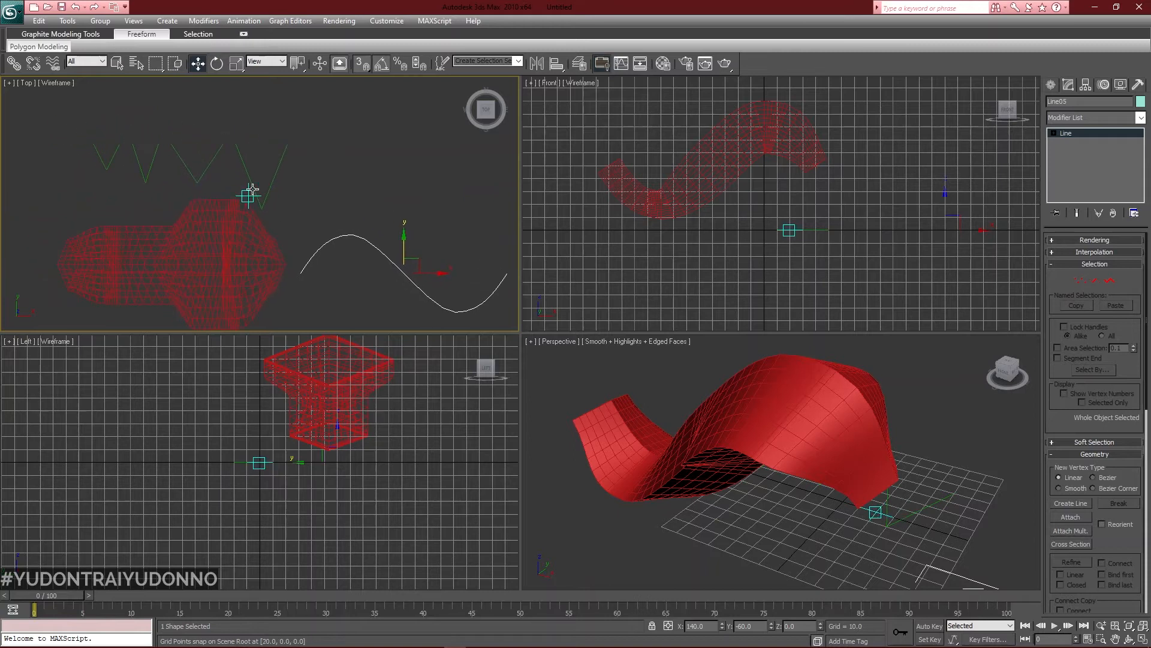
left_click(258, 191)
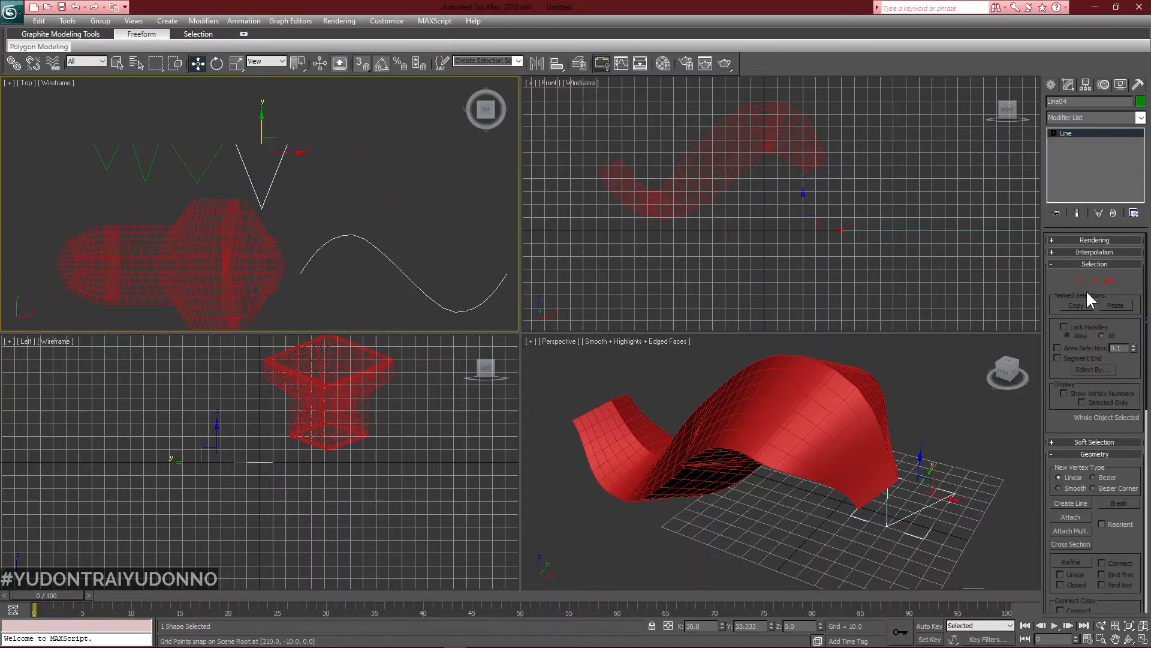
left_click(1081, 282)
left_click(262, 208)
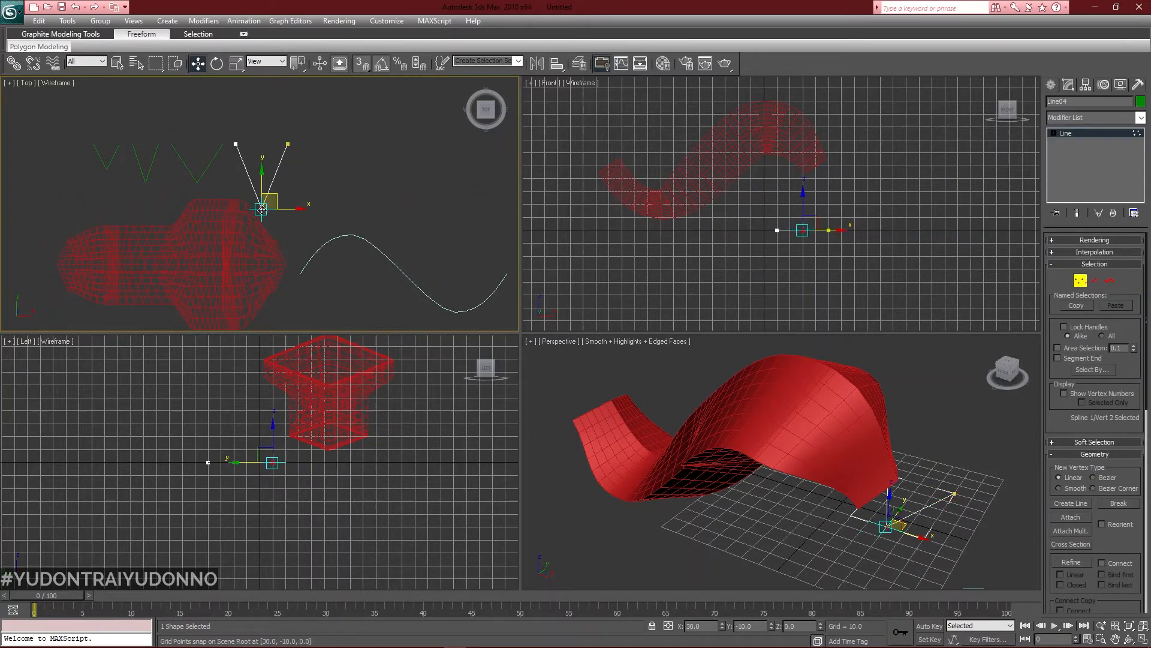
left_click_drag(262, 208, 240, 209)
Orbit around the reshaped lofts in the Perspective view to inspect how the changed profile affects them.
left_click(1129, 639)
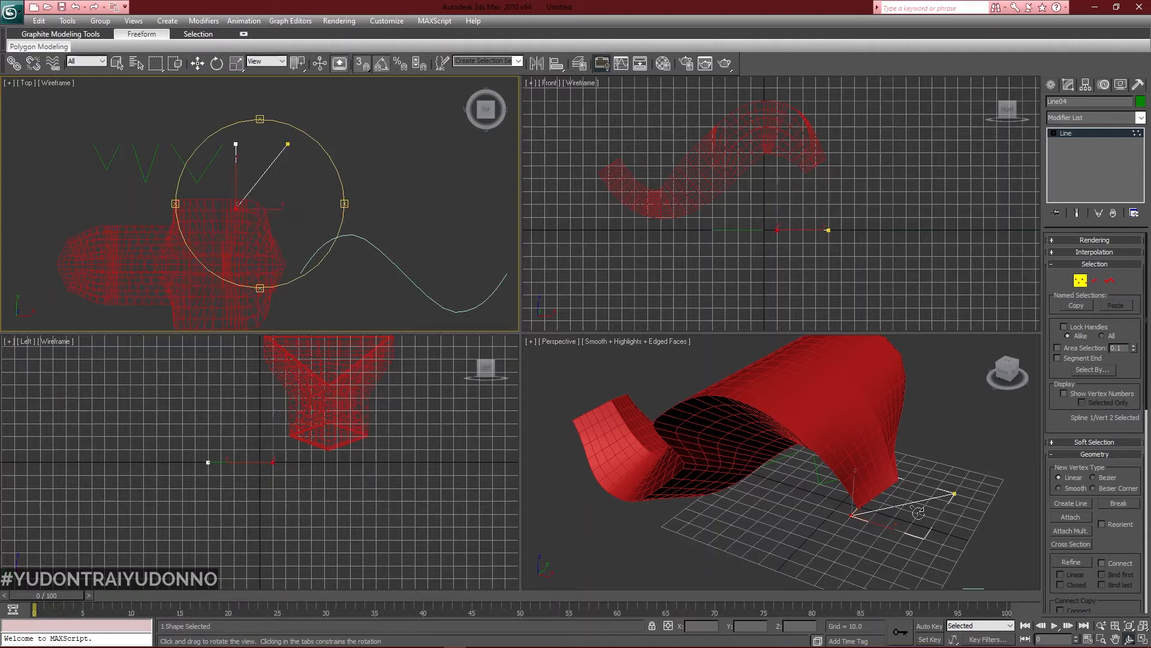
left_click_drag(813, 450, 815, 623)
left_click_drag(740, 480, 866, 459)
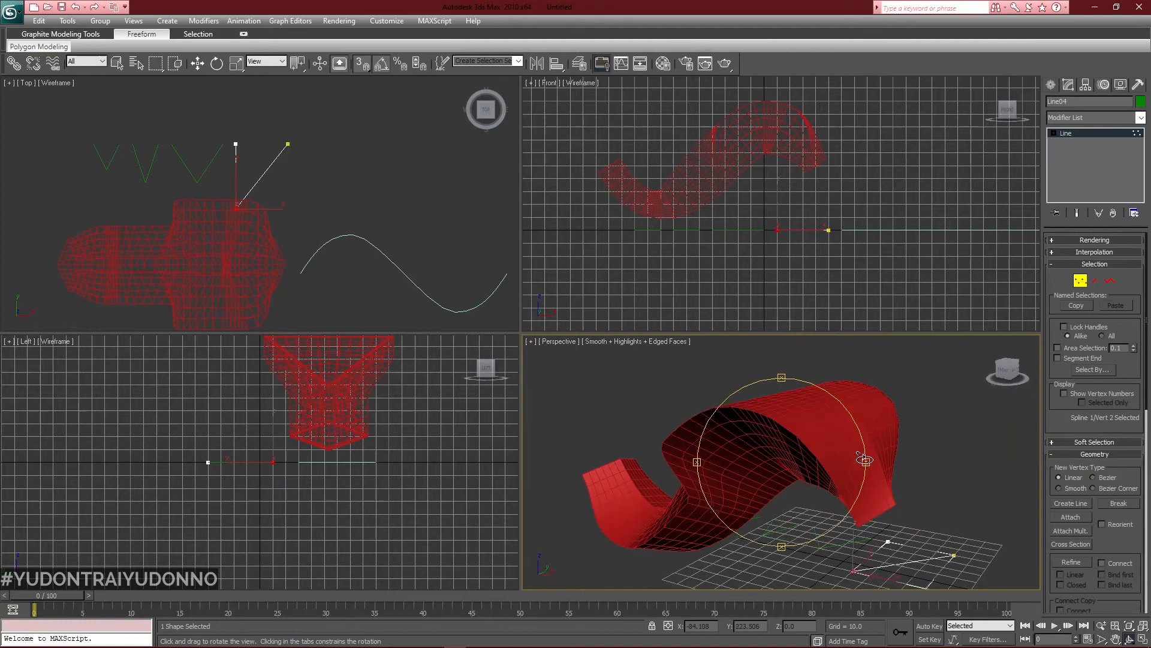
left_click_drag(797, 463, 807, 487)
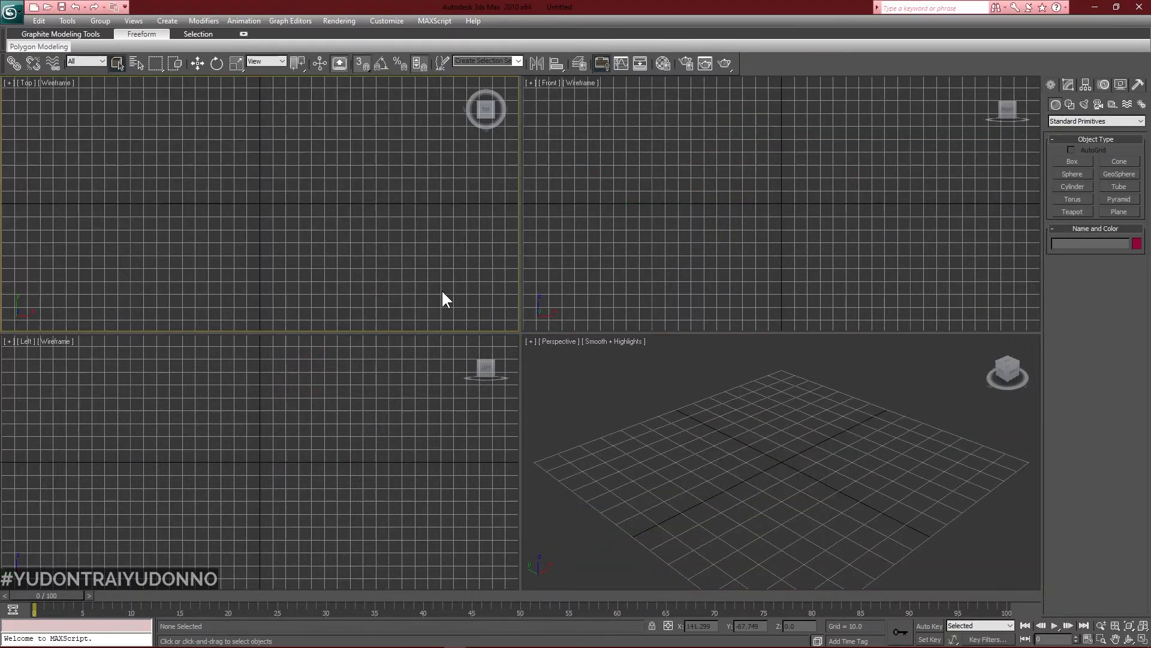
Draw a rectangle spline 120 wide and 60 long in the Top view and round its corners to radius 3.08.
left_click(684, 432)
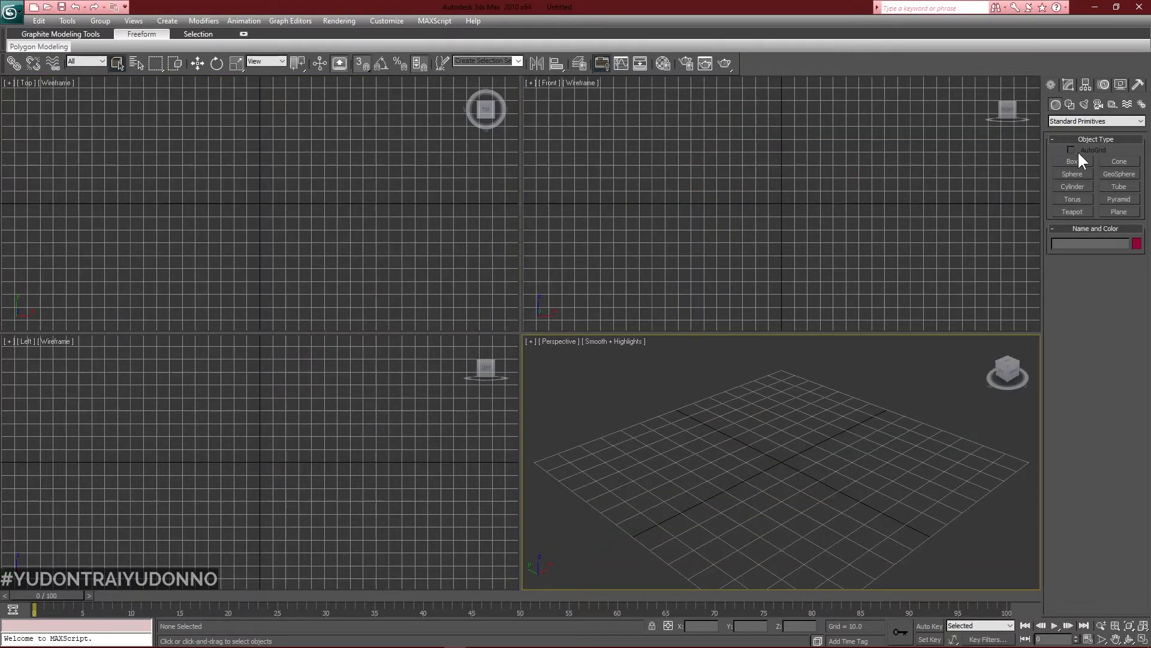
left_click(1070, 104)
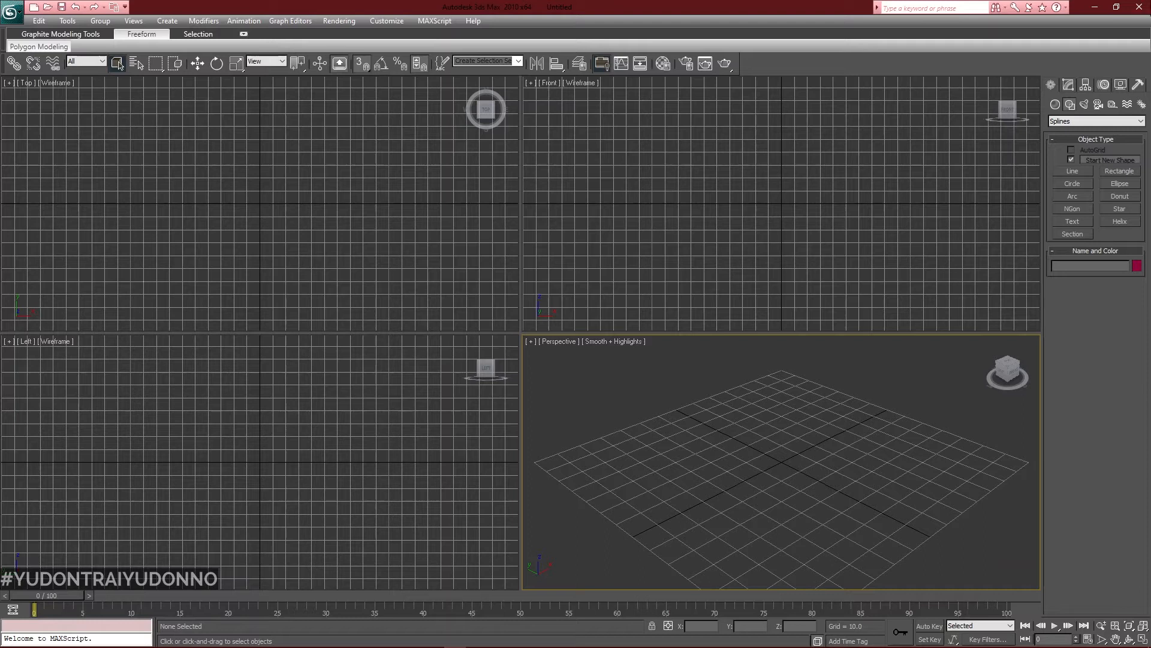
left_click(1121, 169)
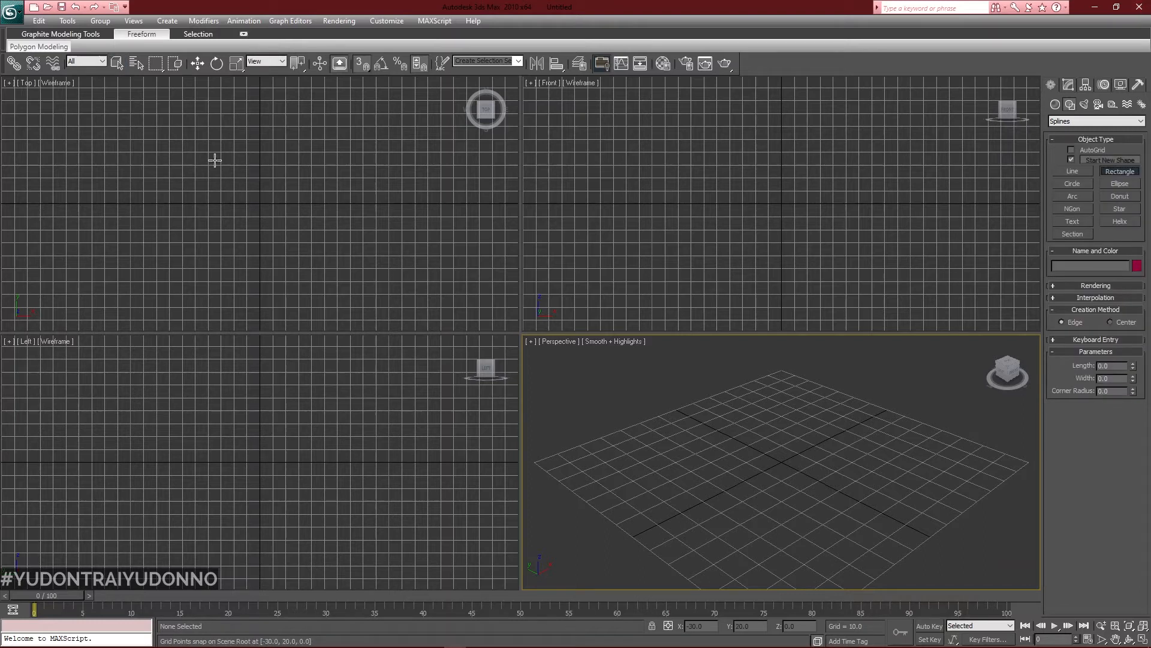
left_click(179, 159)
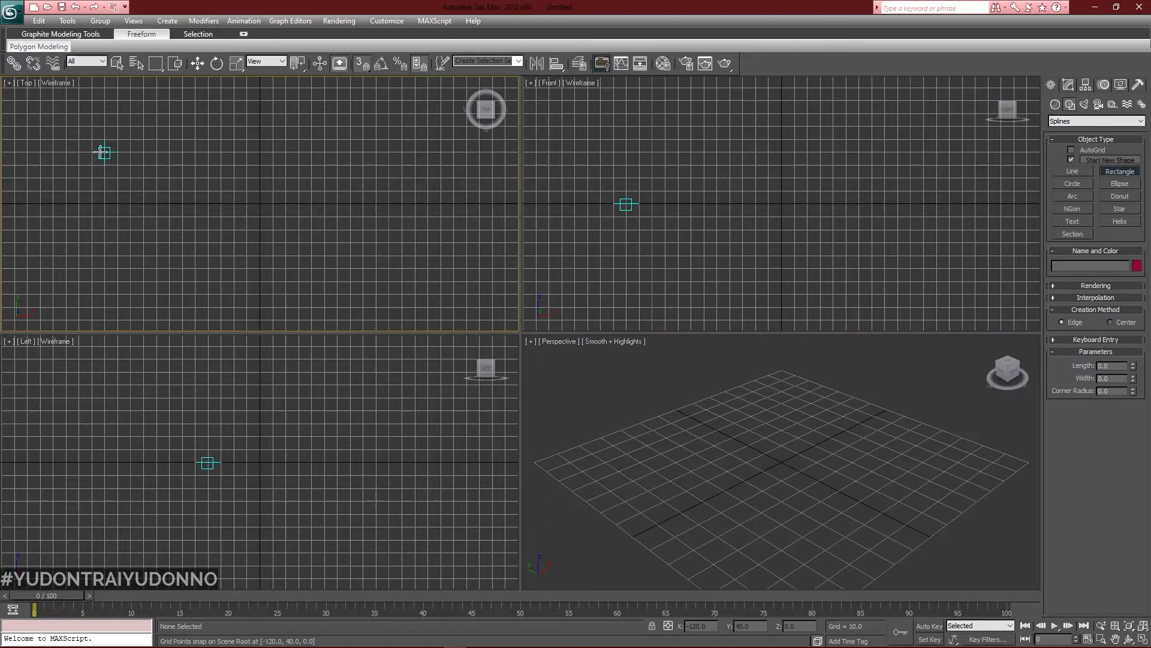
left_click_drag(104, 152, 260, 223)
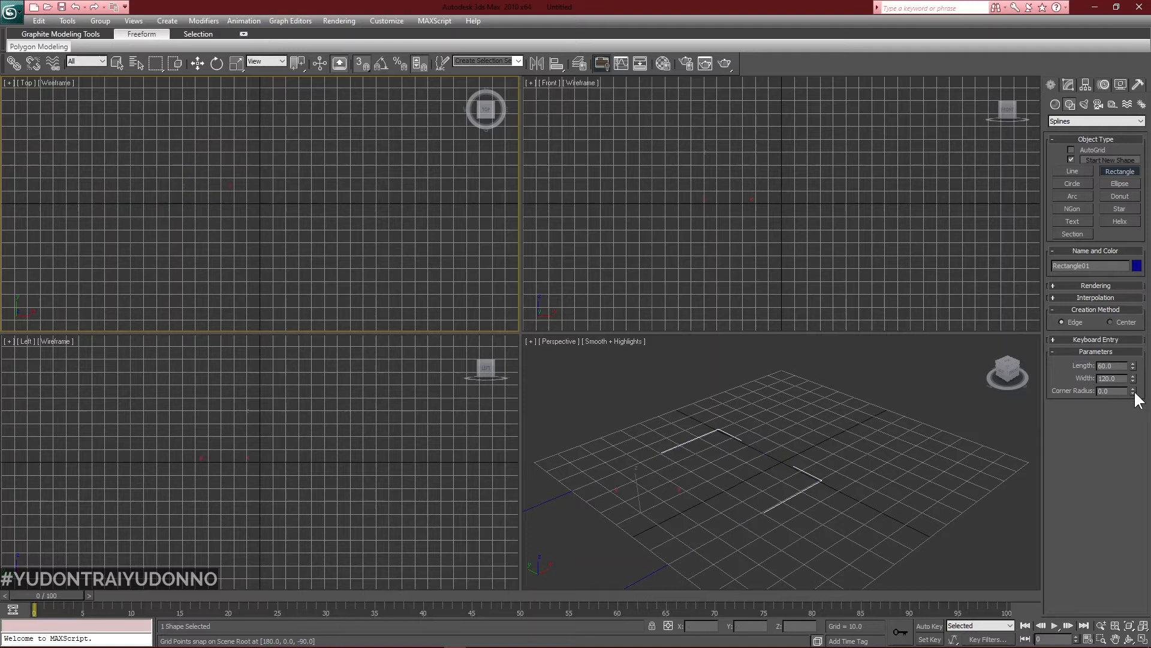
left_click_drag(1131, 390, 1131, 379)
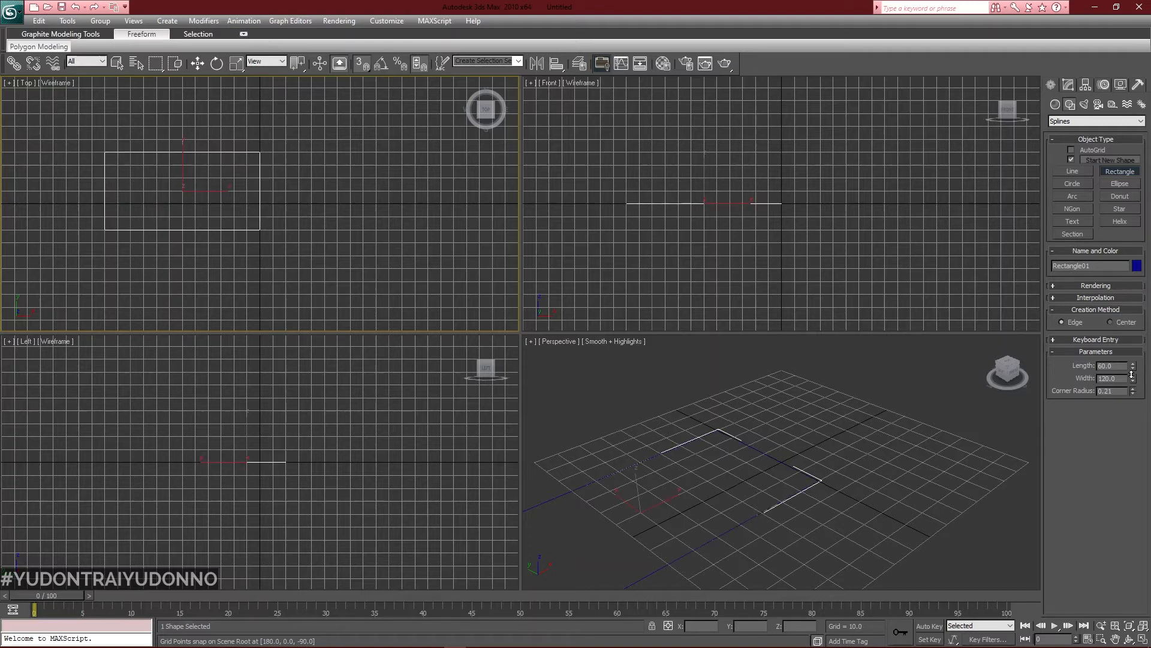
left_click_drag(1097, 194, 1093, 205)
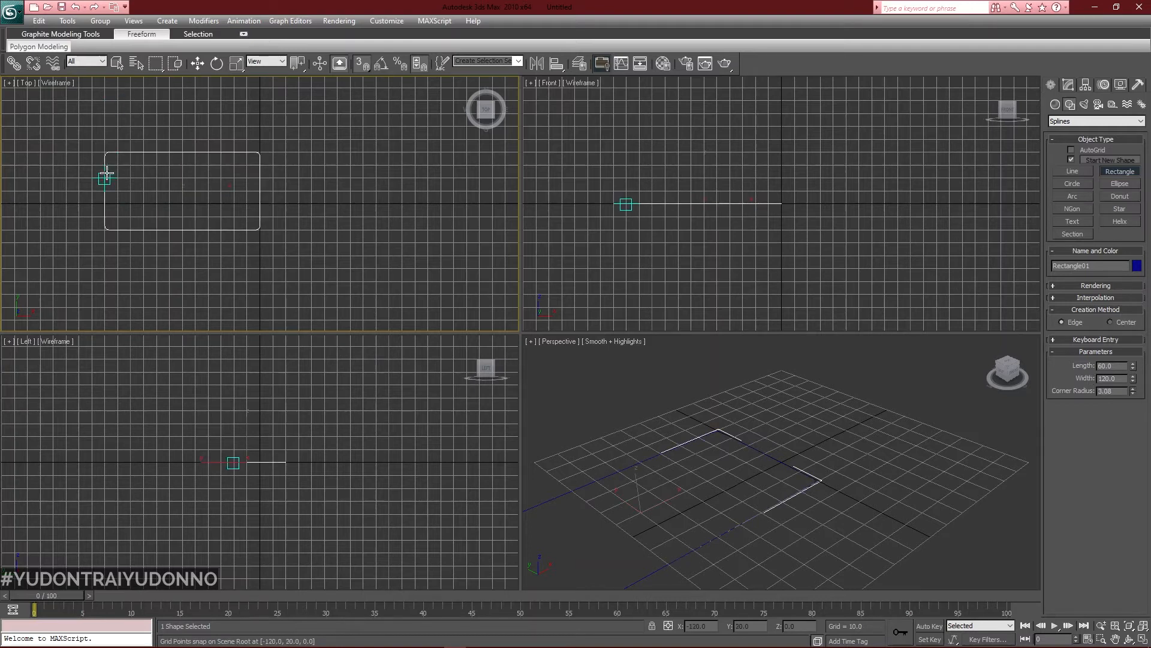
Draw a second rectangle, 100 wide and 40 long, centred inside the first, with a corner radius of 3.1.
left_click_drag(117, 165, 246, 217)
left_click_drag(1133, 391, 1133, 384)
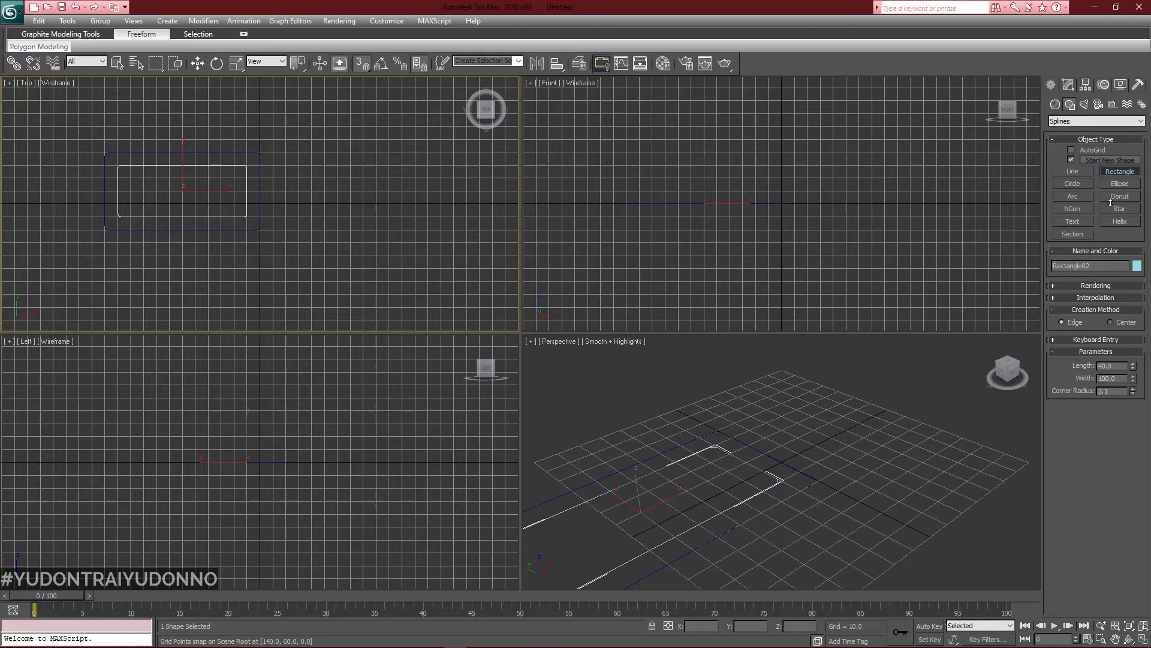
right_click(258, 155)
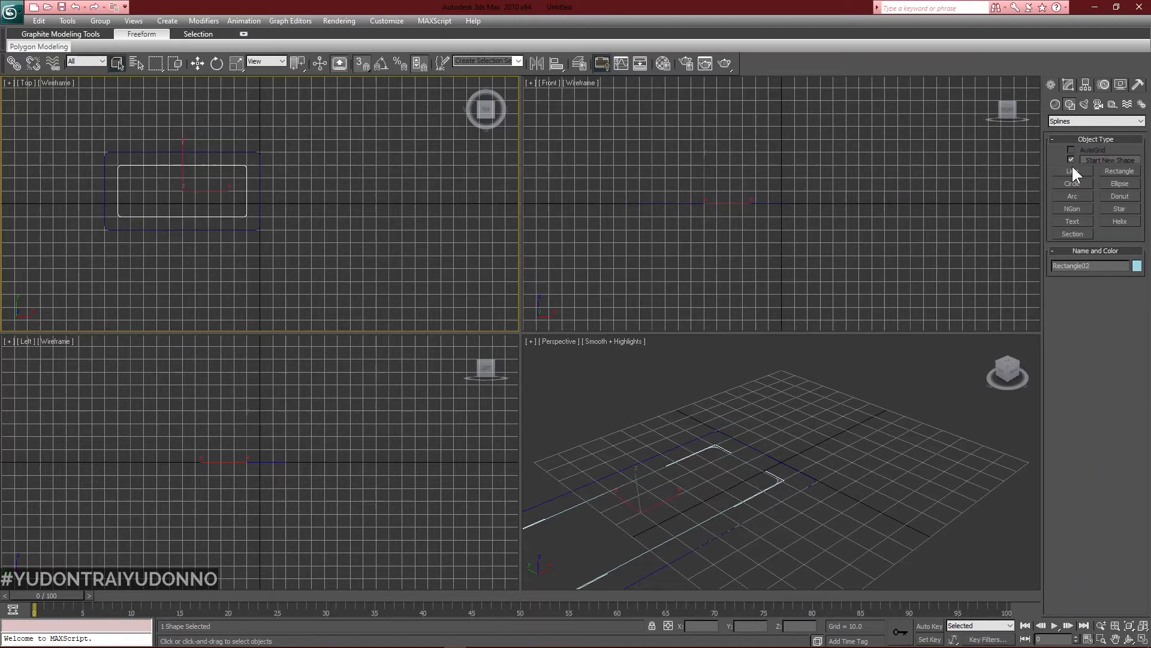
Draw a circle of radius 40 beside the rectangles in the Top view and a smaller concentric circle inside it.
left_click(1071, 181)
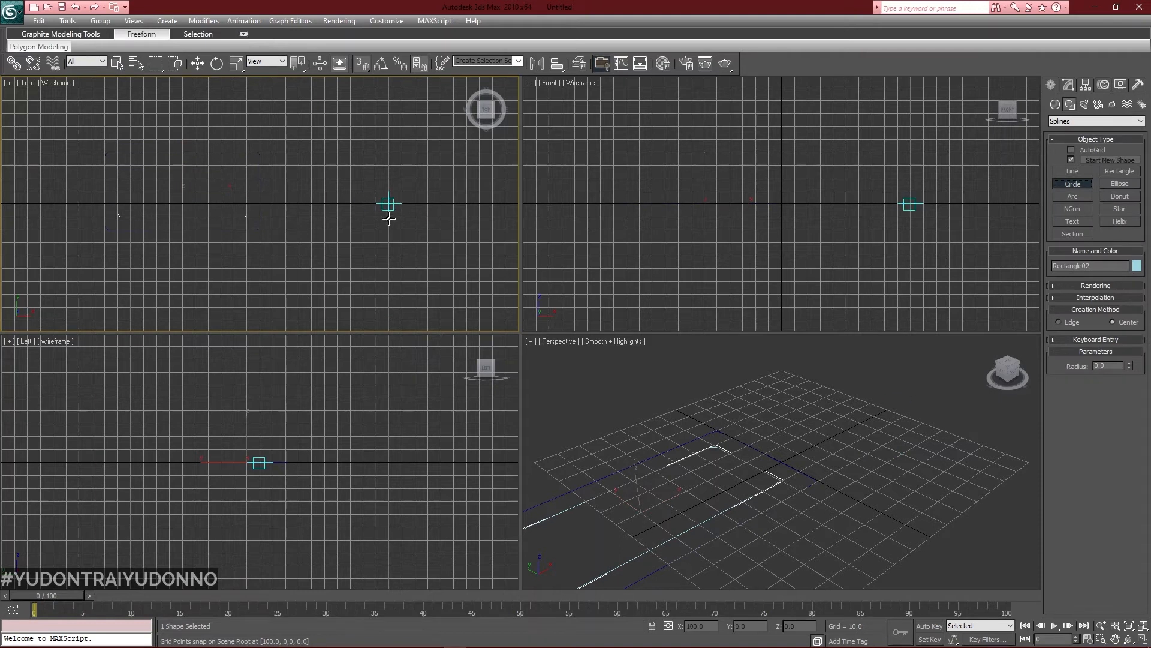
left_click_drag(388, 269, 387, 215)
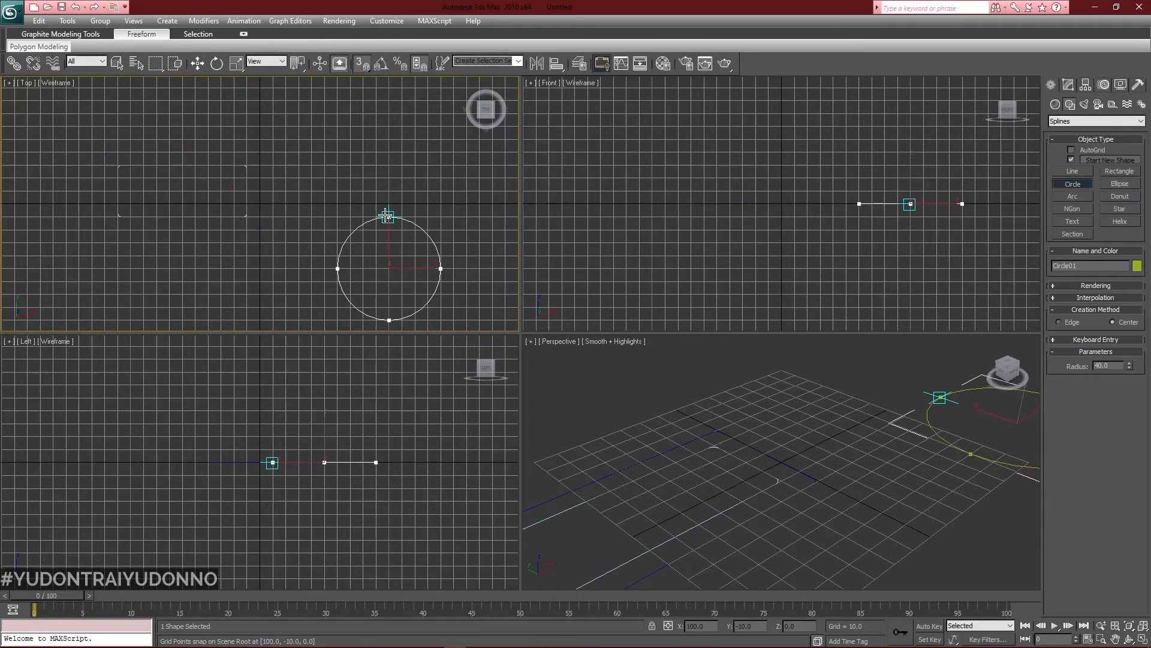
left_click_drag(387, 215, 387, 215)
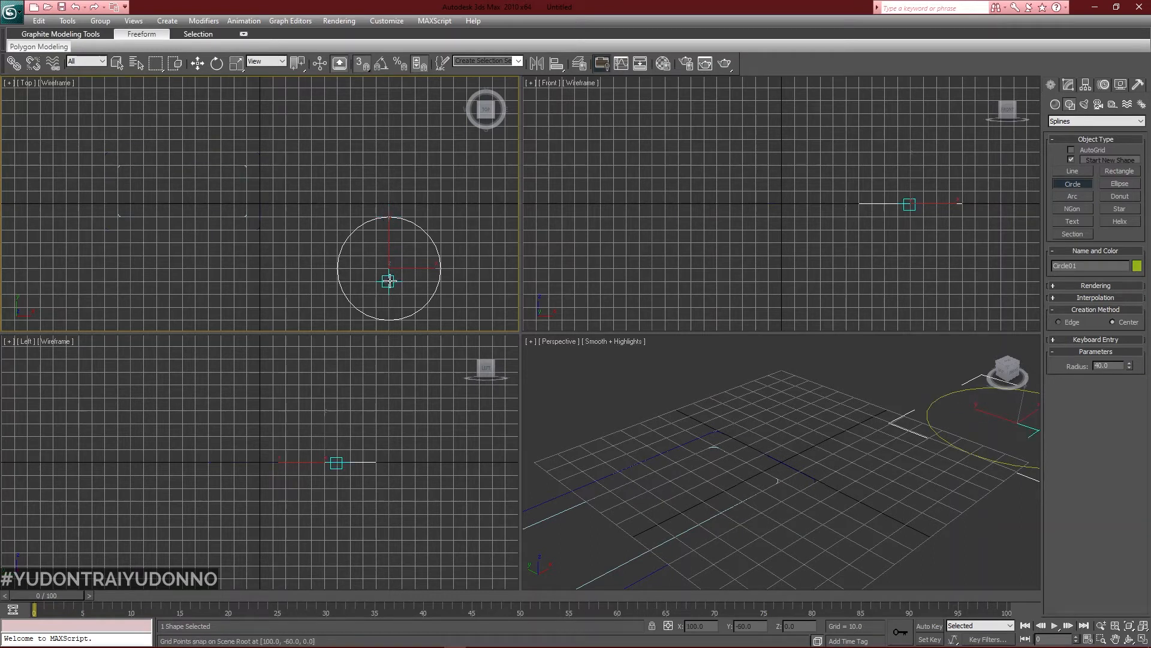
left_click_drag(388, 269, 388, 229)
middle_click_drag(249, 180, 348, 180)
right_click(351, 162)
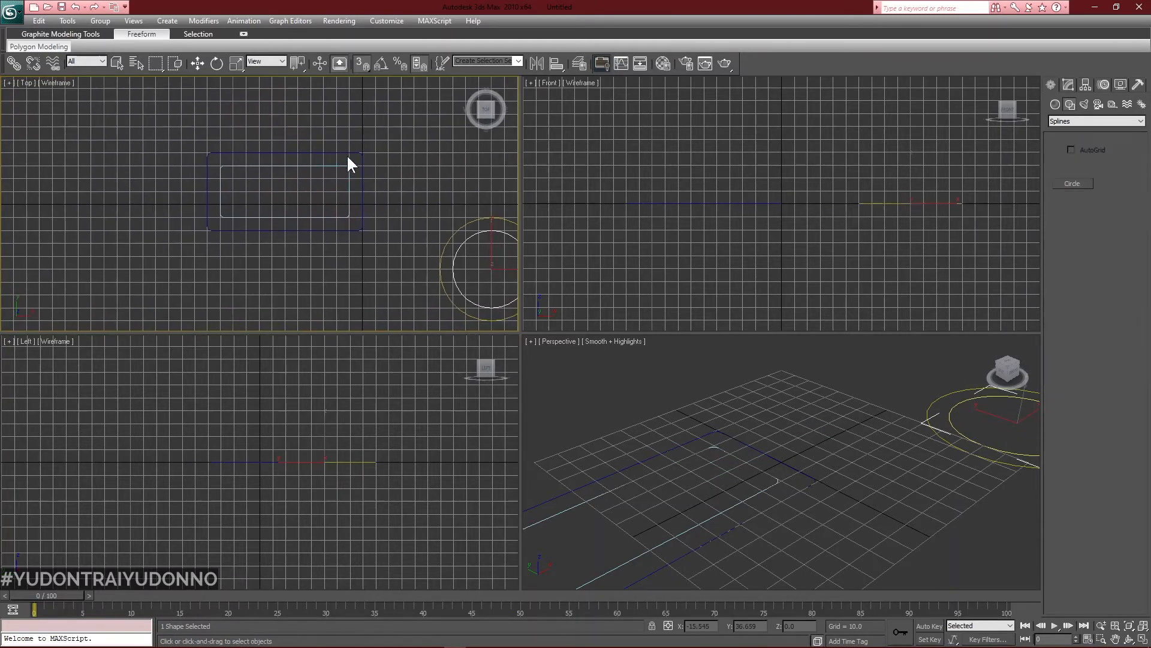
Select both rectangles and clone them once as copies placed below the originals in the Top view.
left_click_drag(379, 141, 154, 265)
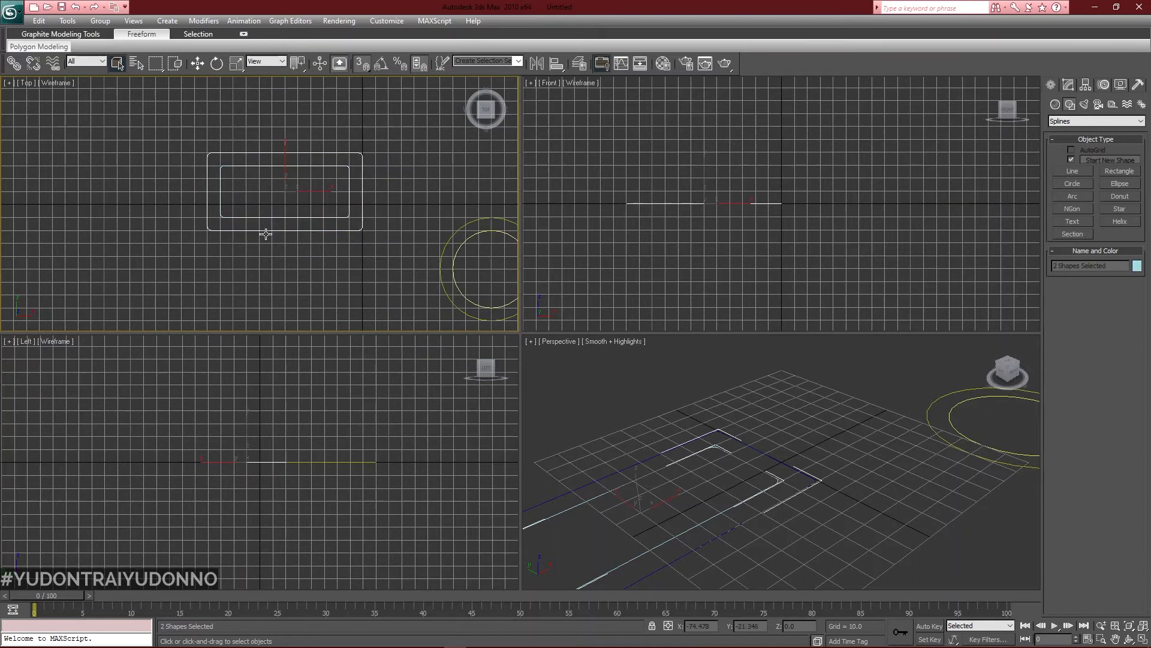
key("w")
mouse_move(285, 229)
left_mouse_down()
mouse_move(157, 182)
mouse_move(162, 294)
mouse_move(151, 293)
left_mouse_up()
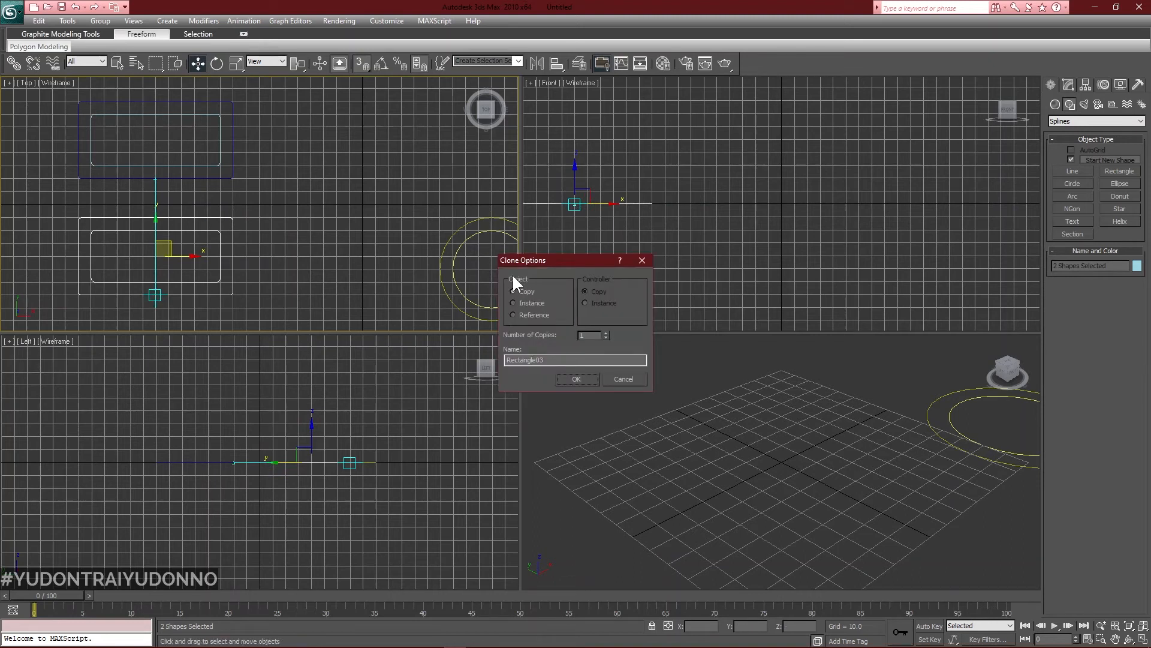
left_click(576, 379)
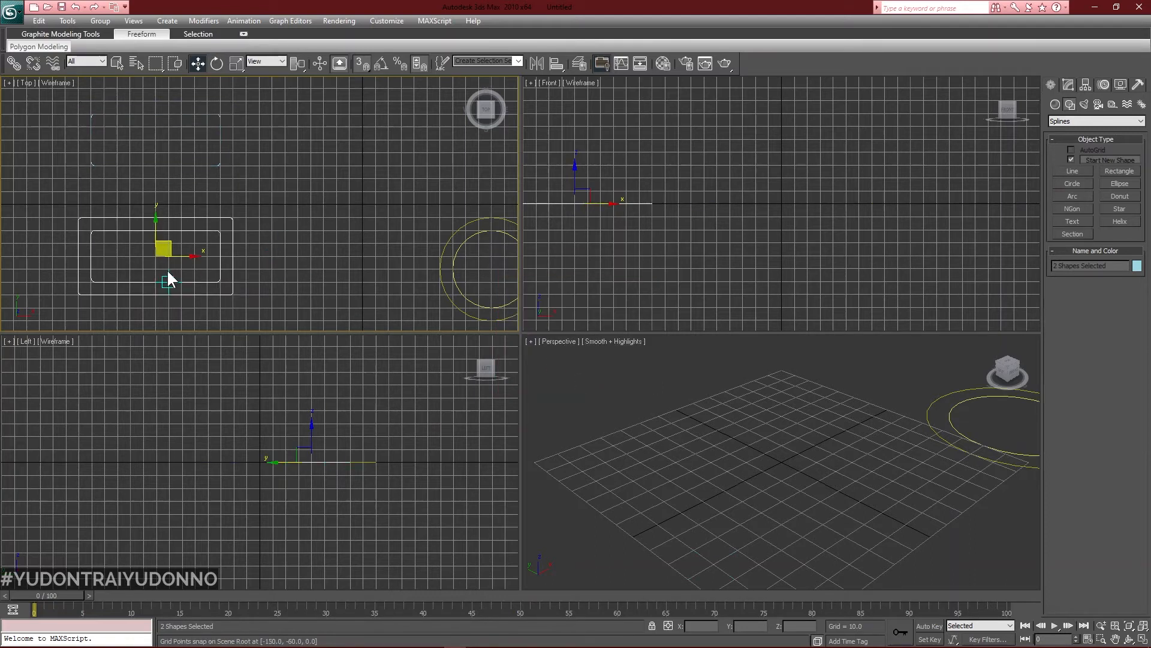
Hide the grid in the Top view and set the inner copied rectangle's width to 40.
left_click(181, 286)
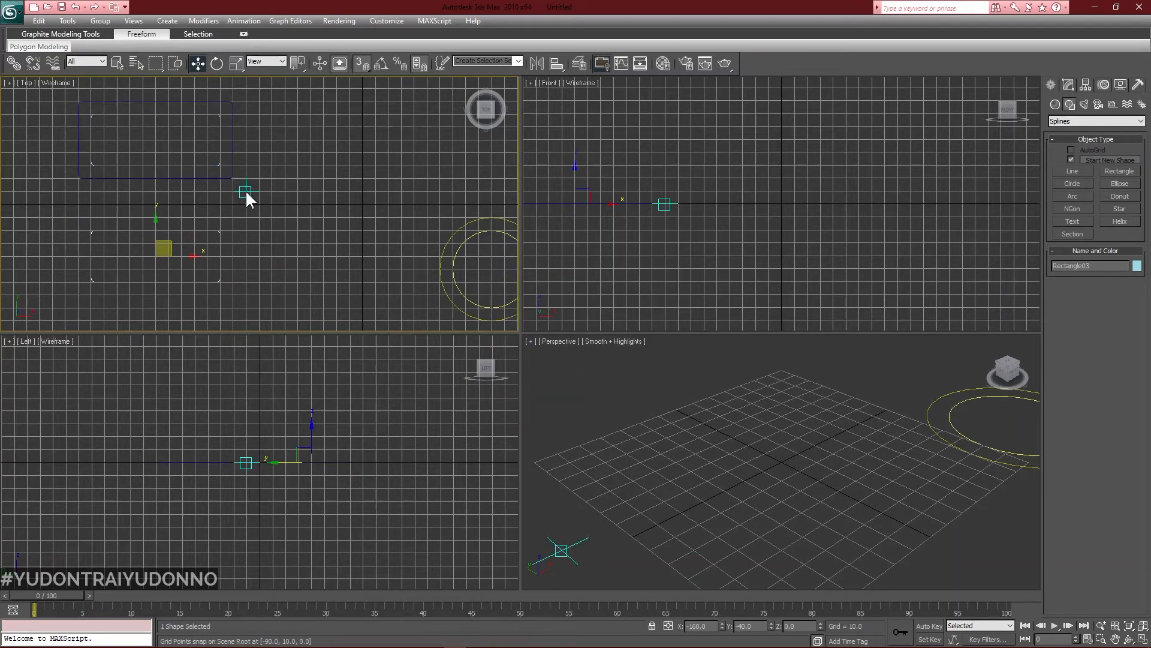
left_click(307, 190)
key("g")
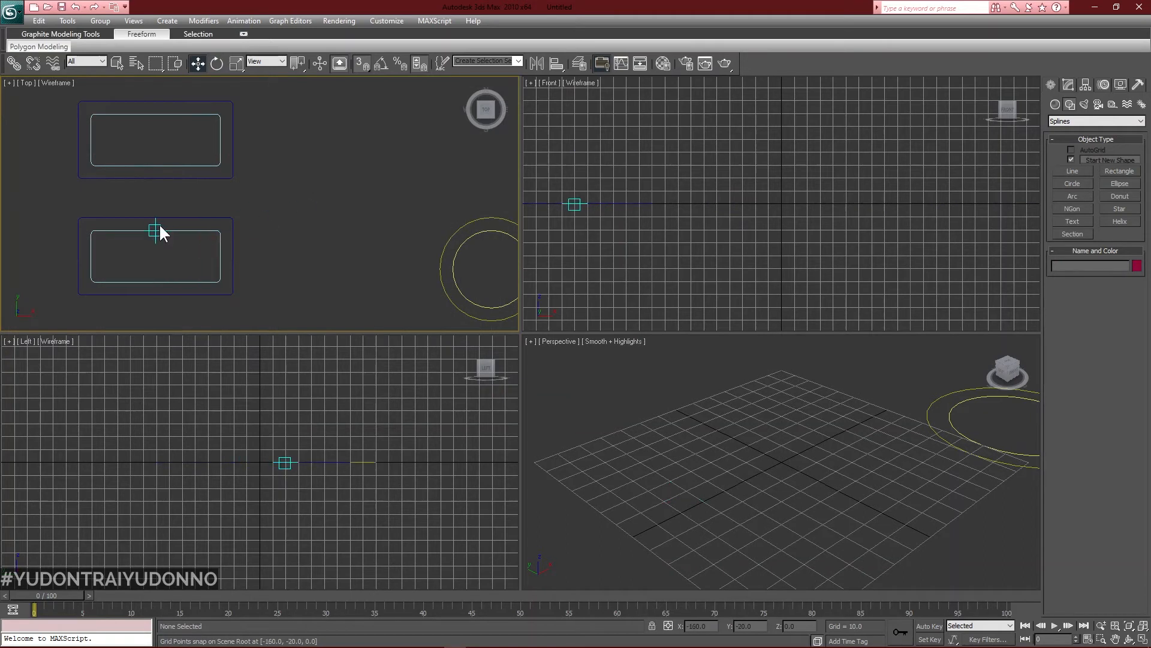
left_click(159, 232)
left_click(1067, 84)
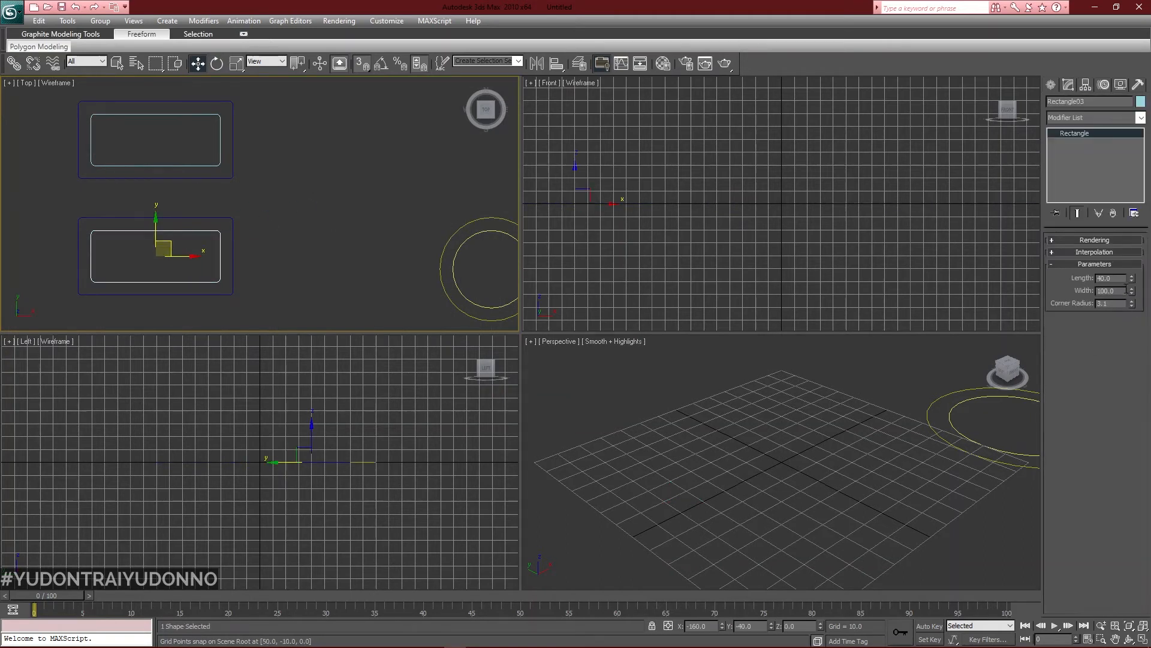
left_click_drag(1121, 291, 1077, 292)
type("40")
key("Return")
Set the outer copied rectangle's width to 60 and clear the selection.
left_click_drag(264, 235, 198, 273)
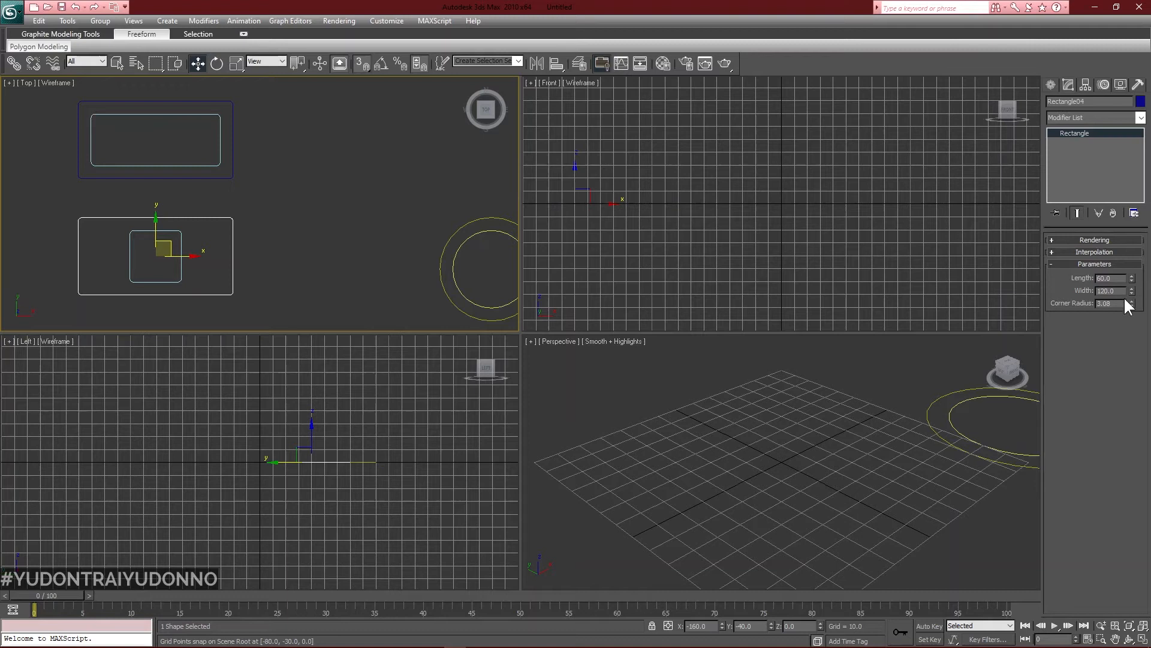
type("60")
key("Return")
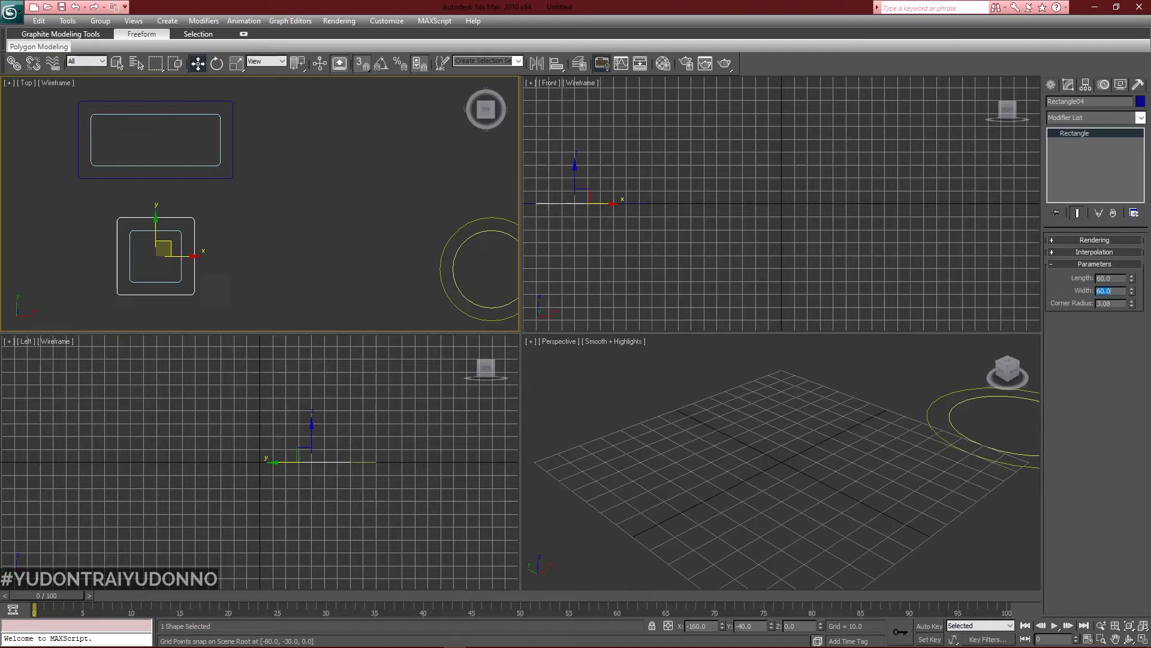
left_click_drag(265, 206, 259, 255)
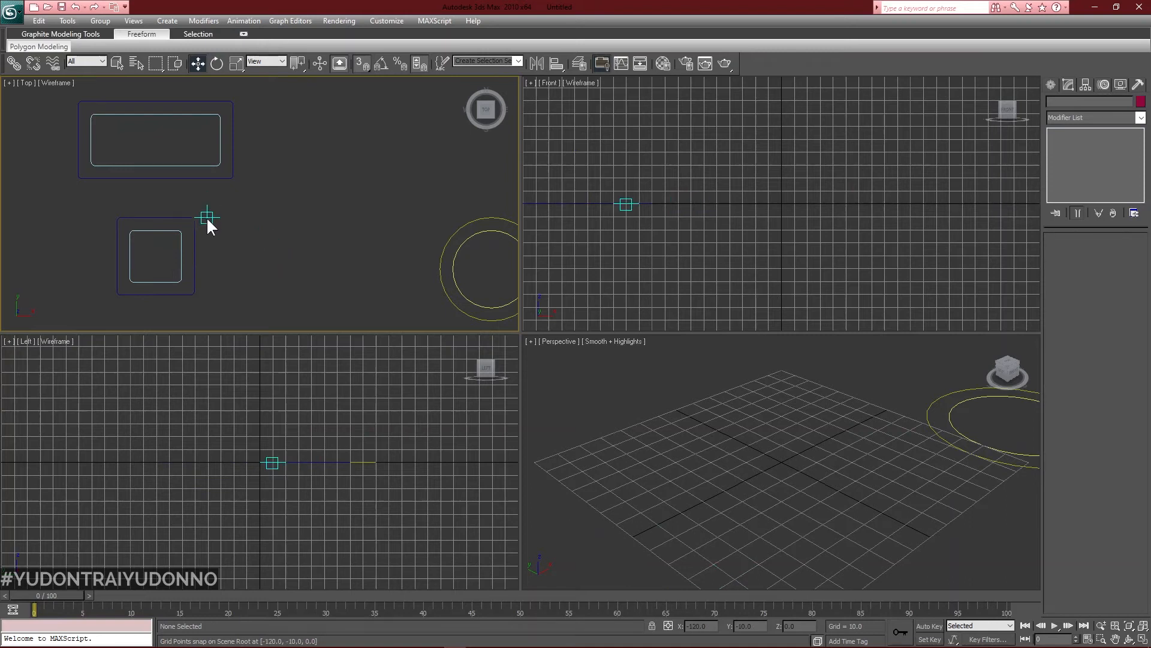
Select all six outlines in the Top view, convert them to editable splines and clear the selection.
left_click_drag(45, 129, 457, 299)
right_click(454, 264)
mouse_move(509, 374)
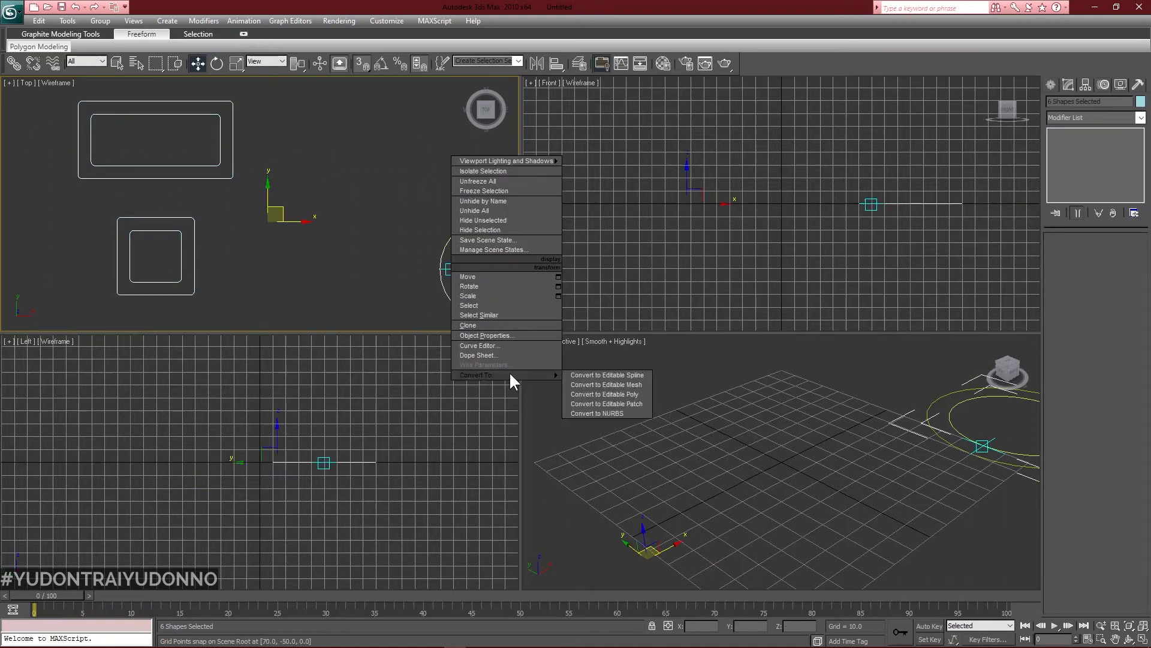
left_click(604, 393)
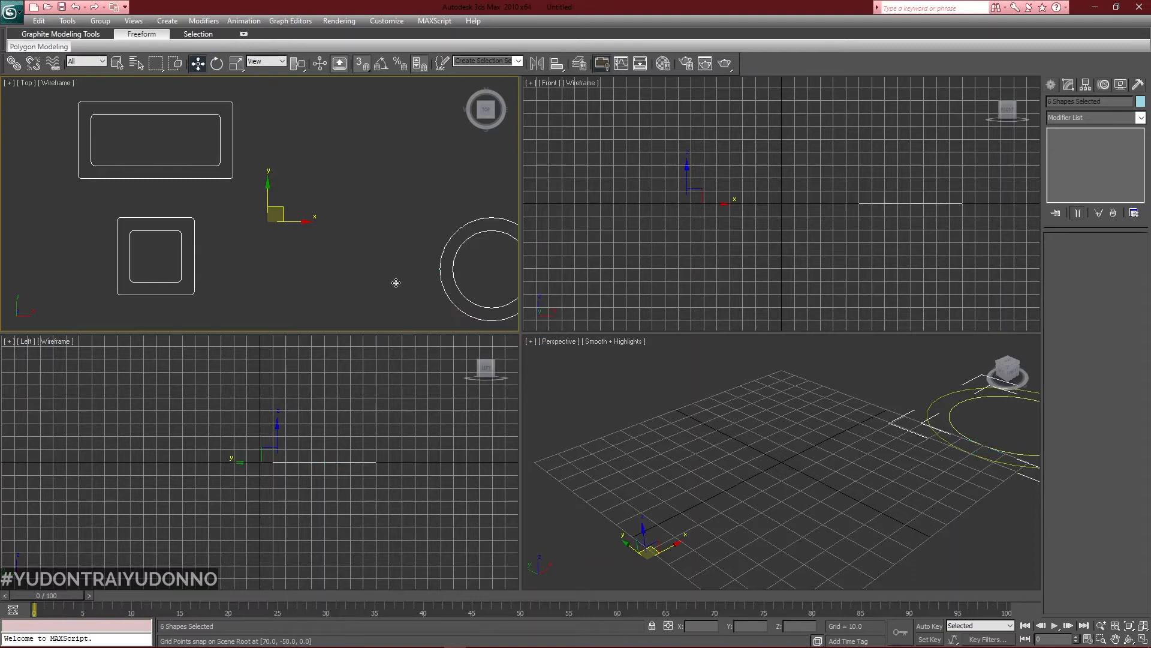
right_click(455, 276)
mouse_move(502, 386)
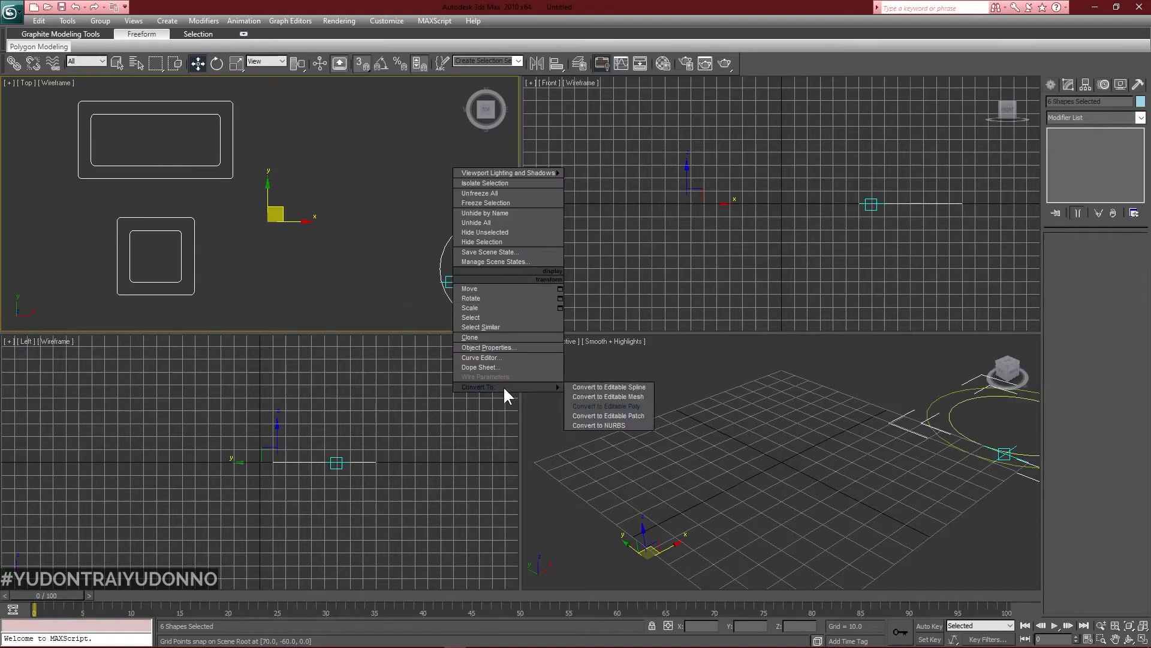
left_click(614, 390)
left_click(261, 180)
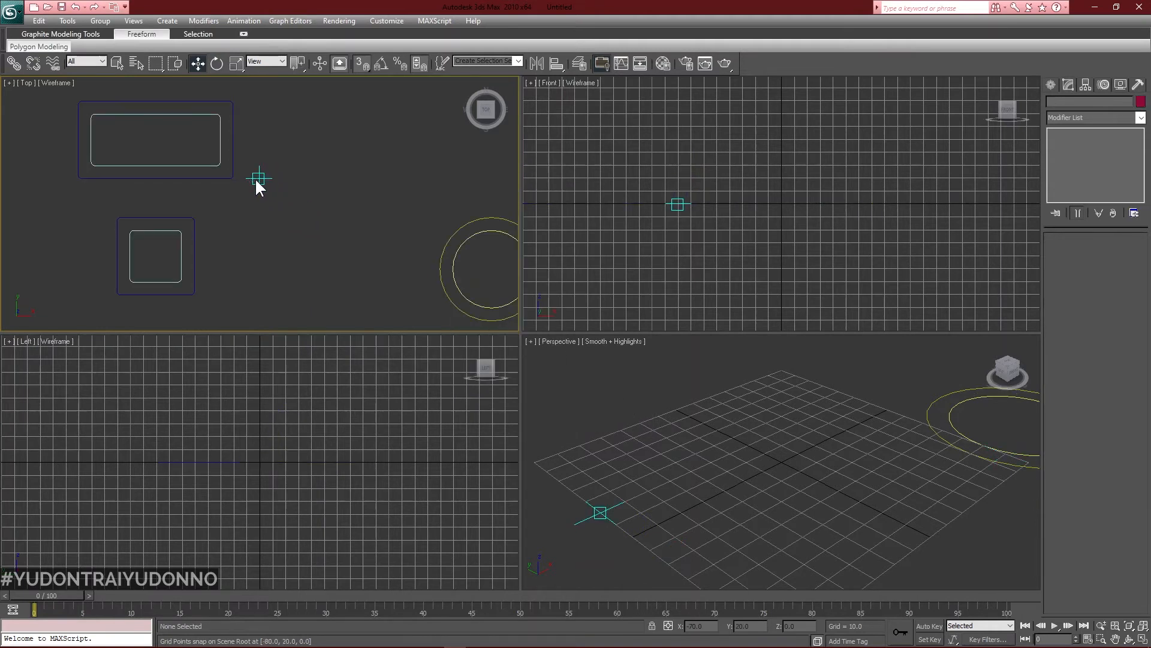
Attach the inner rectangle to the outer rectangle so the pair forms a single spline object.
left_click(233, 155)
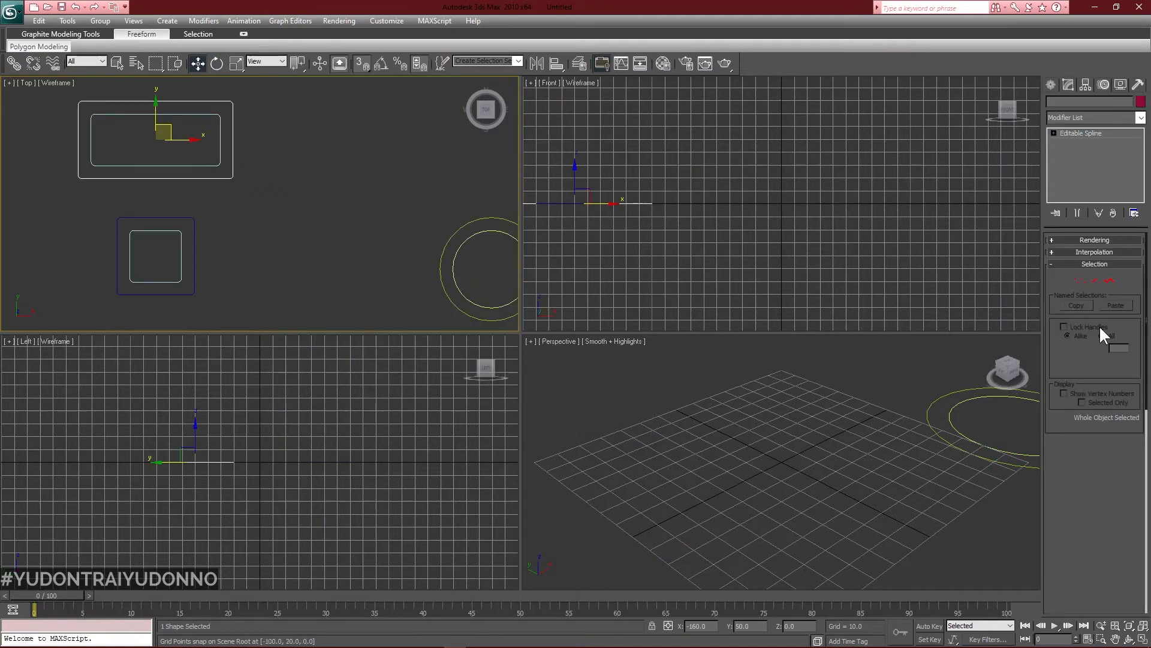
left_click(1084, 518)
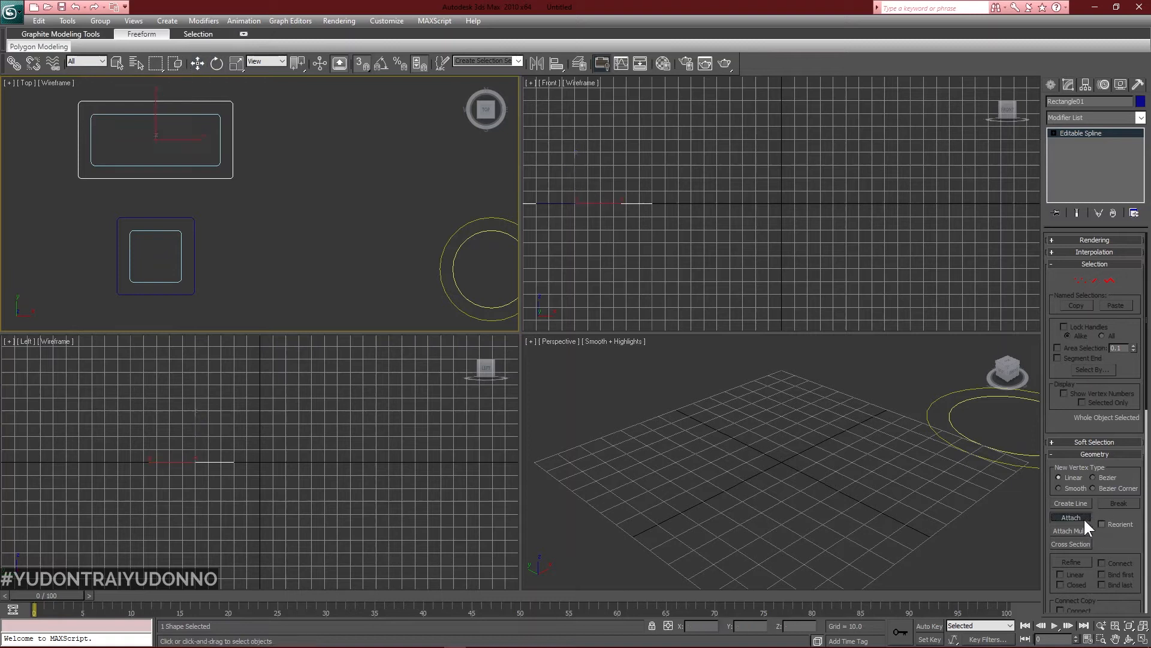
left_click(195, 165)
right_click(307, 188)
right_click(290, 230)
left_click(303, 239)
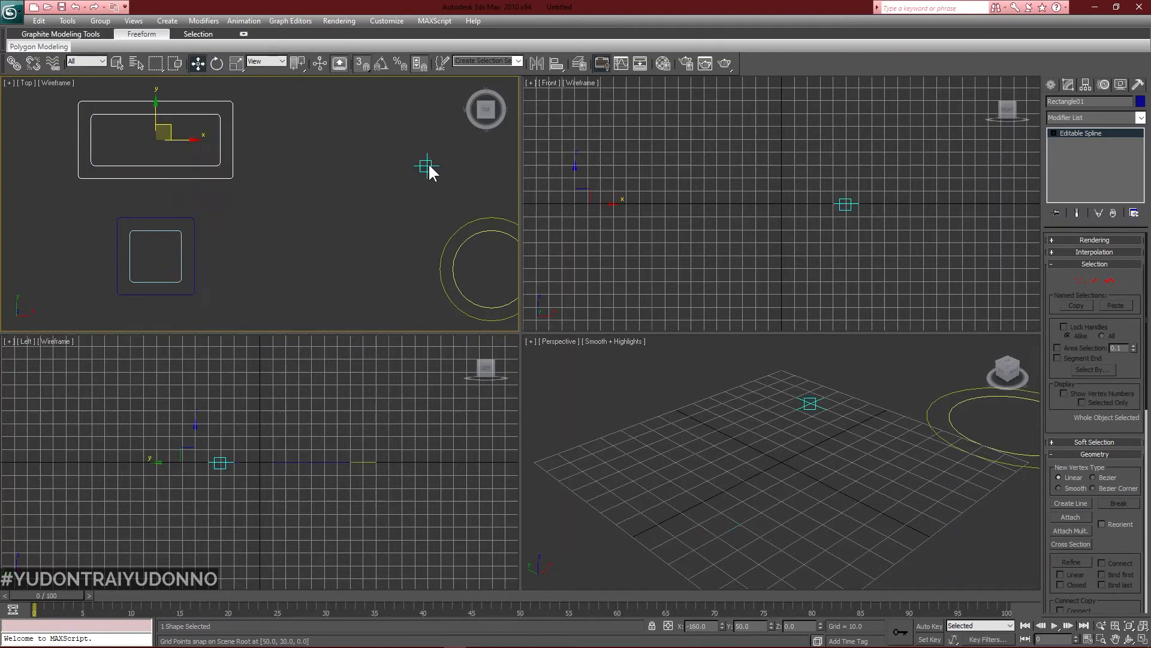
left_click(430, 166)
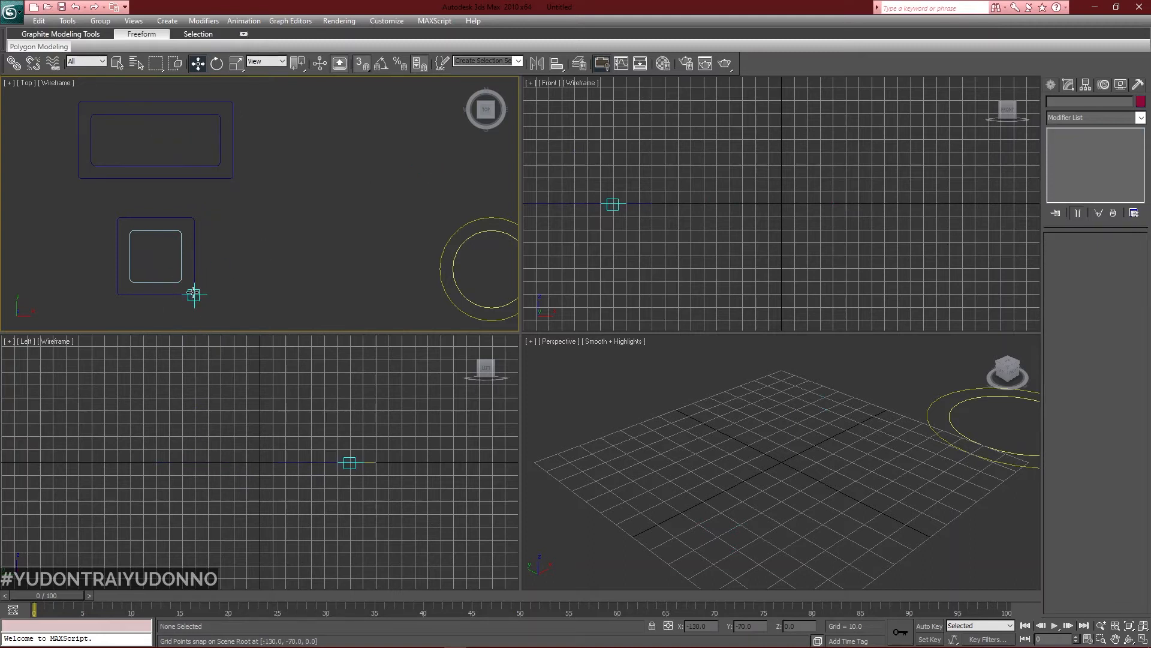
Attach the inner square to the outer square as a single spline object.
left_click(193, 294)
left_click(1075, 518)
left_click(180, 276)
right_click(358, 211)
left_click(372, 273)
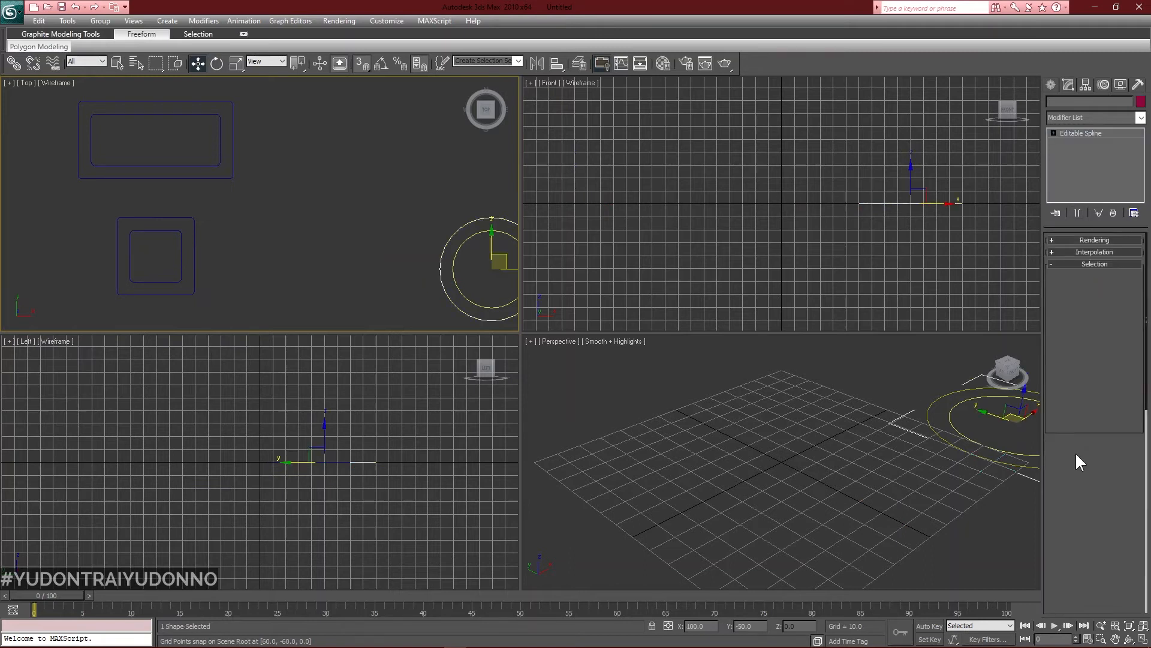
Attach the inner circle to the outer circle and deselect the combined shape.
left_click(1080, 518)
right_click(804, 416)
right_click(303, 171)
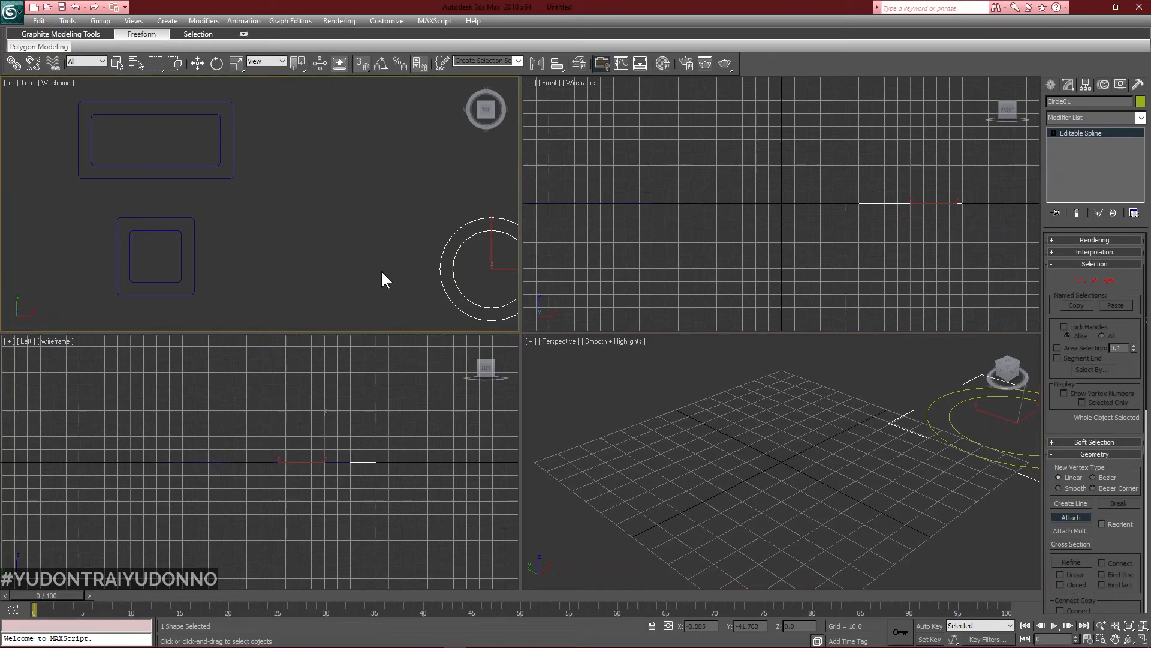
right_click(365, 208)
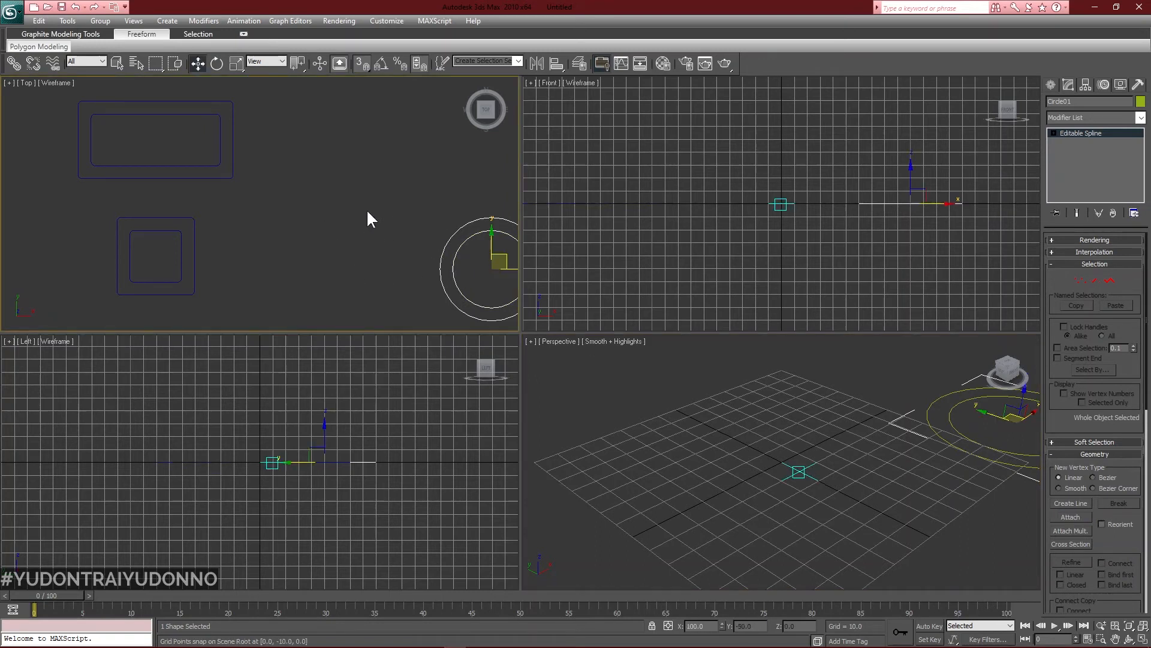
left_click(332, 232)
Move the nested squares between the rectangles and circles, to X -30, and change their object colour to green.
left_click_drag(162, 263, 217, 293)
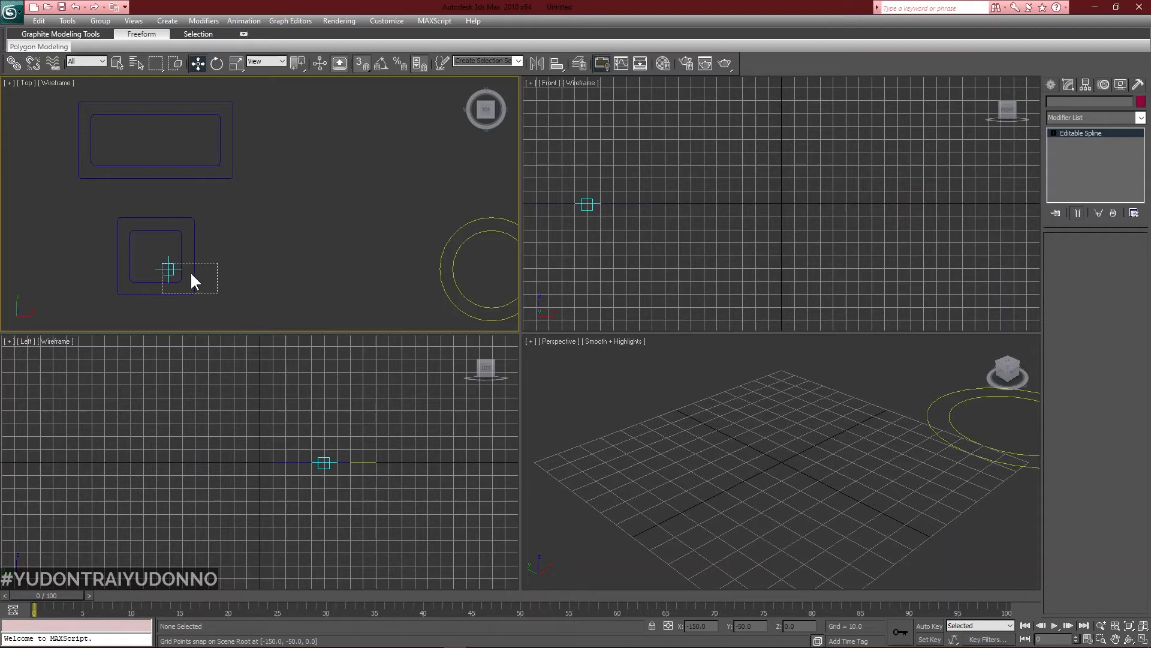
left_click_drag(194, 281, 364, 280)
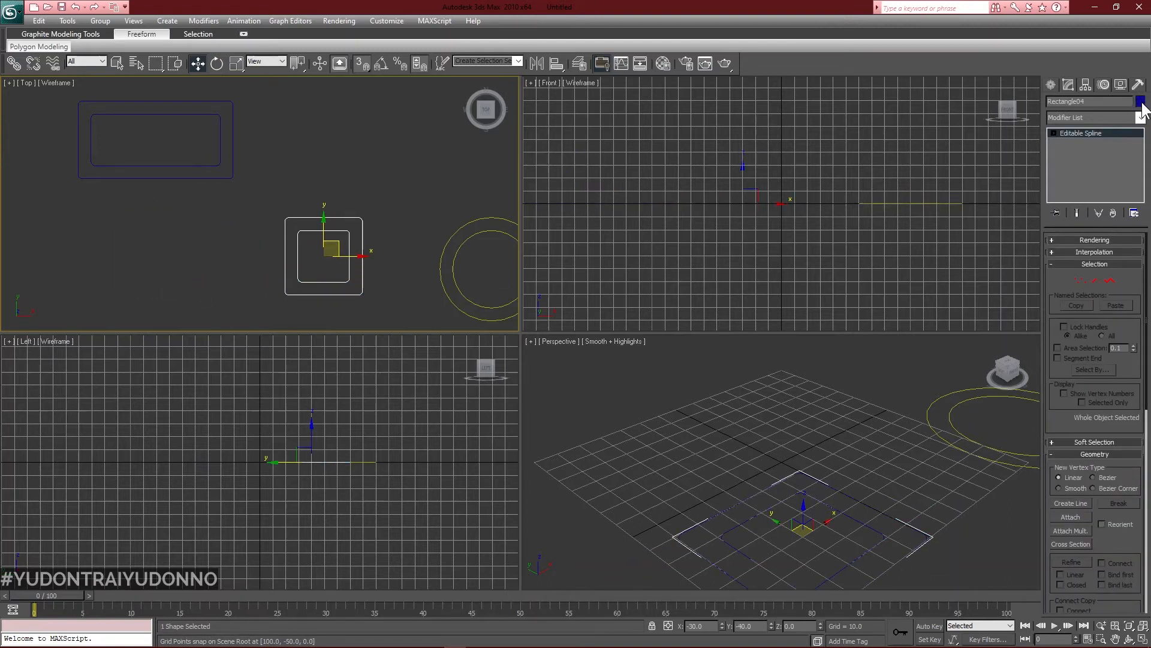
left_click(552, 294)
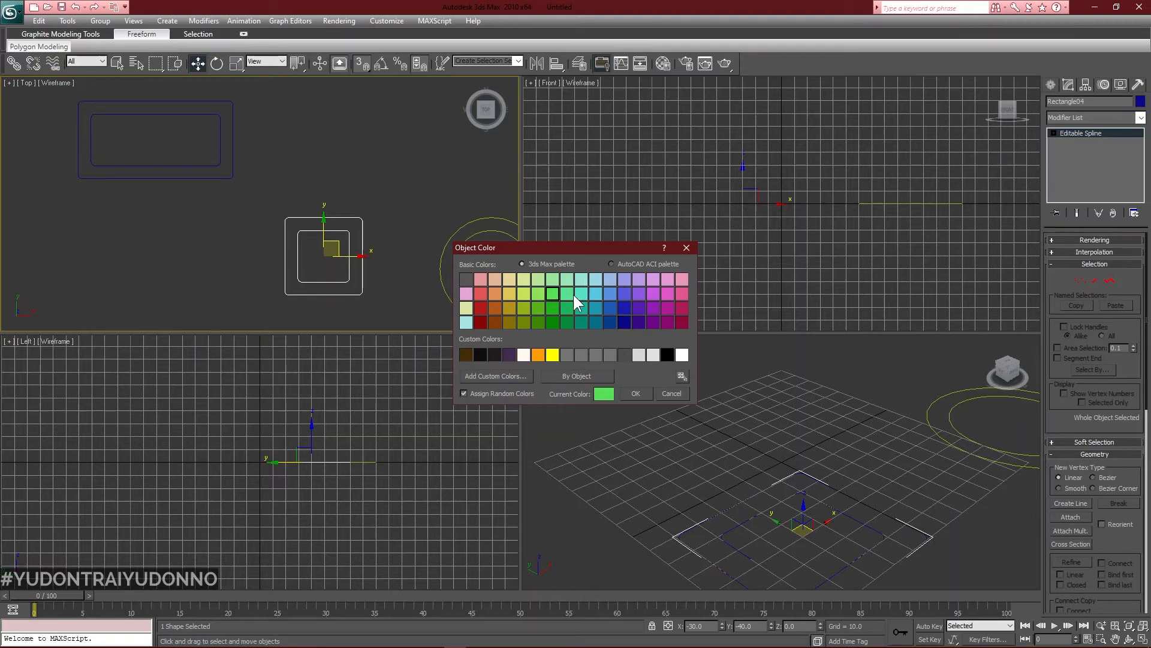
left_click(636, 393)
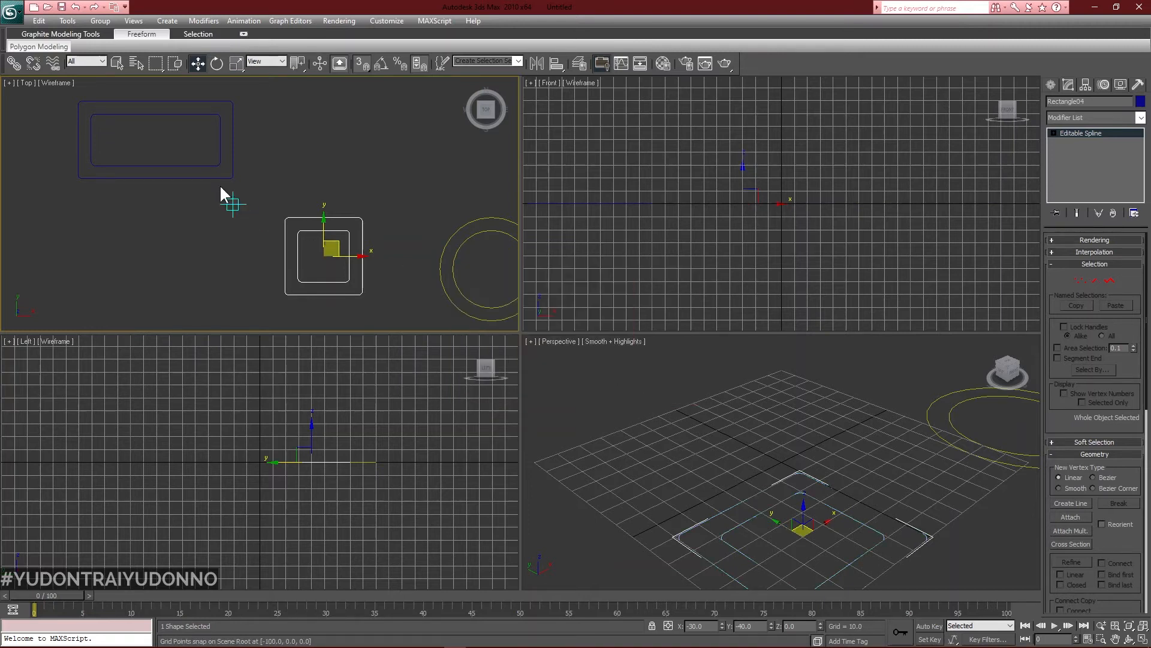
Move the nested rectangles down in line with the squares, to Y -40, and change their object colour to light blue.
left_click_drag(207, 178, 209, 294)
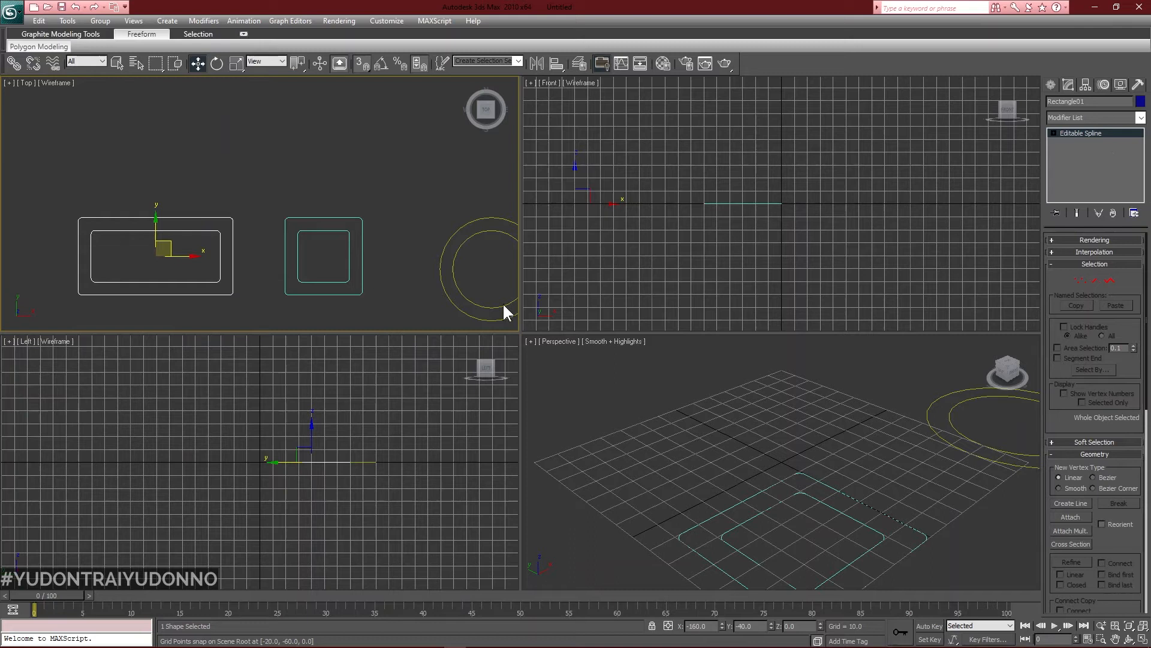
left_click(609, 293)
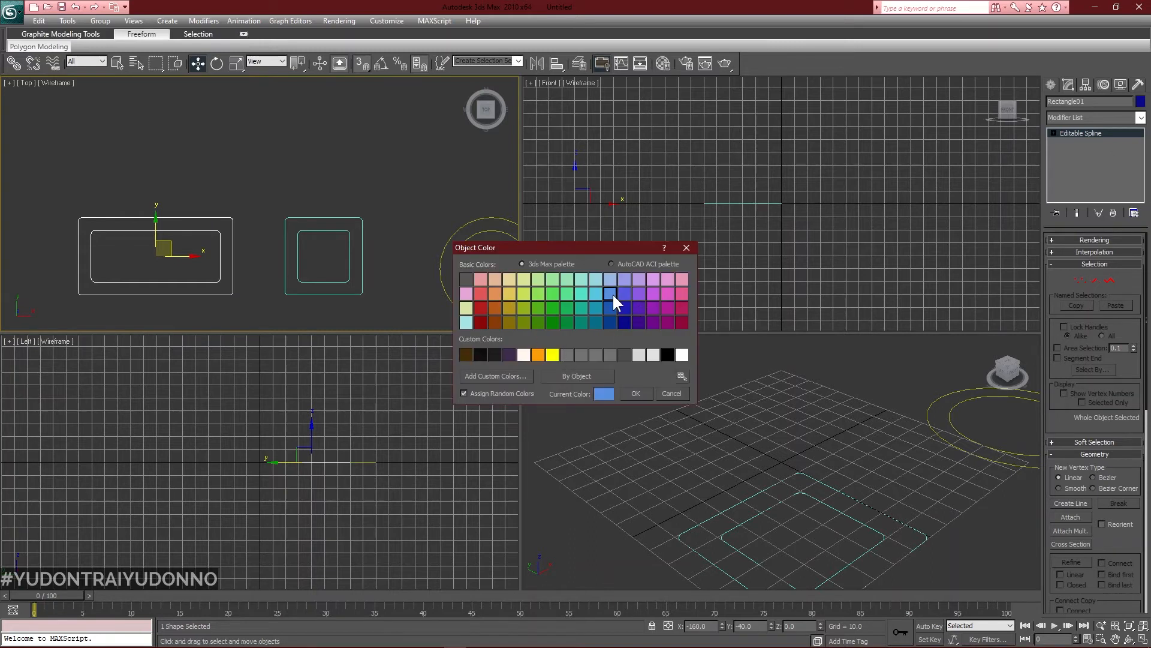
left_click(629, 393)
left_click(738, 429)
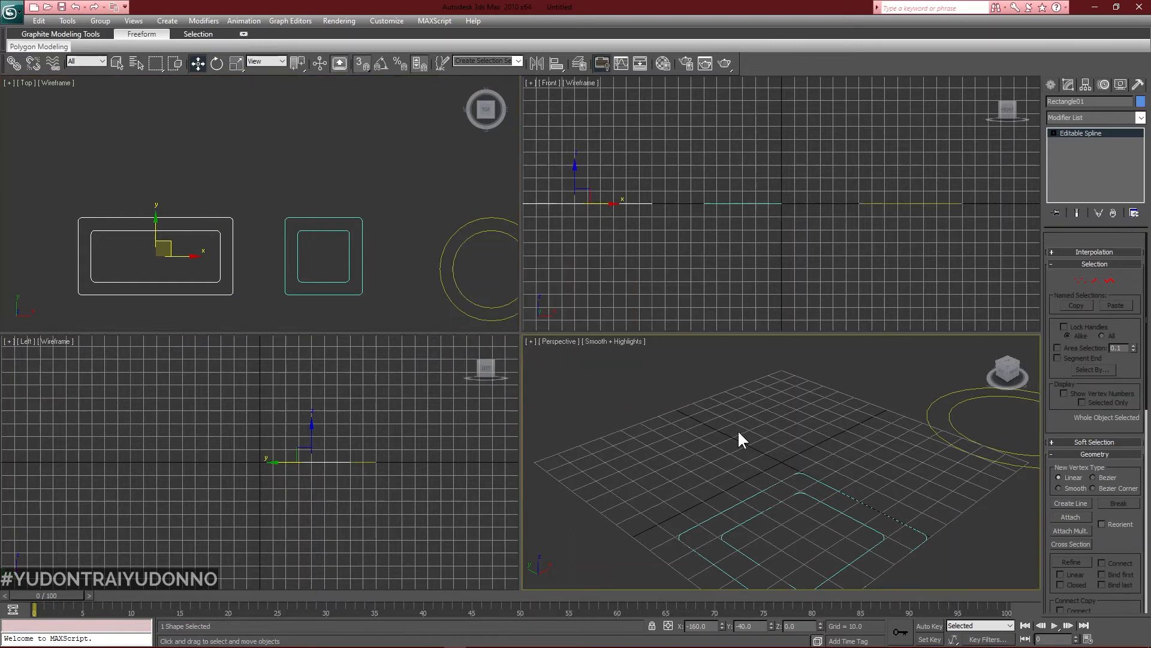
Draw an open two-segment line in the Front view from X 200, rising 200 and running about 310 horizontally.
middle_click_drag(812, 450, 743, 438)
scroll(676, 232, "down", 3)
middle_click_drag(676, 232, 666, 271)
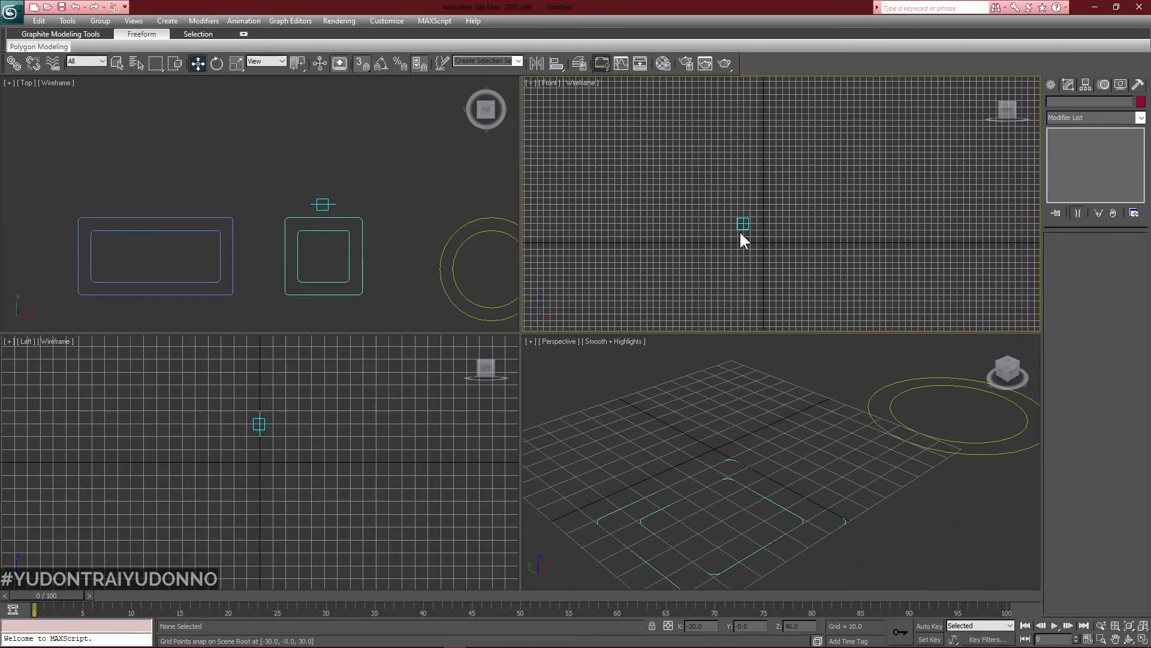
left_click(1050, 85)
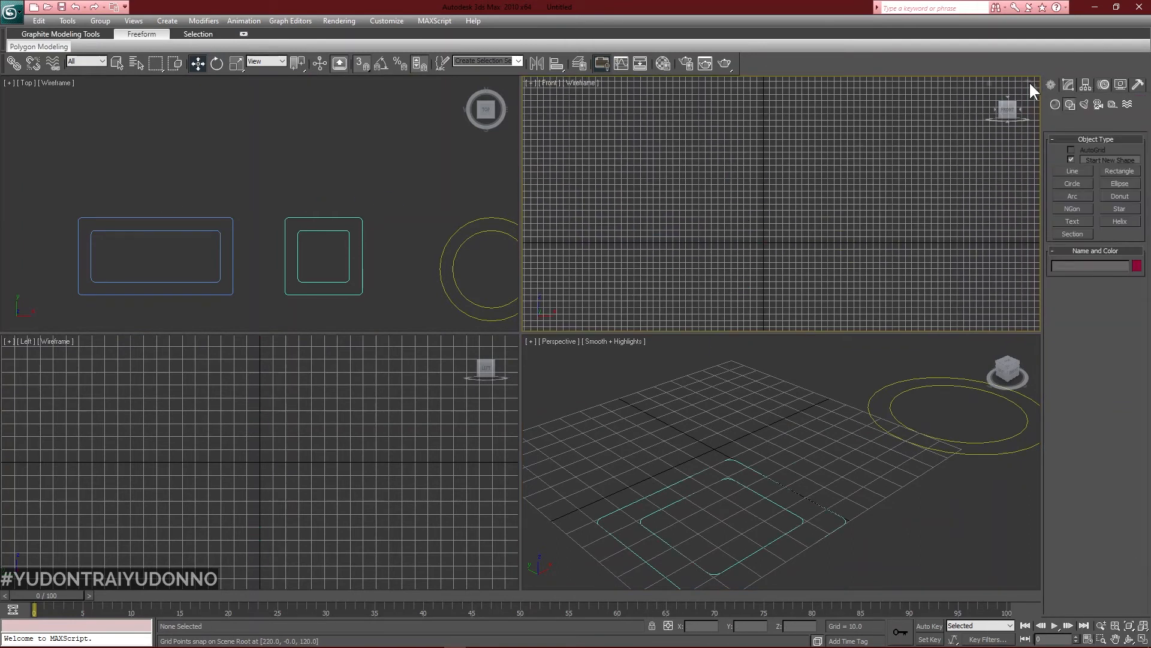
middle_click_drag(752, 182, 767, 216)
left_click(1073, 171)
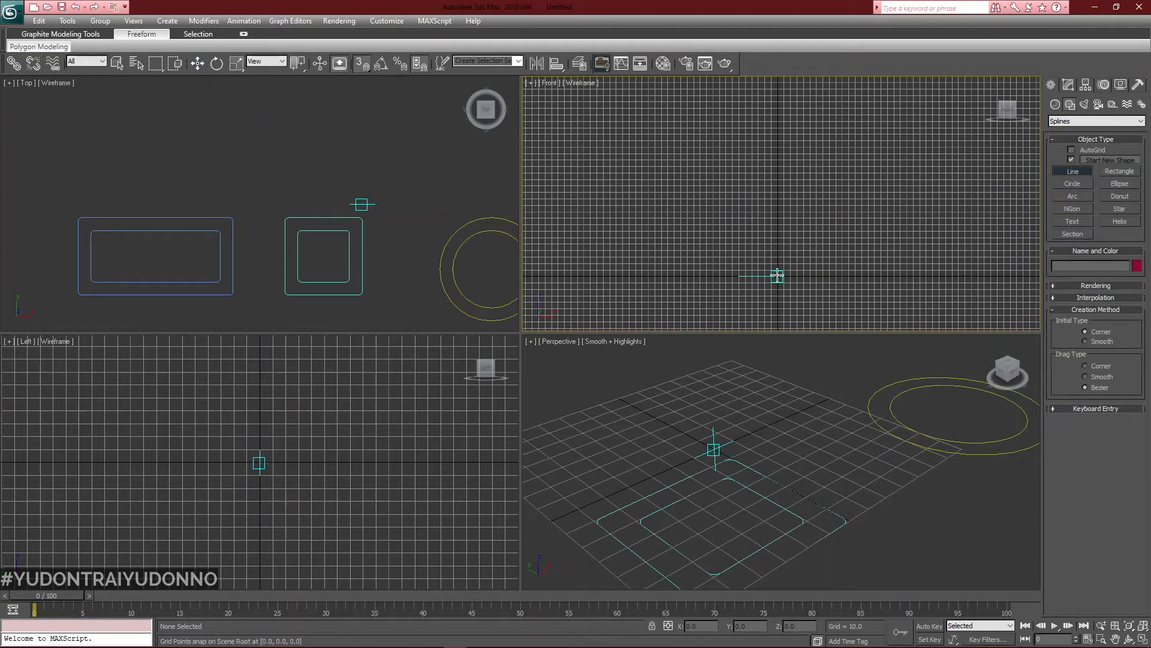
mouse_move(852, 157)
middle_mouse_down()
mouse_move(812, 206)
mouse_move(776, 216)
mouse_move(702, 287)
middle_mouse_up()
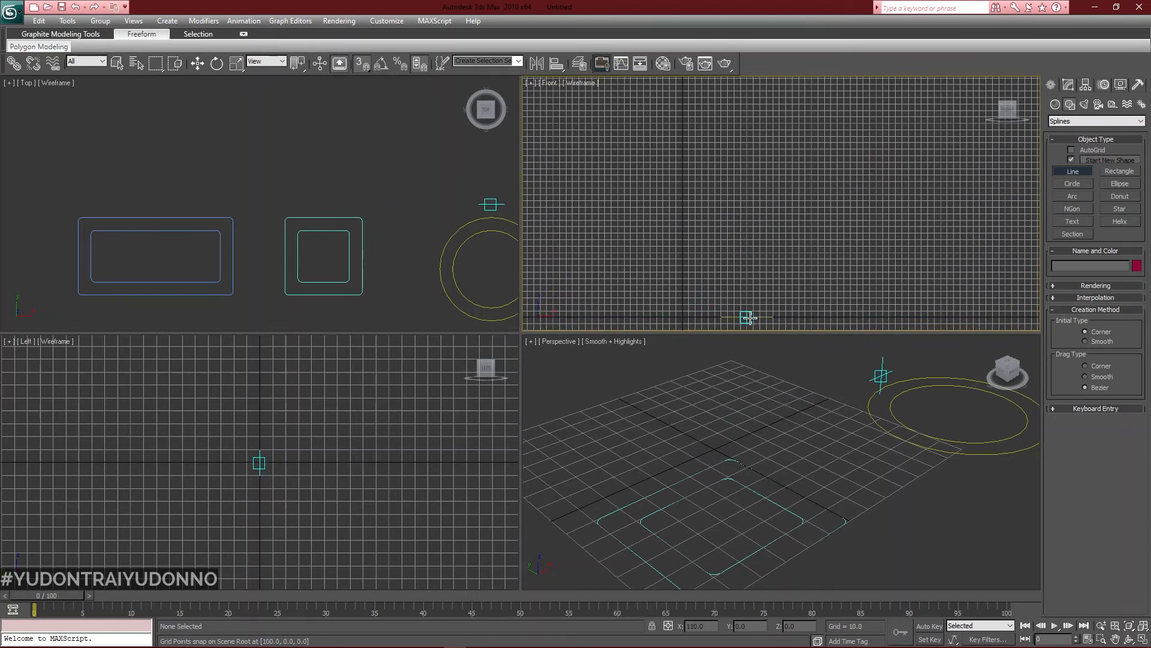
left_click(811, 314)
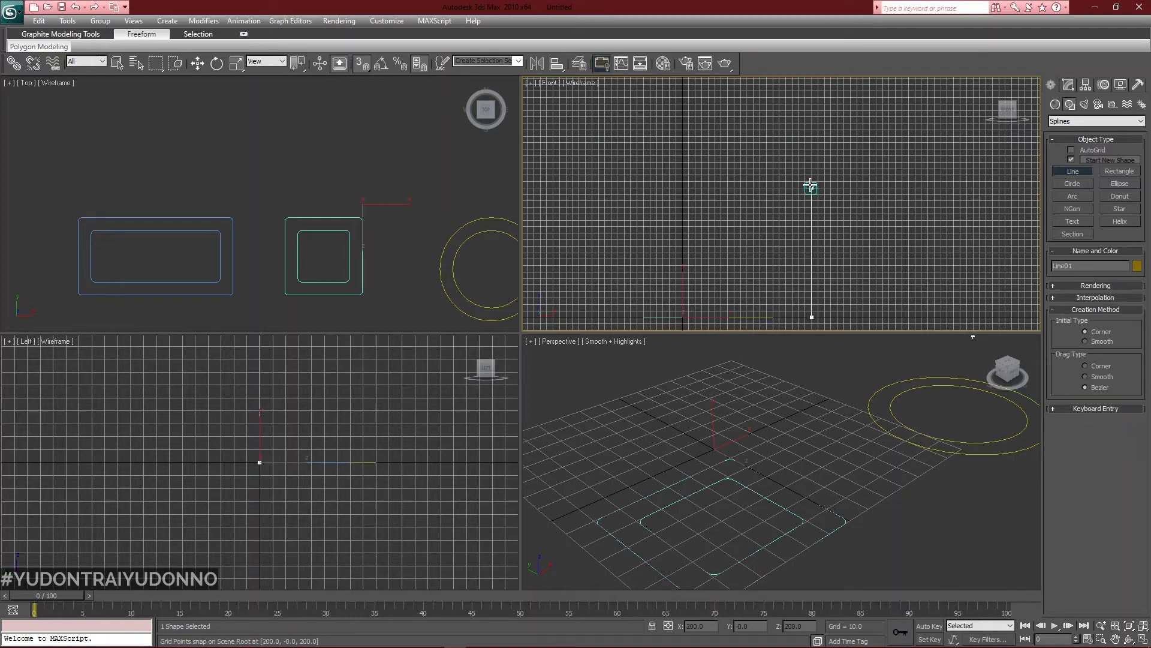
left_click(811, 188)
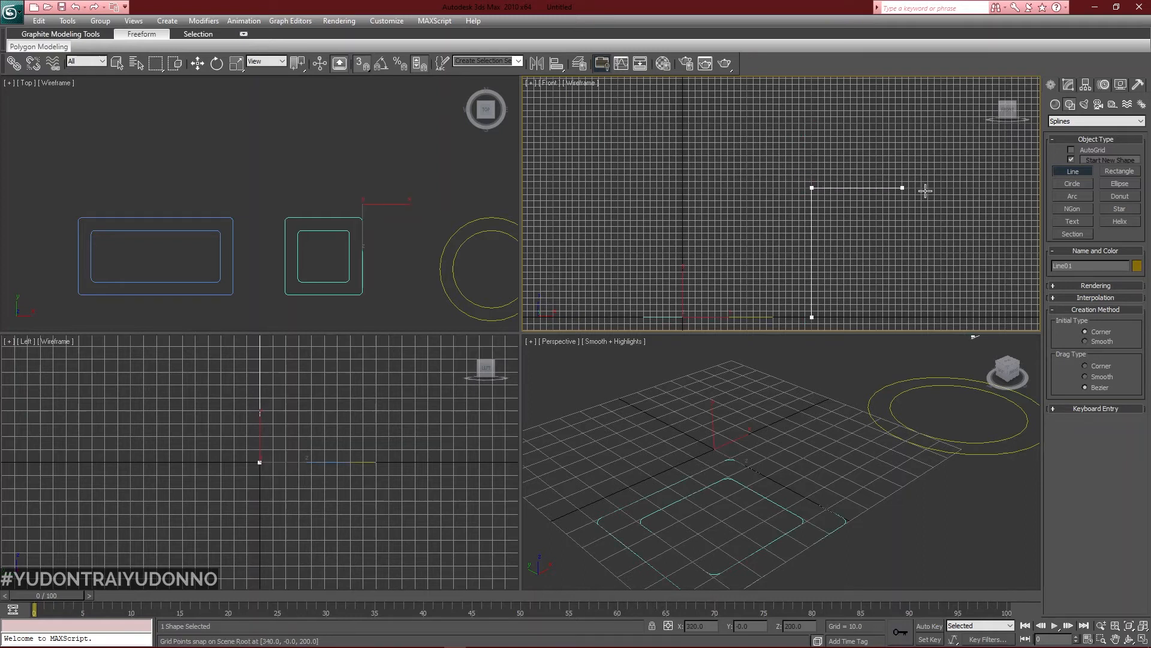
left_click(1013, 188)
right_click(1005, 213)
End line creation and maximize the Perspective viewport with the new line in view.
middle_click_drag(990, 210, 902, 178)
right_click(930, 424)
scroll(847, 414, "down", 5)
middle_click_drag(845, 420, 812, 460)
scroll(814, 450, "down", 2)
scroll(819, 426, "up", 4)
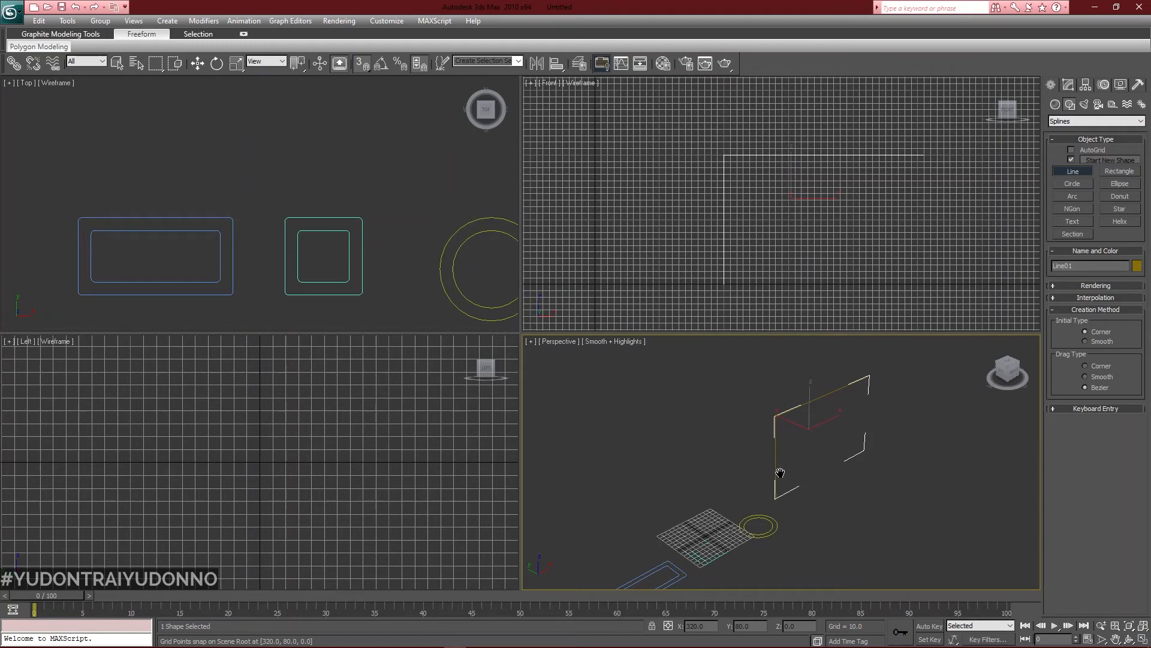
key("alt+w")
right_click(447, 271)
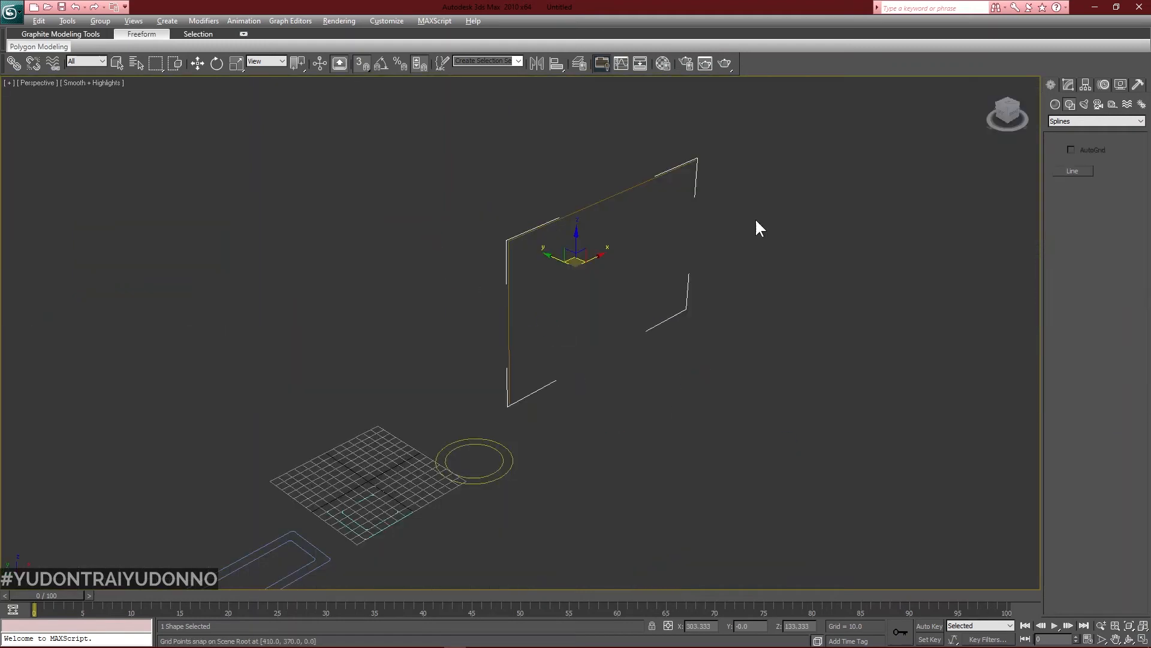
Fillet the line's corner vertex into a wide rounded bend and leave vertex editing.
left_click(1064, 85)
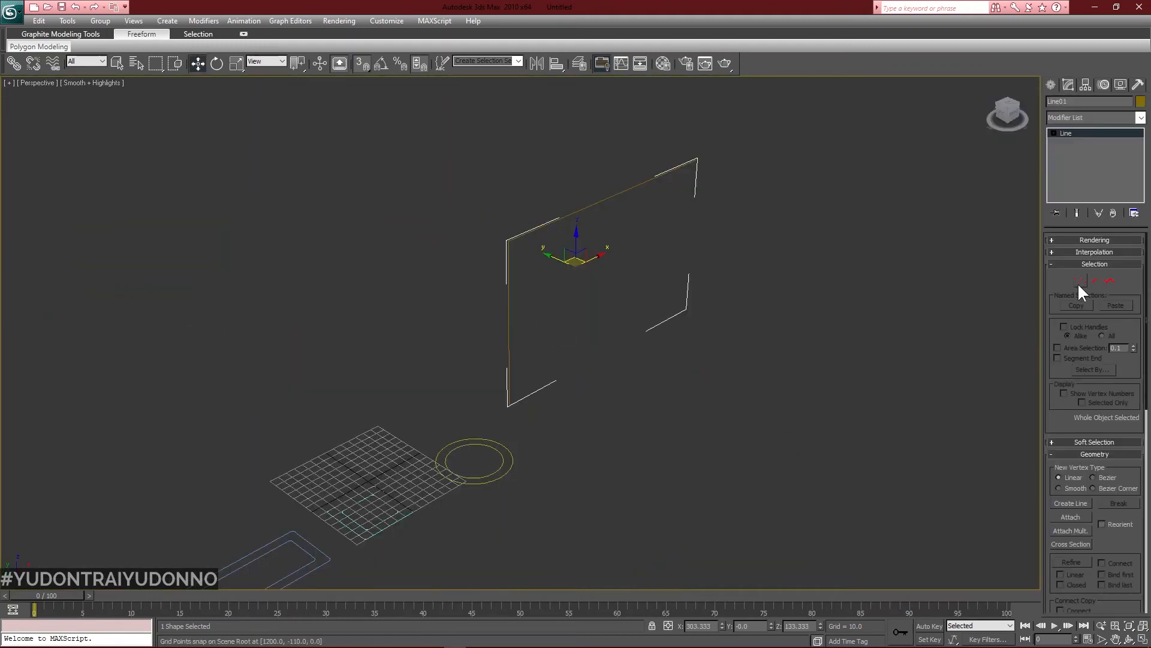
left_click(1079, 281)
left_click_drag(465, 192, 556, 269)
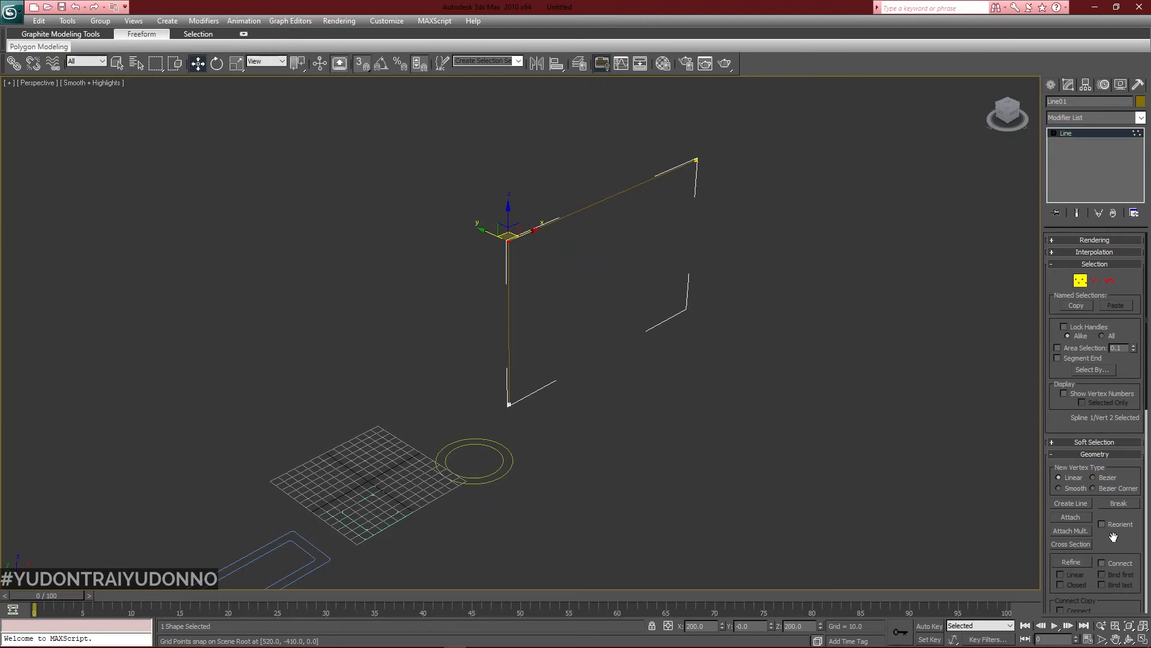
left_click_drag(1113, 537, 1102, 381)
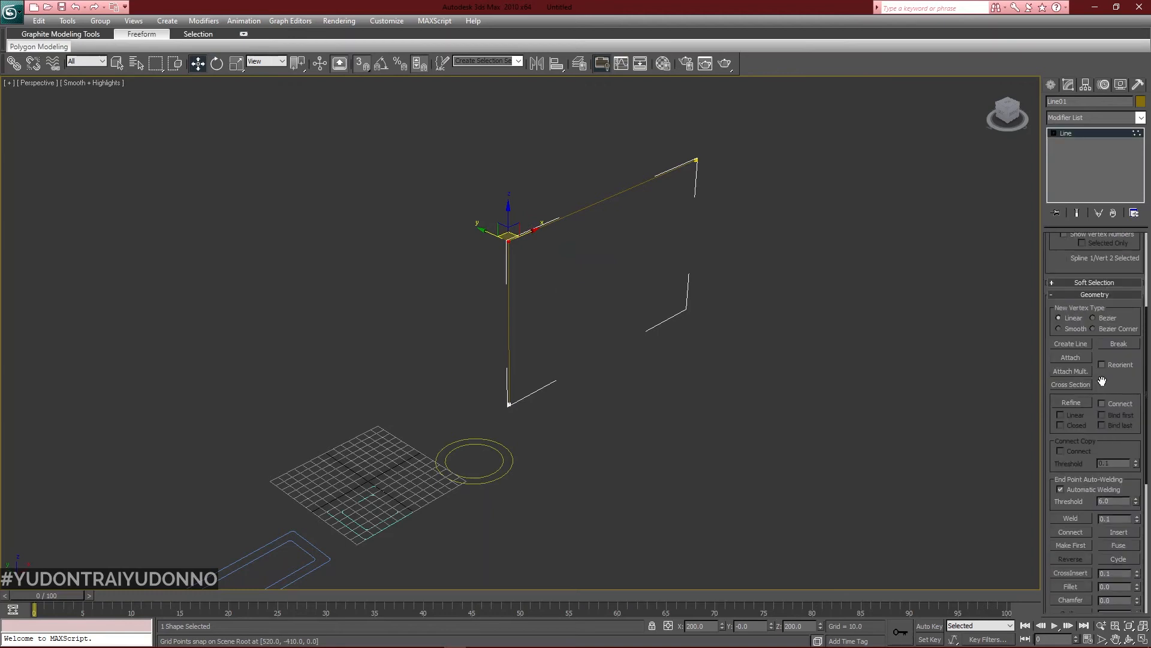
left_click(1077, 585)
left_click_drag(508, 242, 518, 194)
right_click(864, 433)
left_click(682, 394)
right_click(678, 393)
left_click(663, 435)
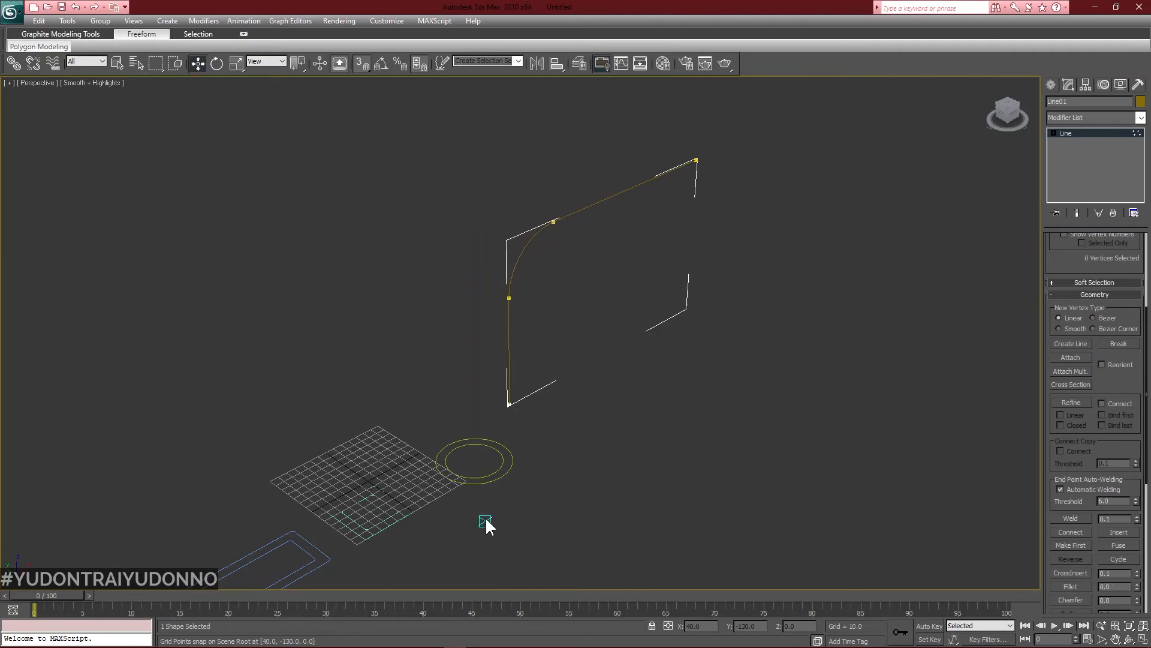
right_click(904, 253)
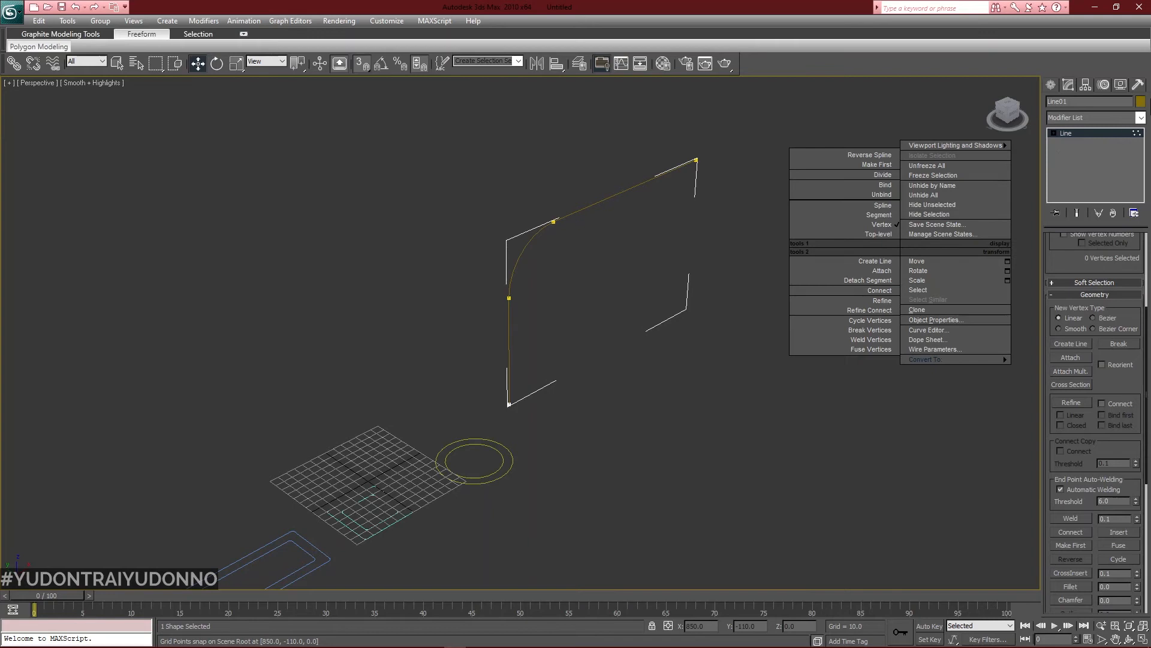
left_click(1134, 135)
left_click(1127, 133)
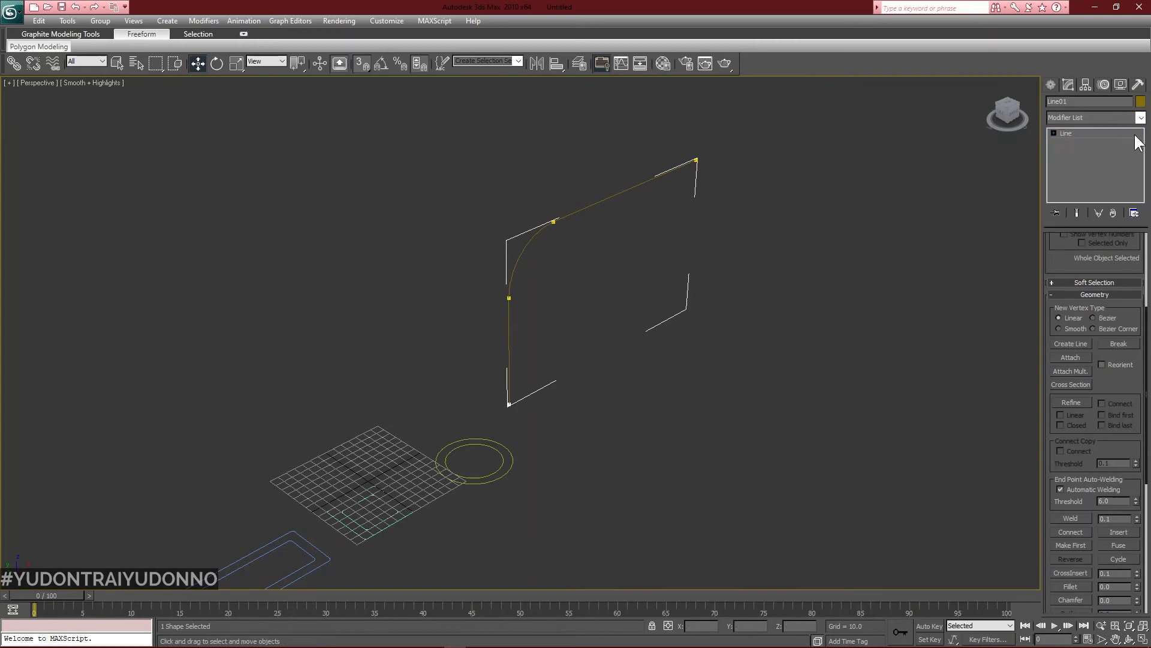
left_click(1052, 88)
middle_click_drag(538, 396, 653, 336)
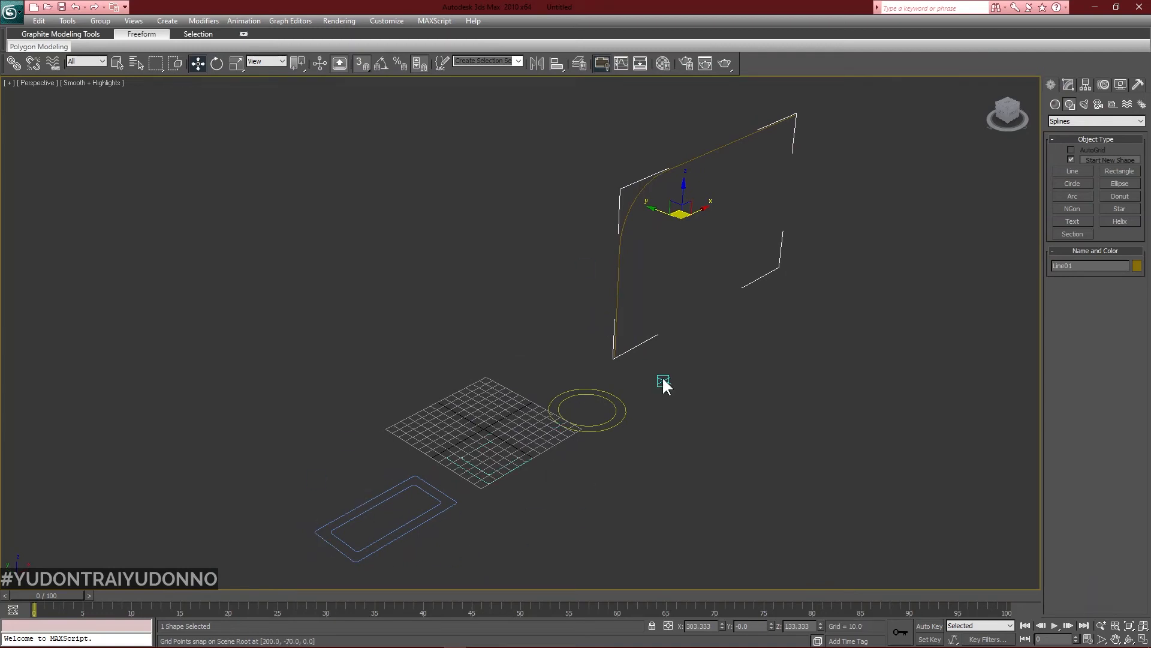
middle_click_drag(663, 380, 540, 397)
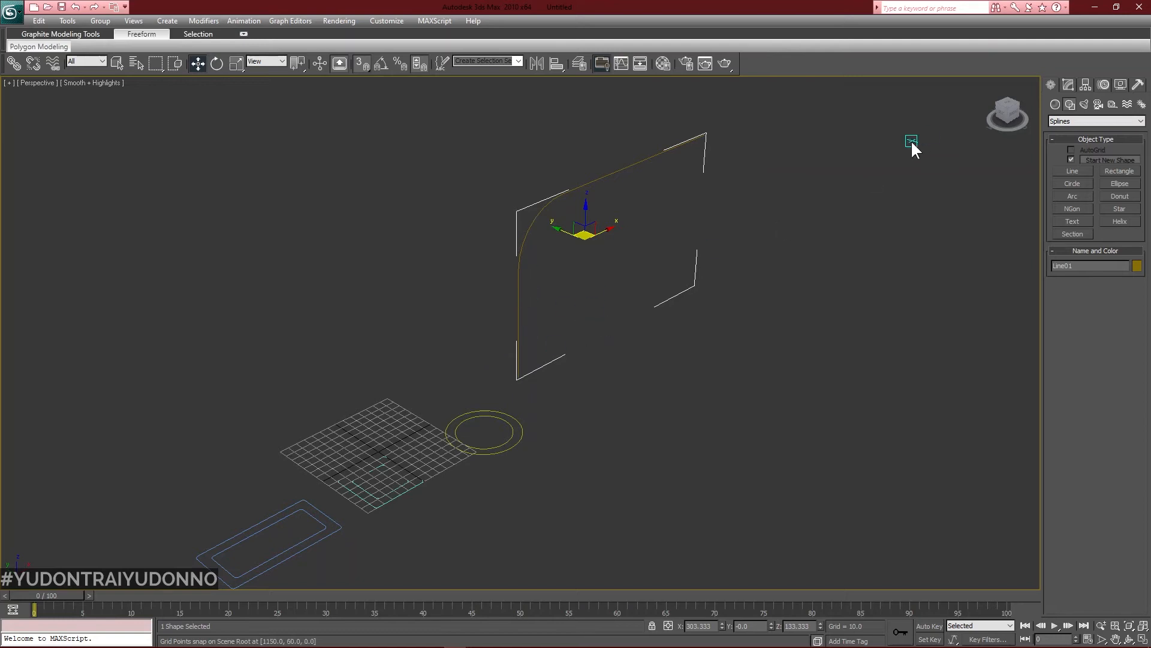
middle_click_drag(660, 318, 598, 290)
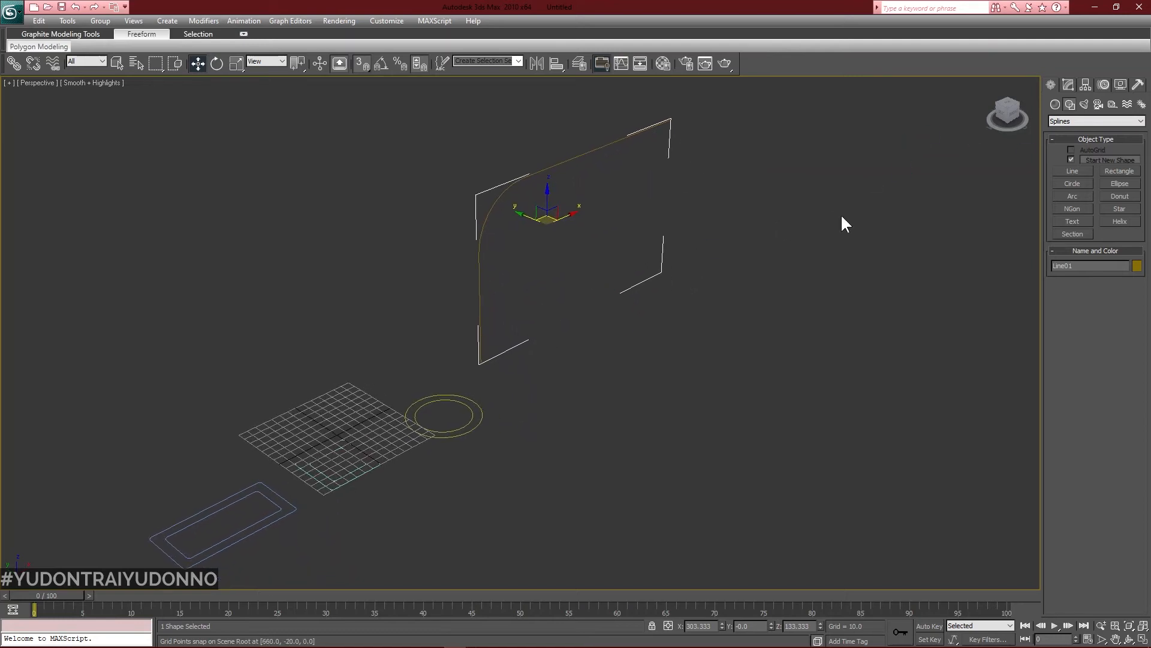
Create a Loft compound object along the filleted path line, using the nested circles as an instanced cross-section shape.
left_click(1054, 104)
left_click(1077, 120)
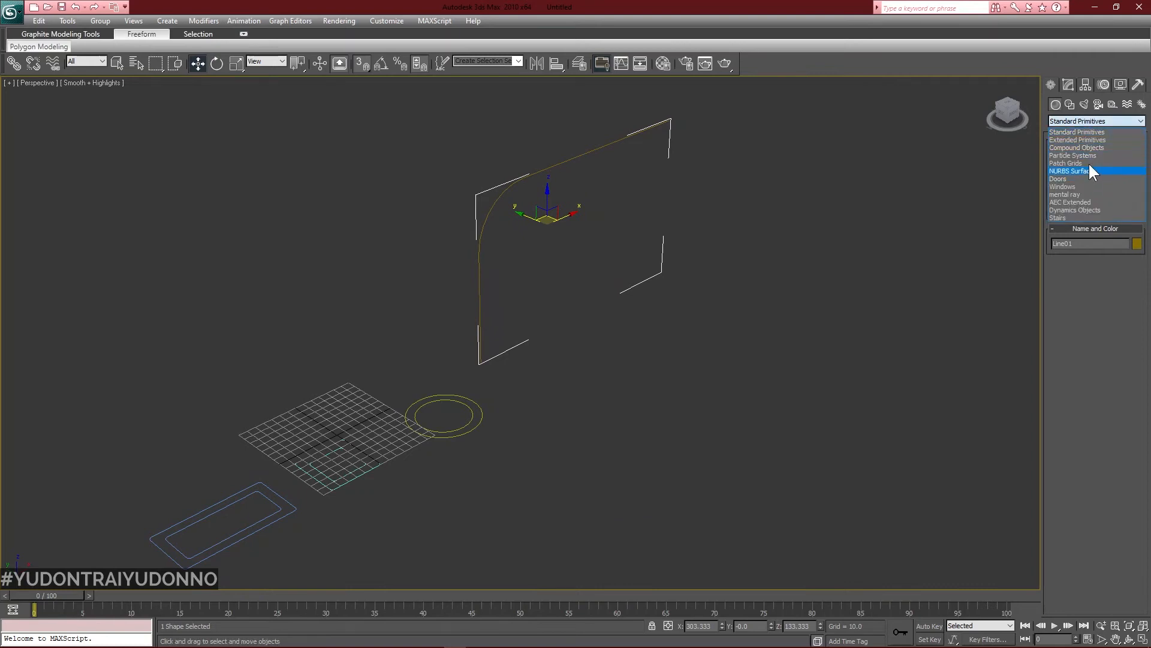
left_click(1092, 147)
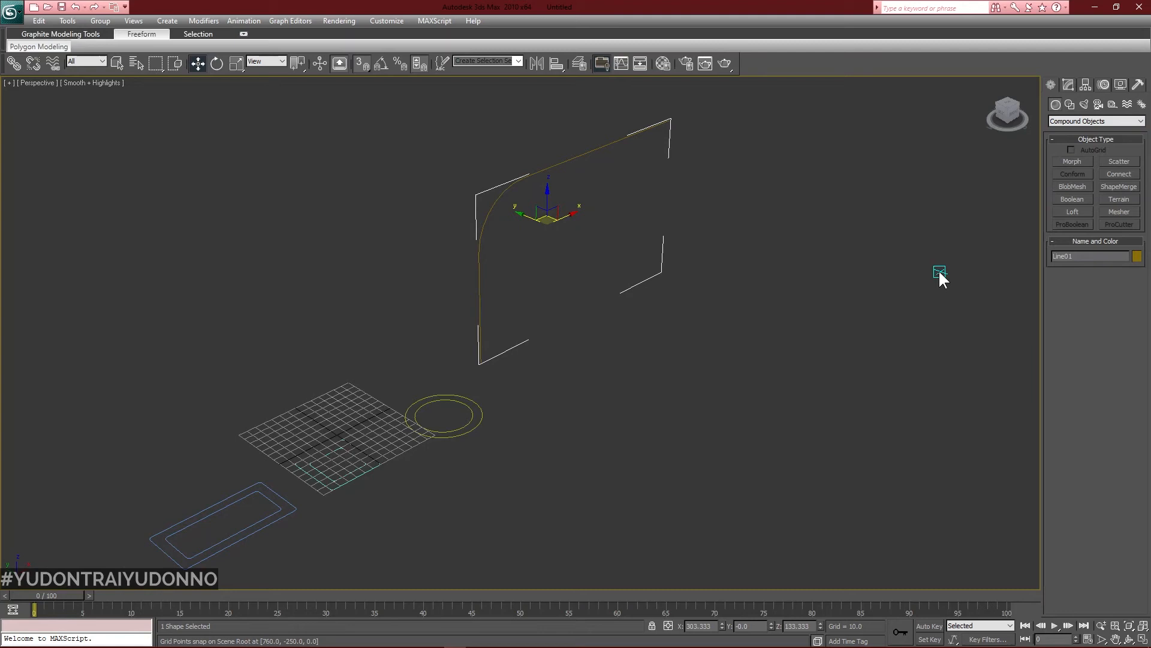
left_click(1074, 208)
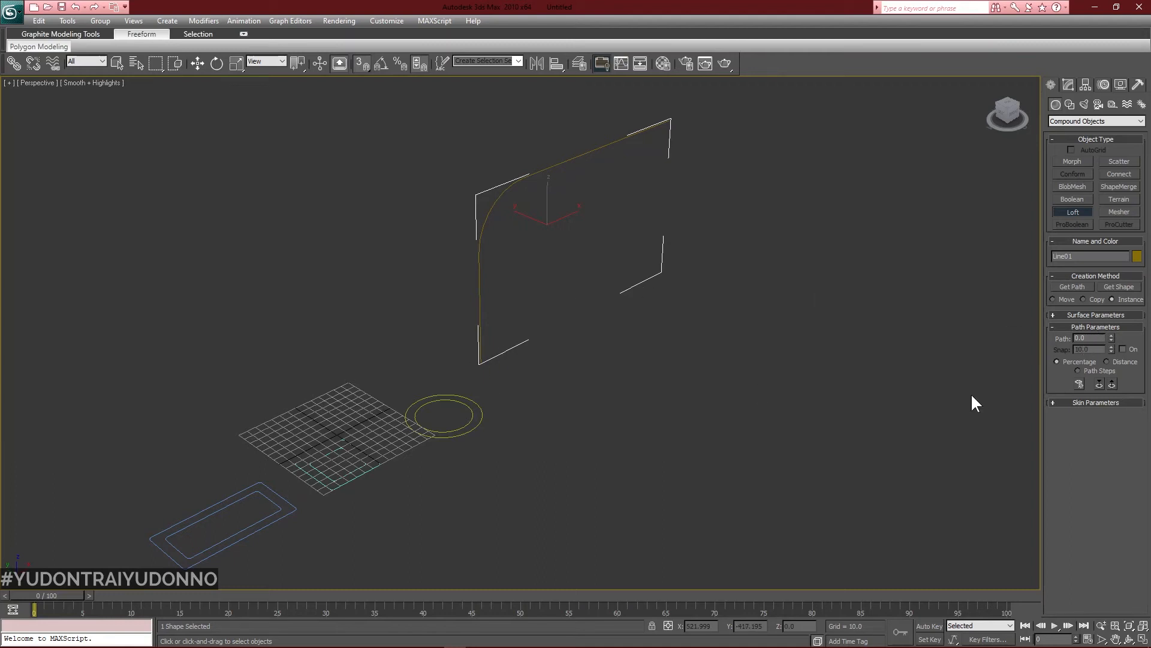
left_click(1133, 287)
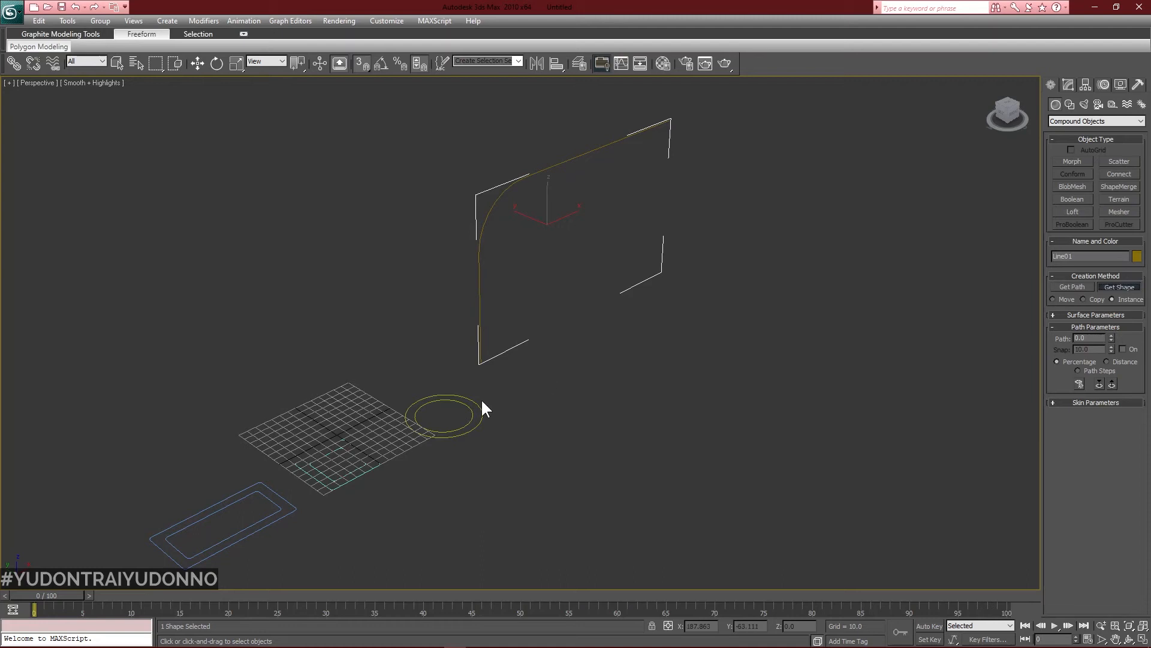
left_click(456, 436)
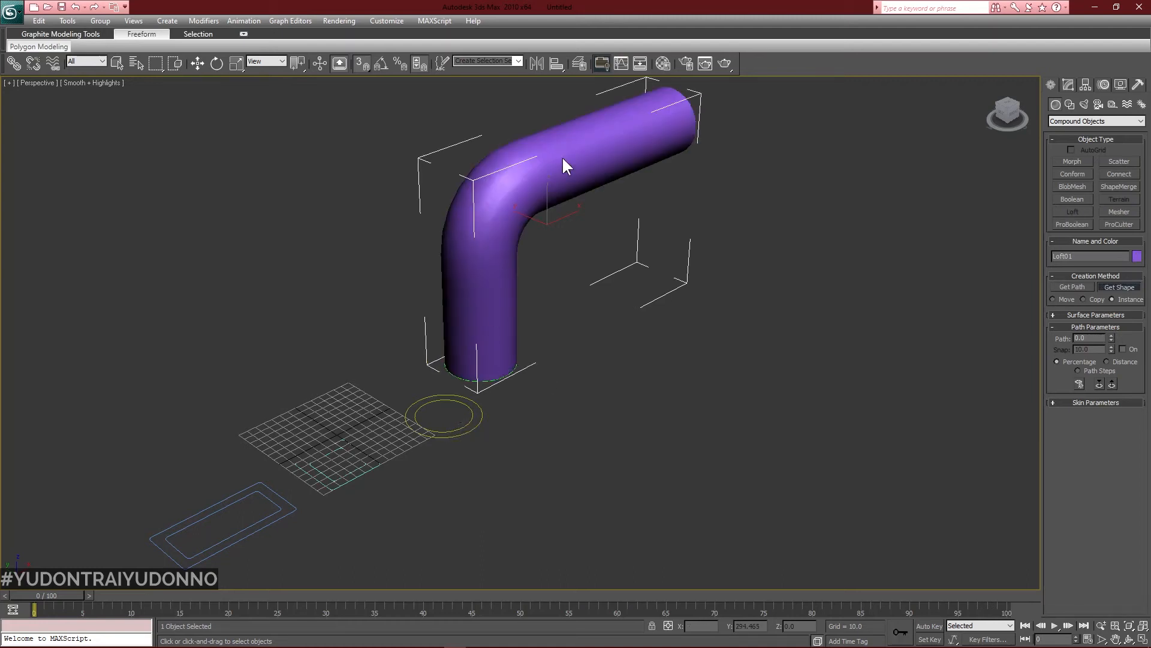
Examine the lofted pipe's bend and hollow open end from several angles in the Perspective view.
left_click(1130, 640)
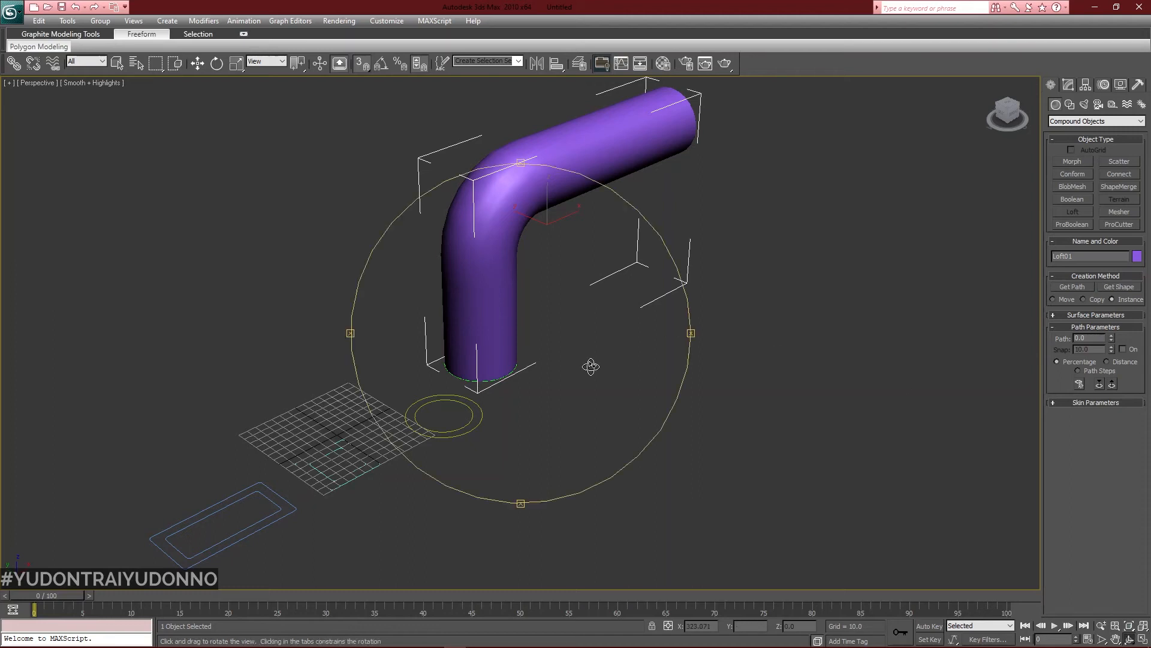
left_click_drag(597, 303, 562, 313)
left_click_drag(444, 313, 599, 308)
key("shift+z")
key("shift+z")
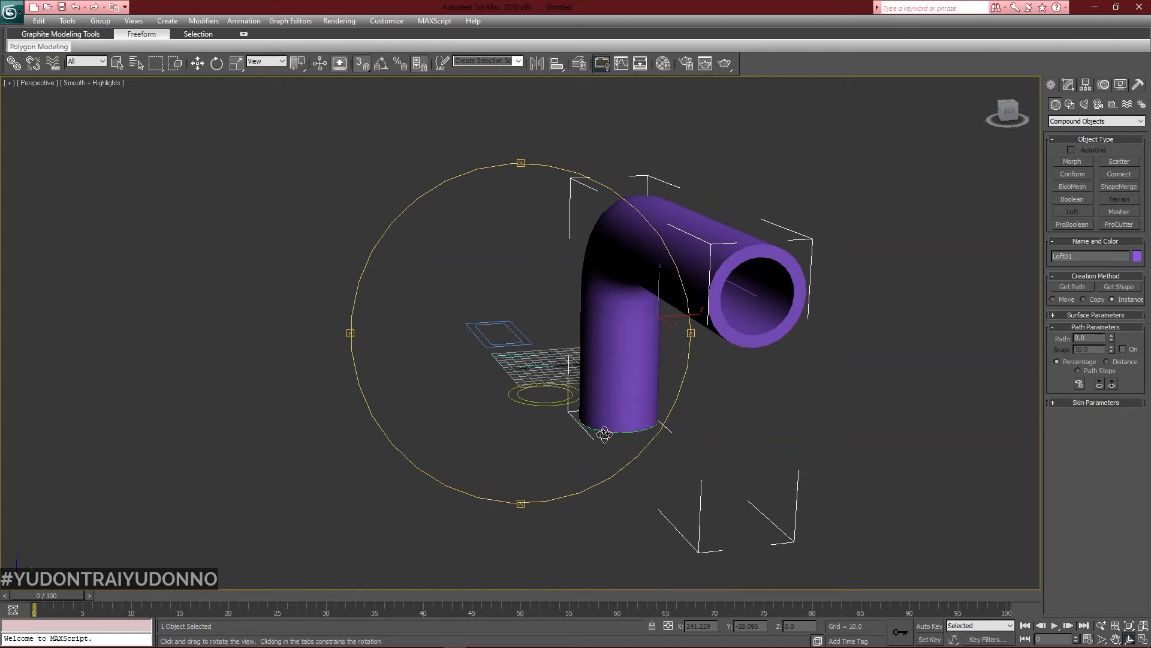
left_click_drag(653, 301, 650, 386)
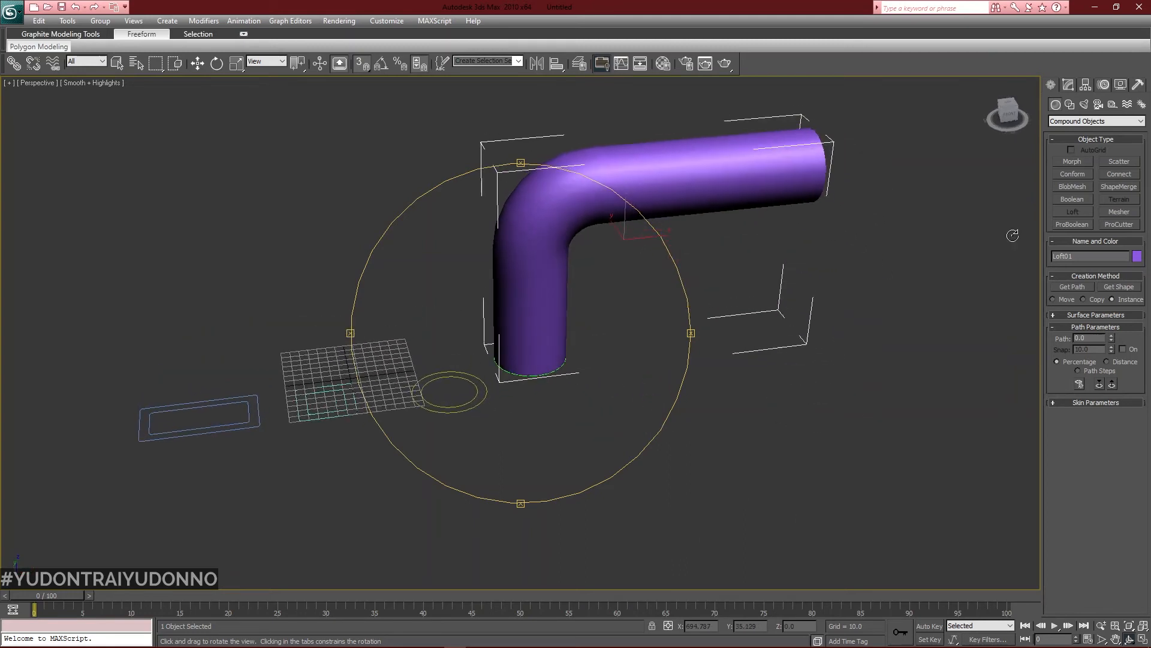
Set the loft's path position to 14.51 percent and insert the nested circles as the cross-section there.
key("alt+w")
left_click(744, 257)
key("alt+w")
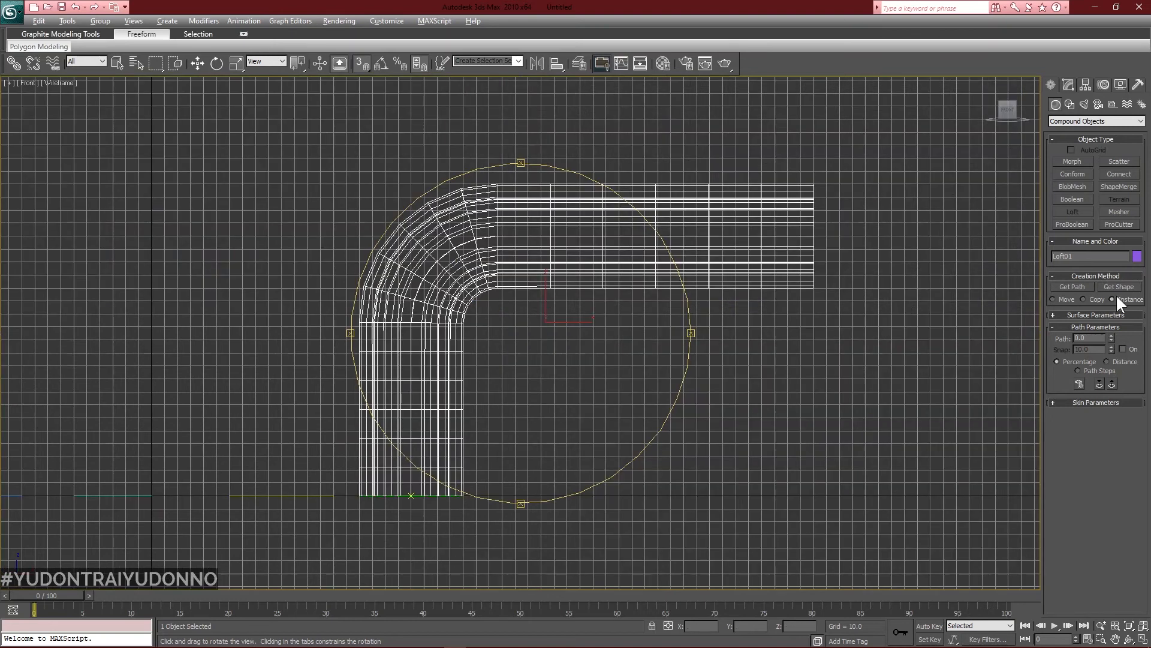
left_click(1069, 84)
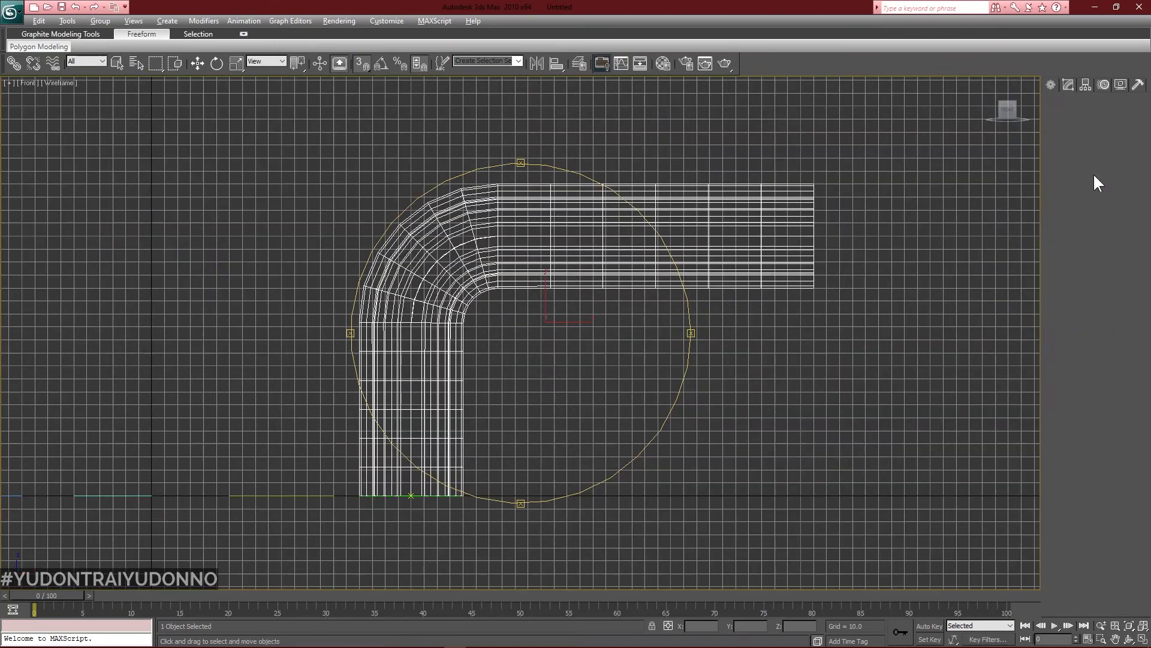
left_click_drag(1110, 301, 1087, 107)
left_click_drag(1079, 607, 1080, 410)
left_click_drag(1070, 287, 1062, 203)
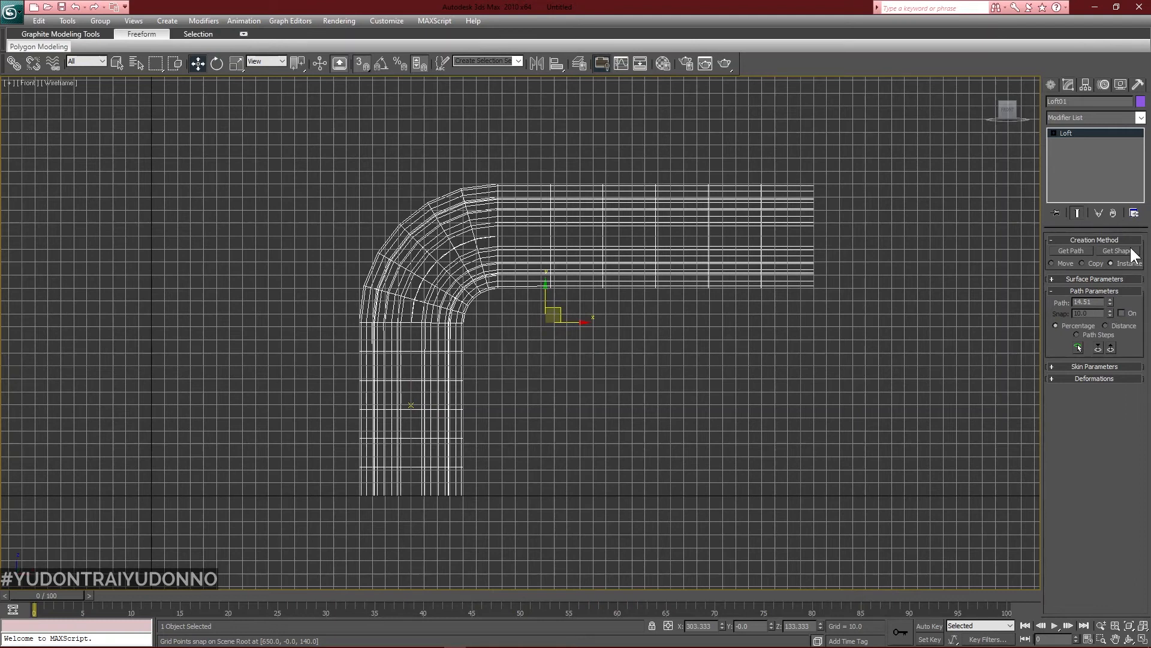
key("alt+w")
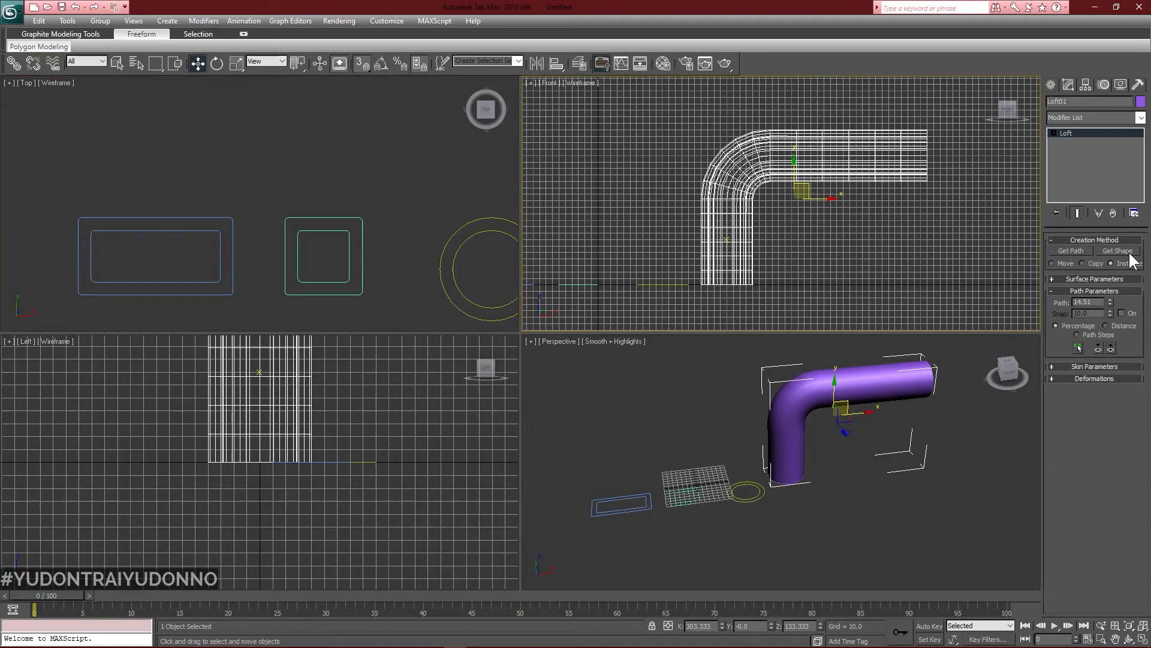
left_click(1119, 251)
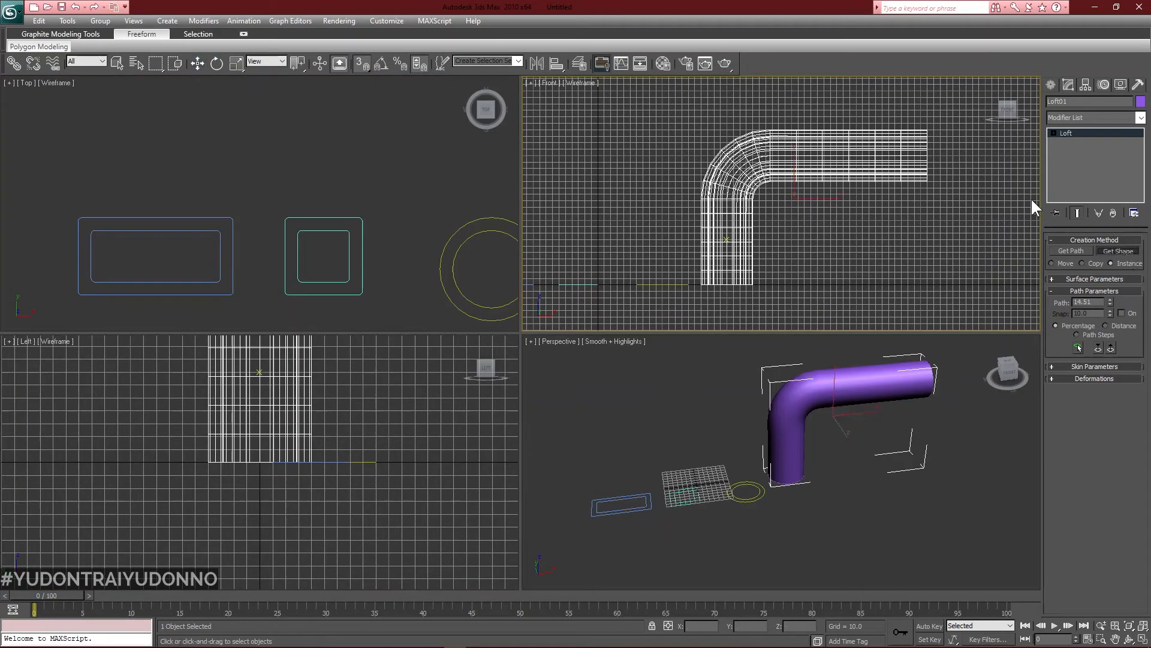
left_click(737, 499)
key("w")
key("alt+w")
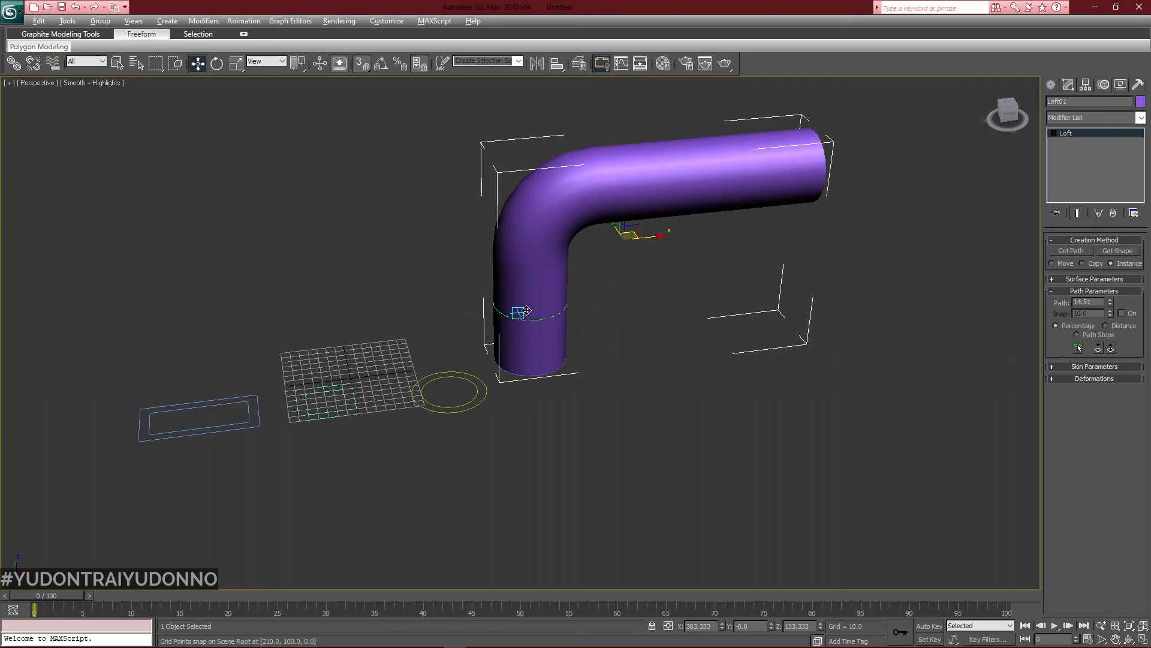
Set the loft's path position to 25.538 percent and insert the nested squares as the cross-section there.
key("alt+w")
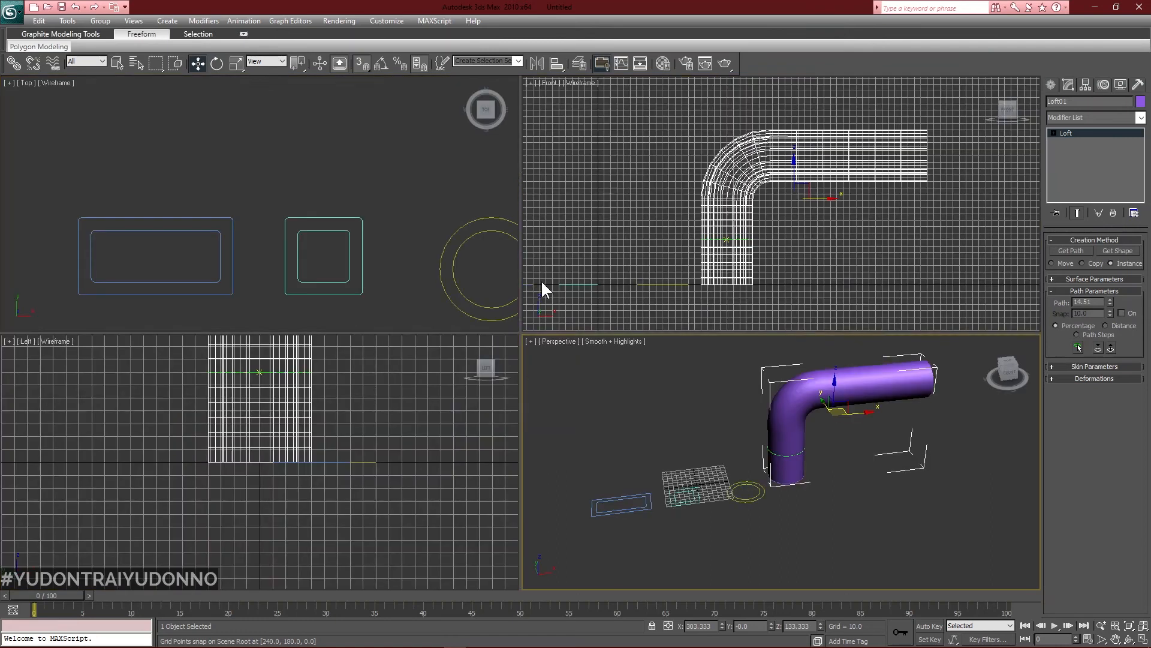
right_click(856, 256)
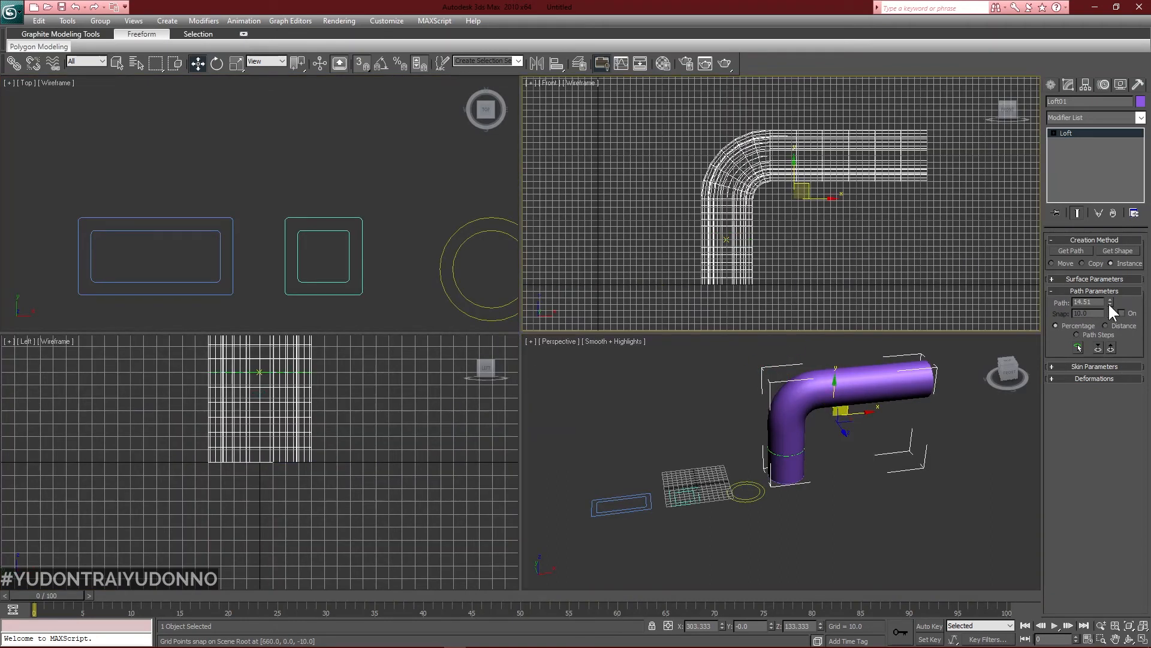
left_click_drag(1108, 302, 1116, 262)
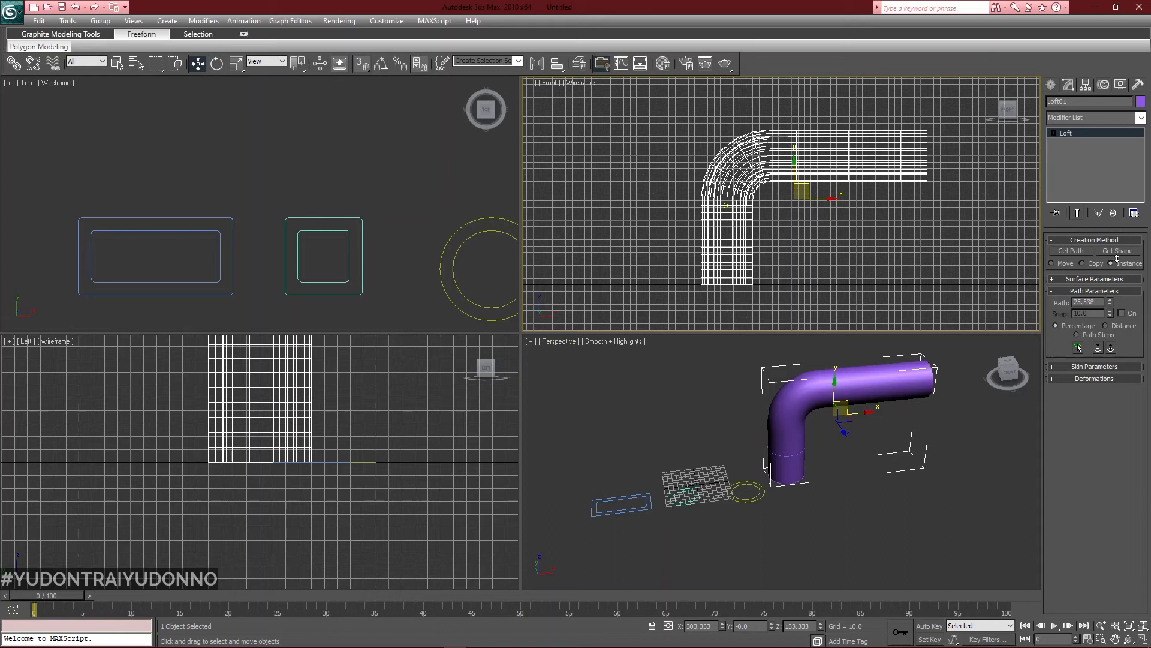
left_click(1131, 251)
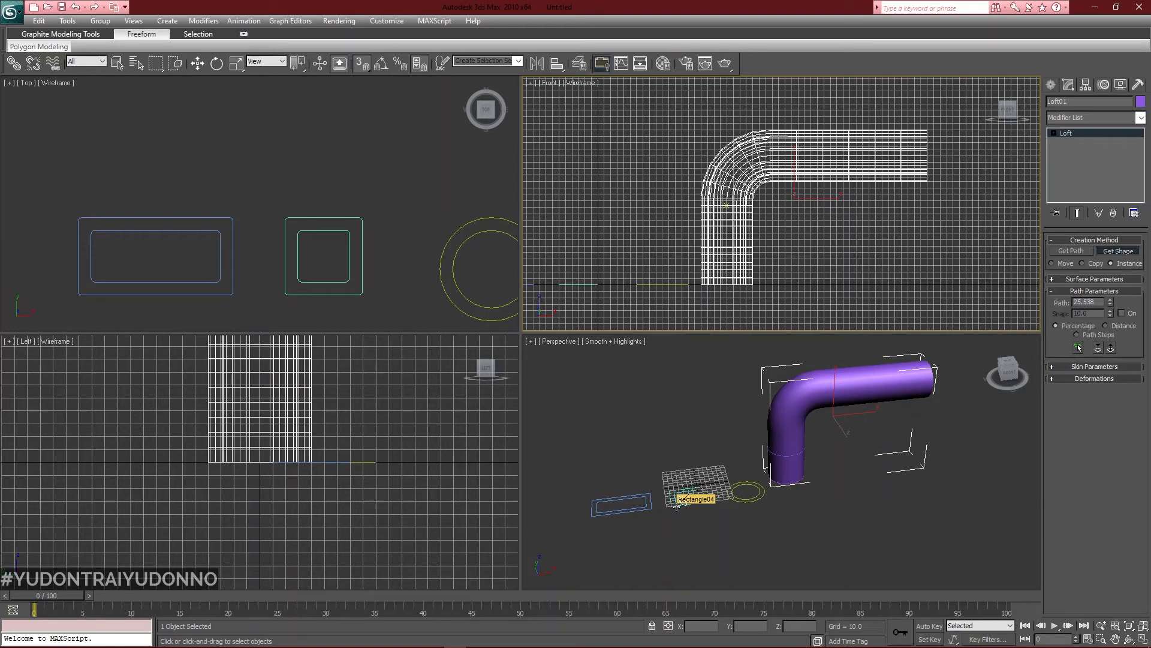
left_click(677, 507)
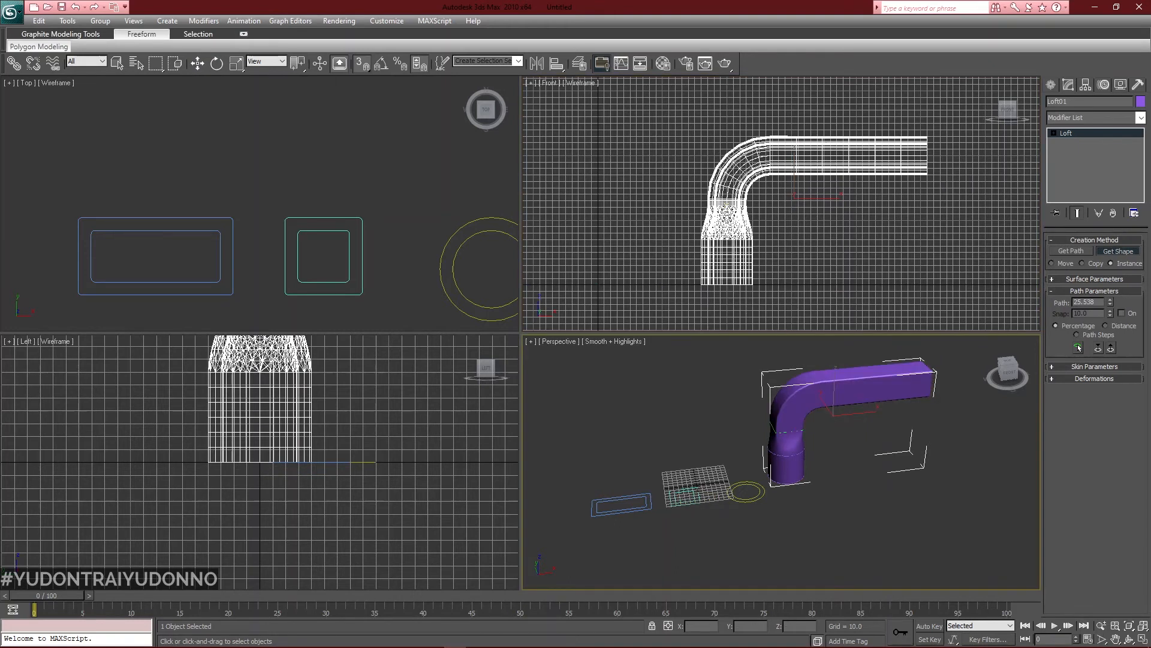
Inspect the pipe's transition from round to square profile up close and from other angles in the Perspective view.
left_click(1129, 625)
left_click_drag(749, 446, 660, 444)
key("alt+z")
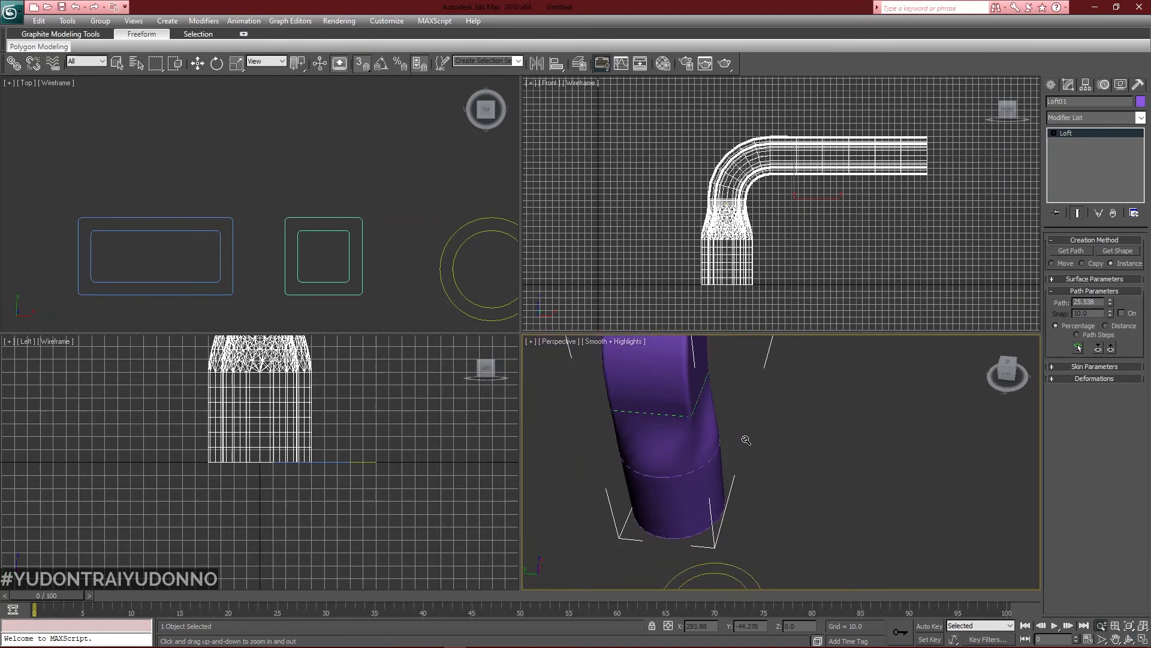
left_click(1129, 639)
left_click_drag(758, 465, 774, 510)
key("alt+z")
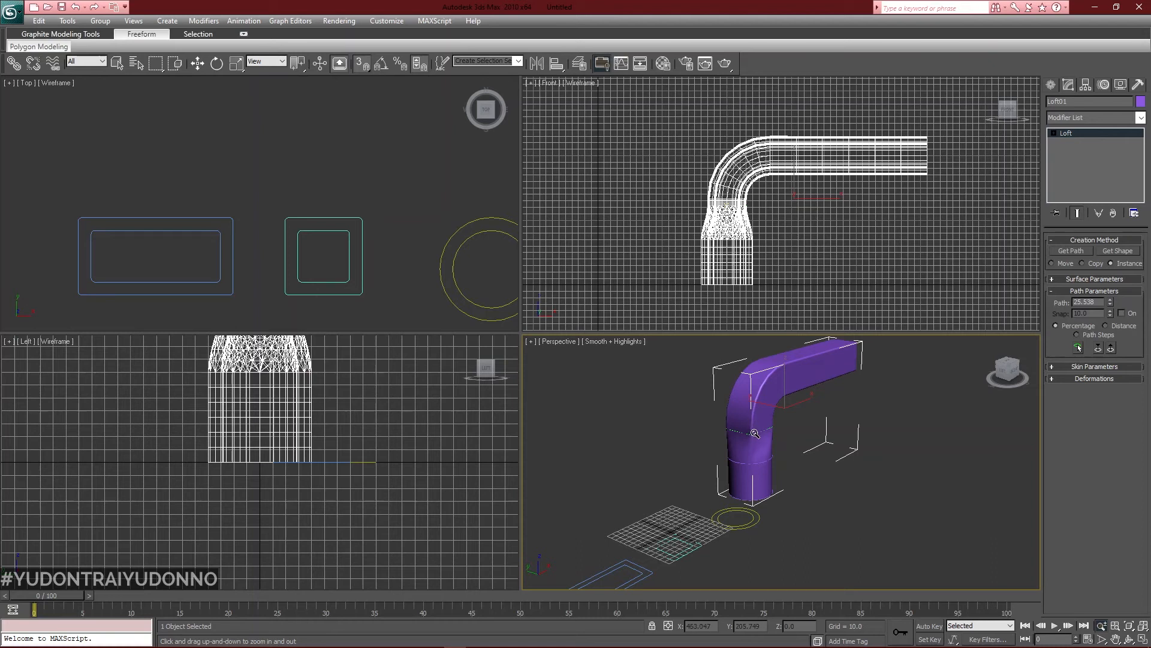
key("alt+w")
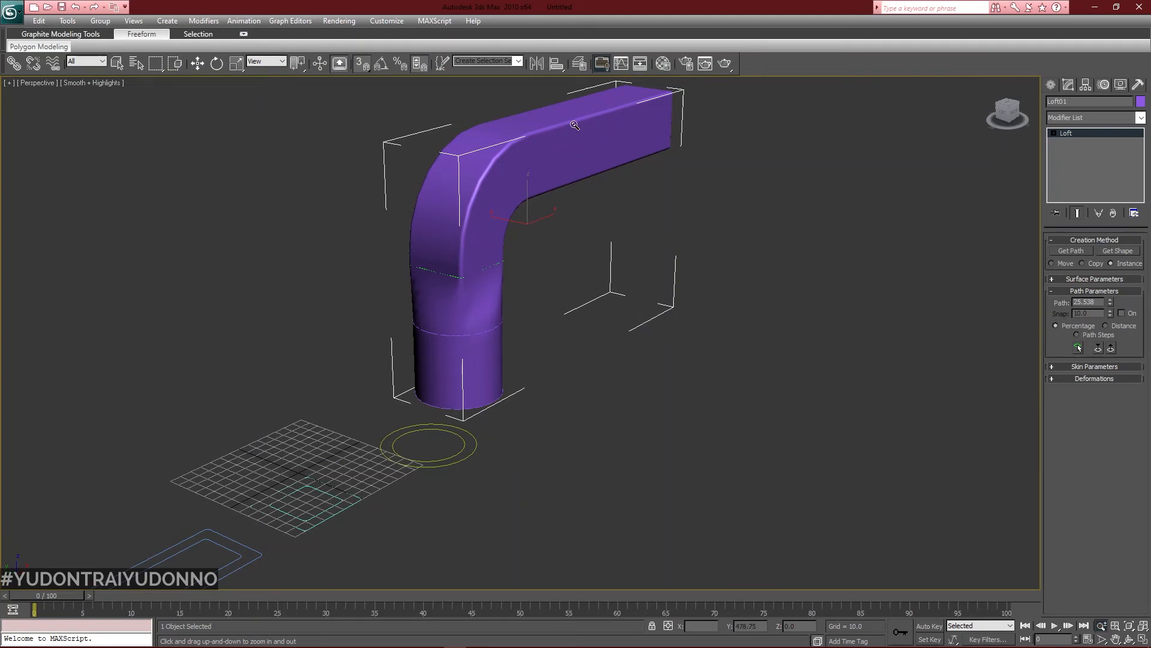
Set the loft's path position to 56.785 percent, past the bend, and insert the nested squares there again.
key("alt+w")
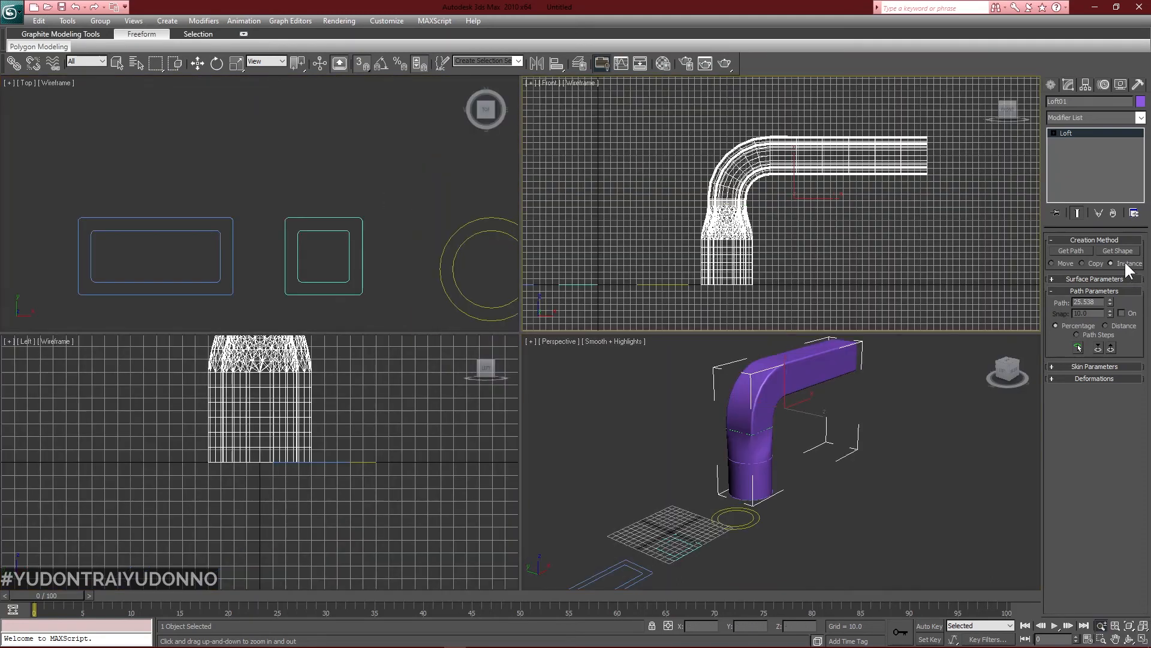
left_click_drag(1109, 300, 1123, 240)
left_click_drag(1111, 302, 1112, 298)
left_click_drag(1112, 298, 1112, 308)
left_click(1107, 252)
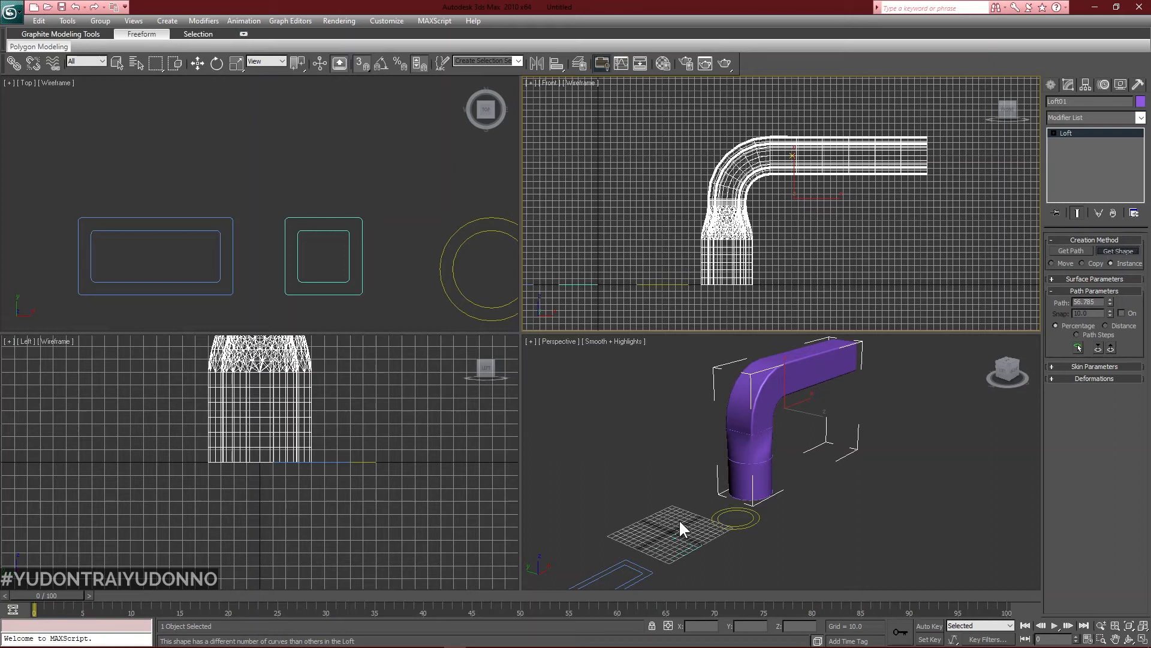
left_click(361, 292)
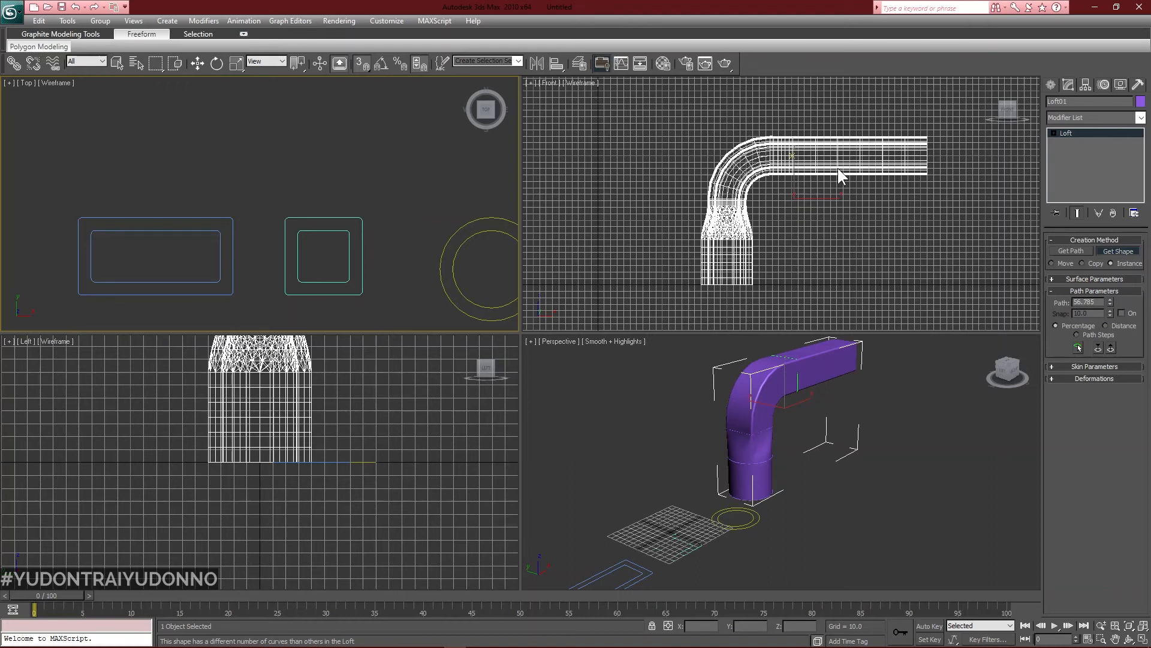
Set the loft's path position to 85.746 percent and insert the nested rectangles as the cross-section there.
left_click_drag(1110, 301, 1111, 290)
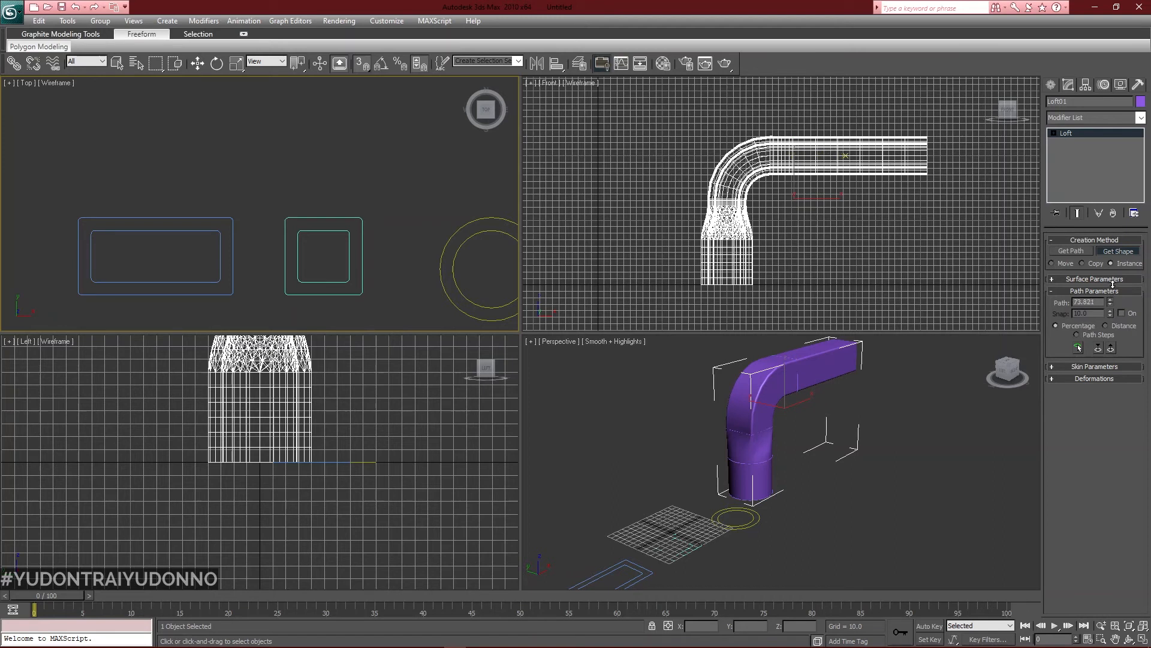
left_click_drag(1117, 276, 1117, 273)
left_click(221, 294)
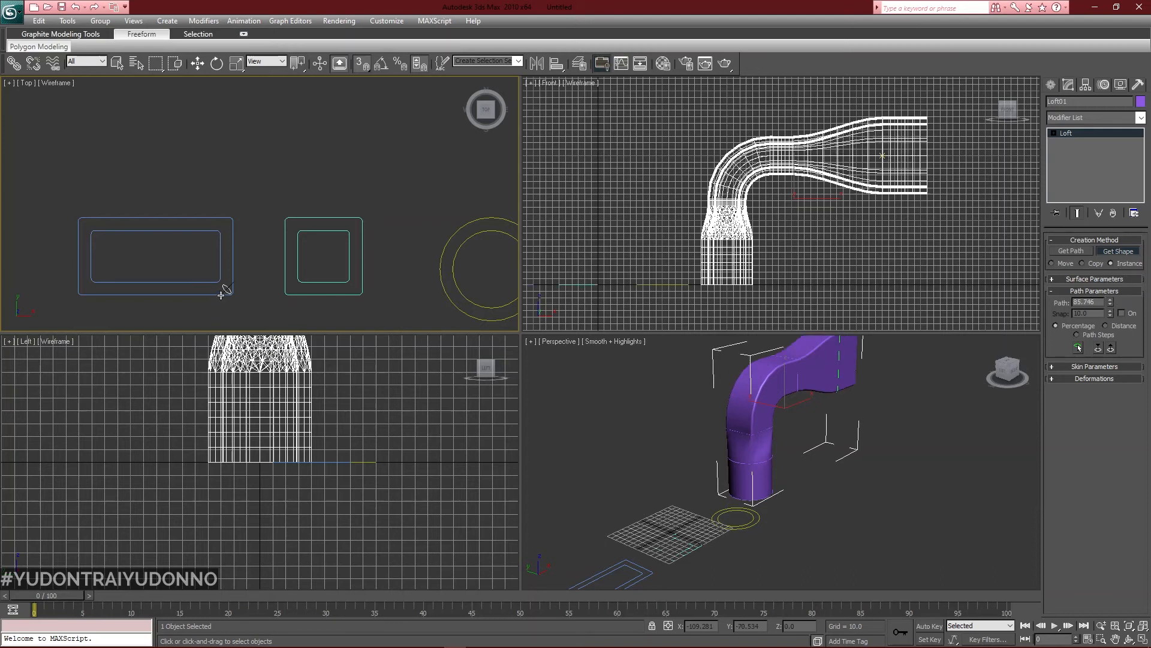
Examine the orientation and hollow opening of the loft's rectangular end from several angles in the Perspective view.
left_click(1128, 639)
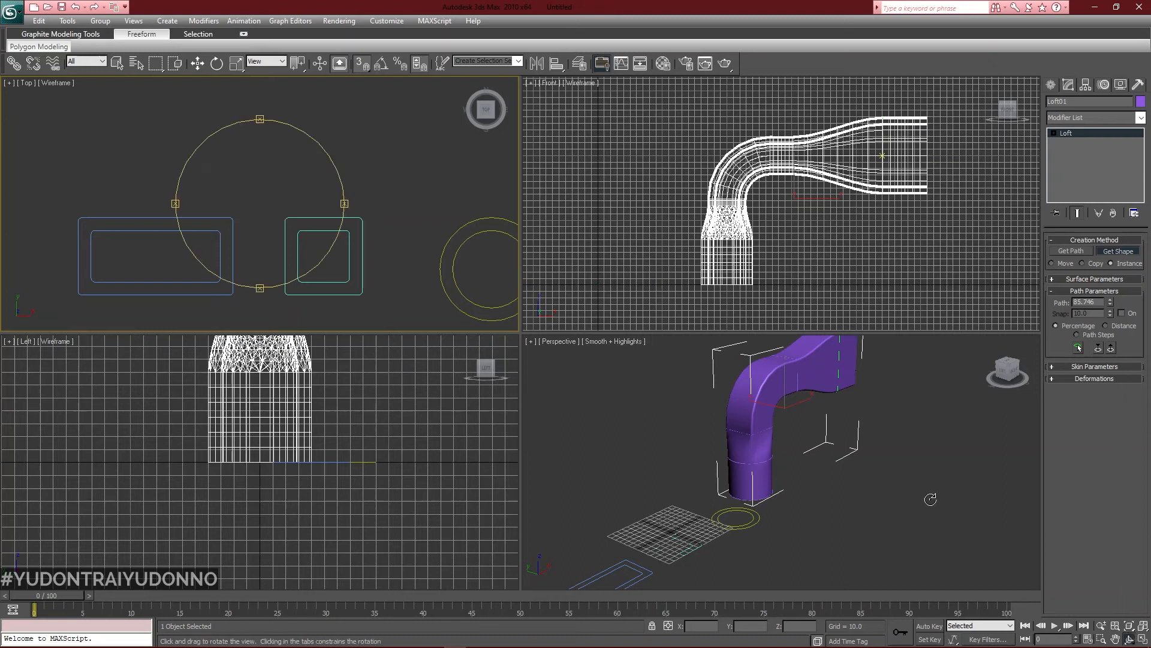
left_click(778, 404)
middle_click_drag(801, 412, 764, 454)
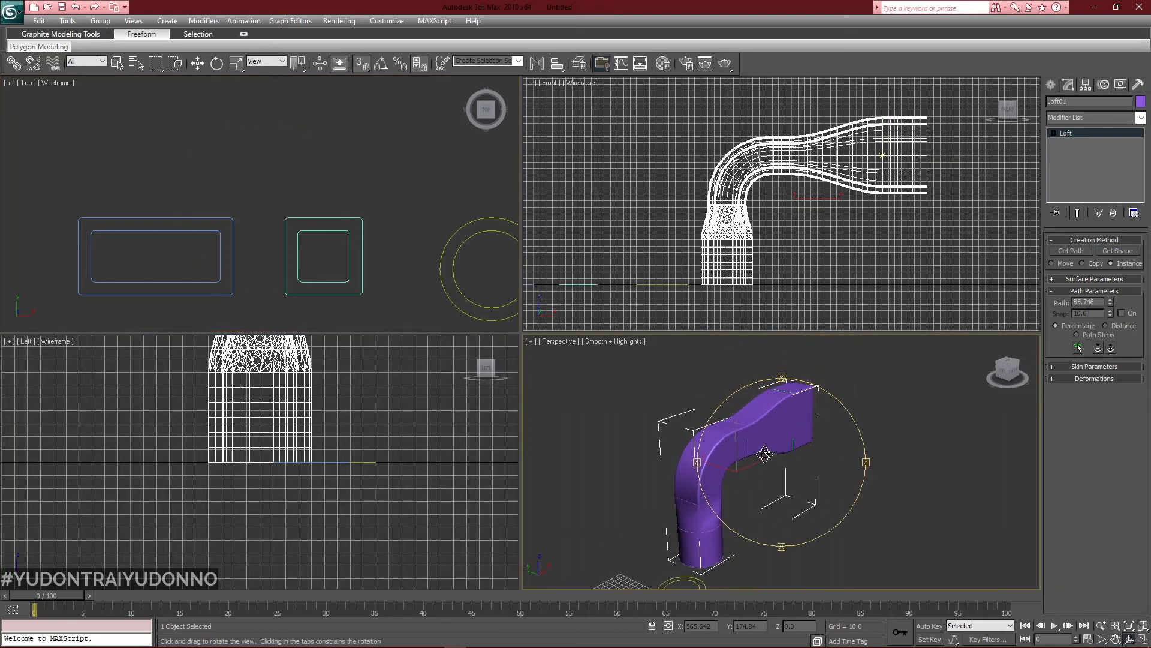
left_click_drag(786, 457, 724, 466)
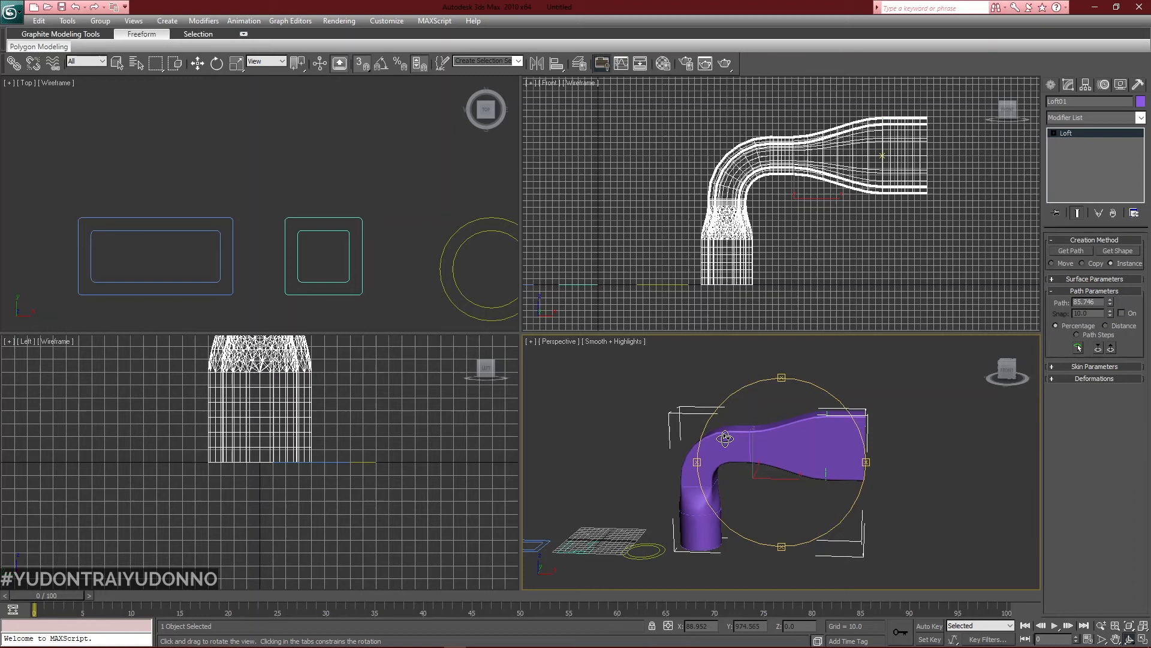
left_click_drag(817, 452, 793, 452)
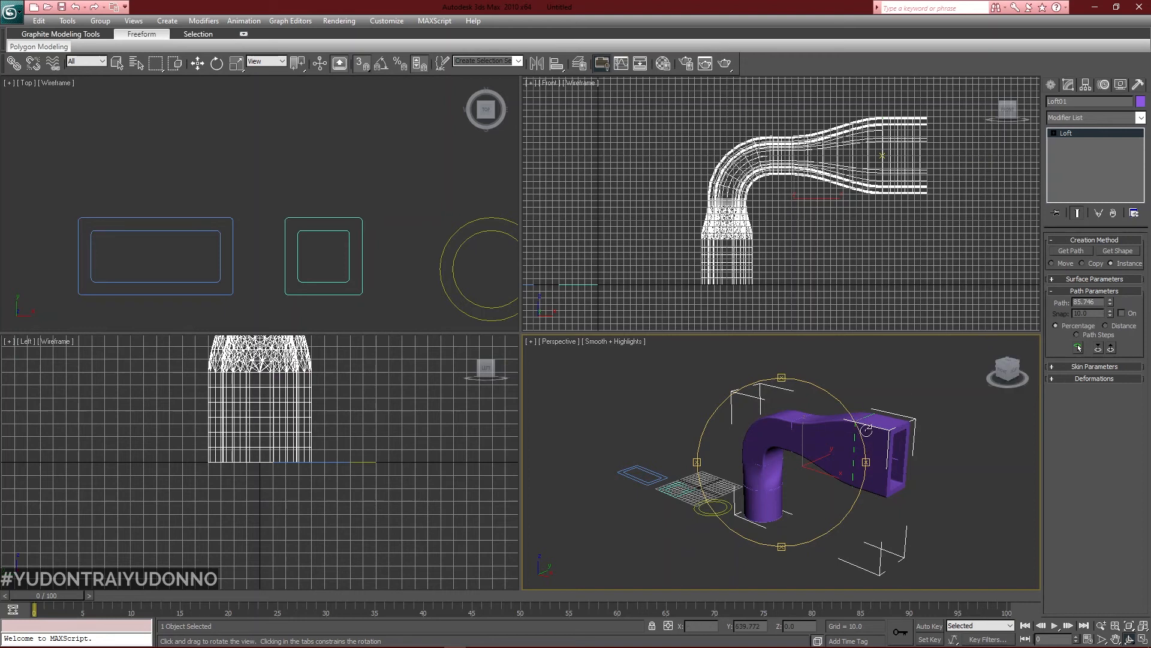
left_click_drag(776, 490, 792, 487)
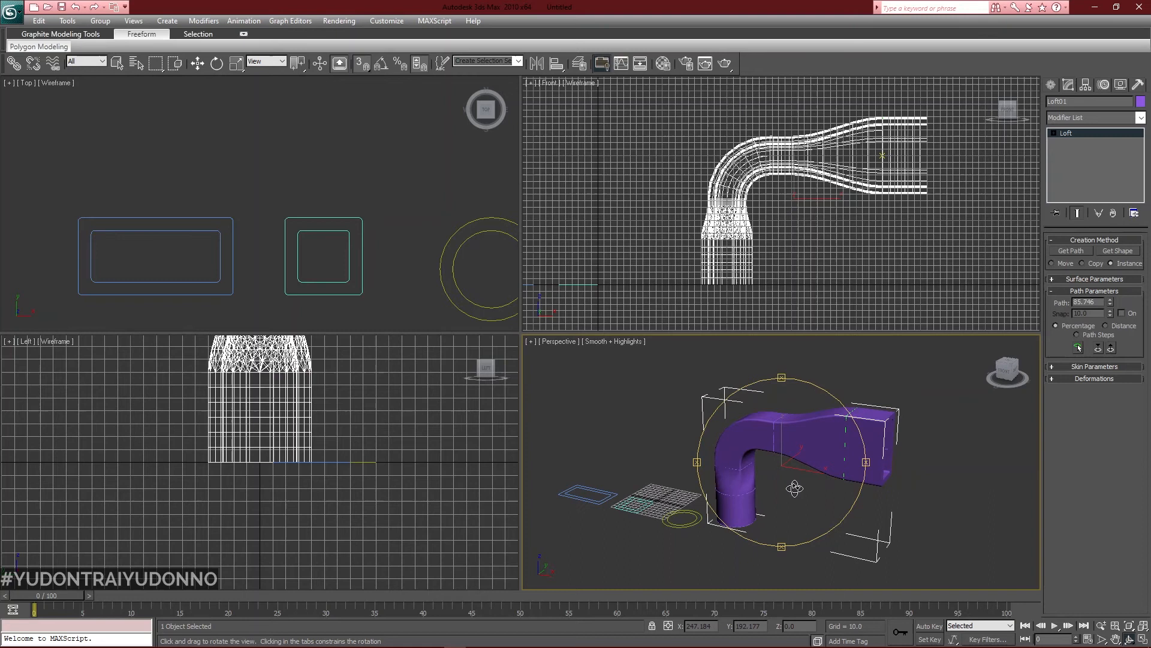
Rotate both splines of the nested rectangles 90 degrees in the Top view, using angle snap.
right_click(251, 243)
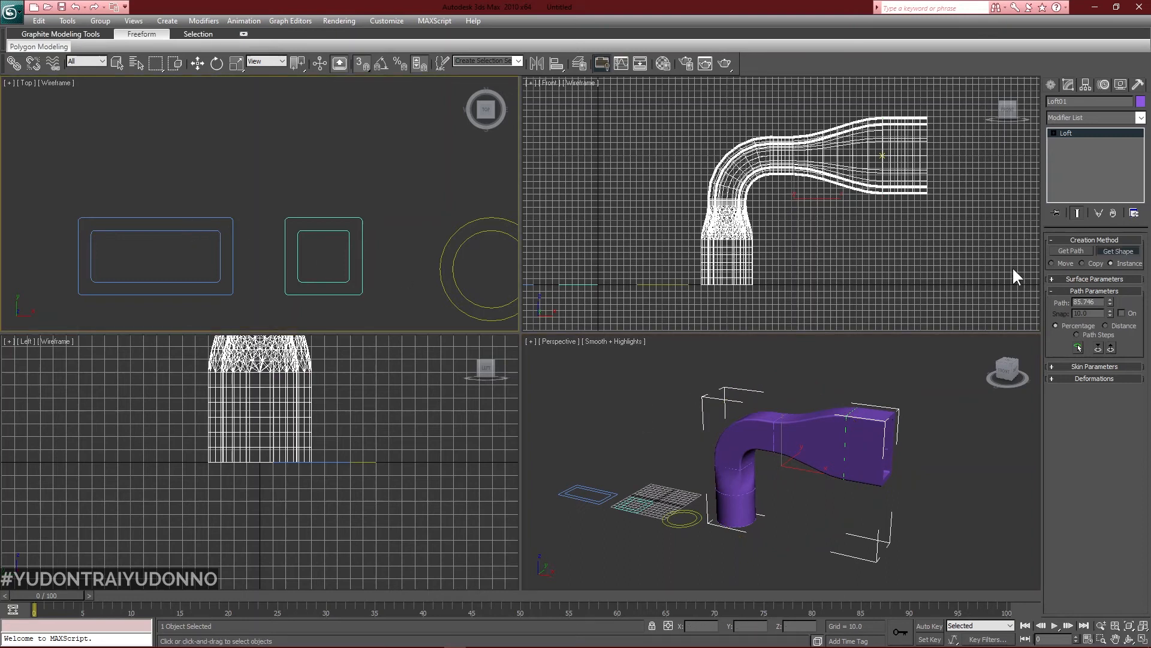
key("w")
middle_click_drag(334, 244, 367, 192)
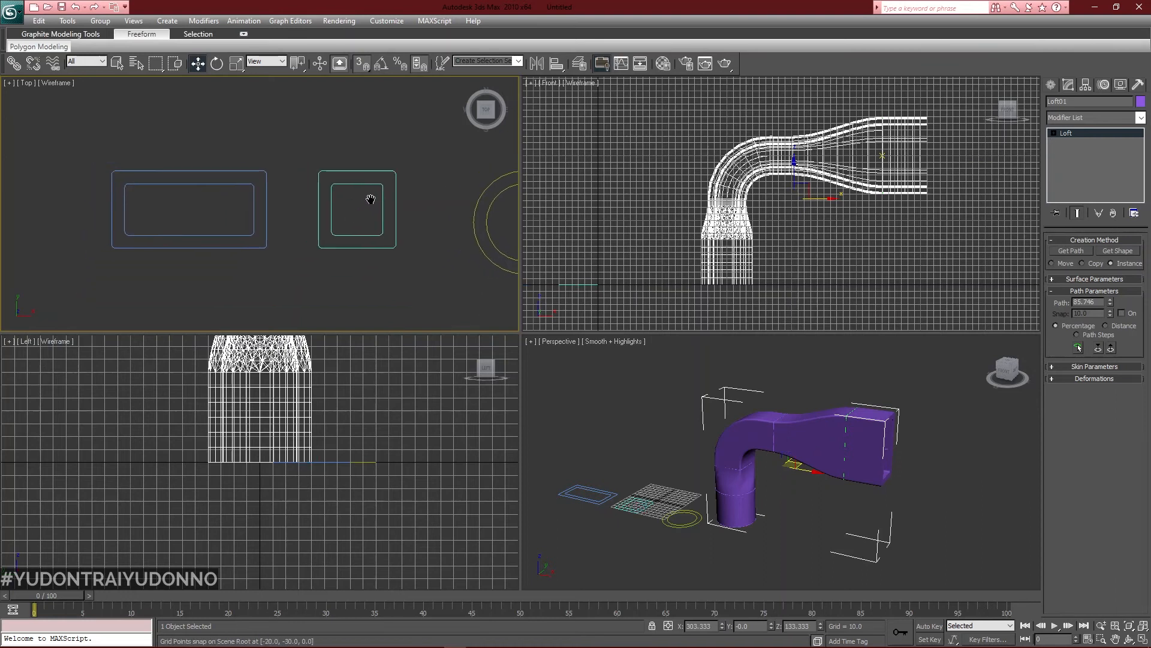
left_click(198, 247)
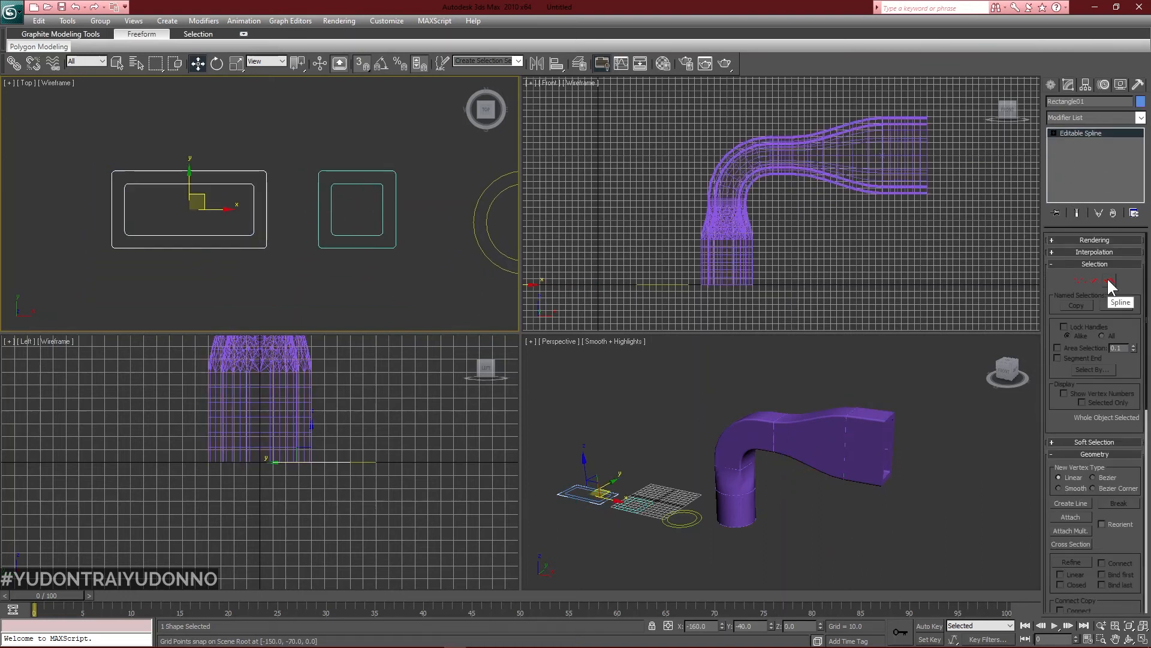
left_click(1109, 280)
left_click_drag(84, 158, 294, 286)
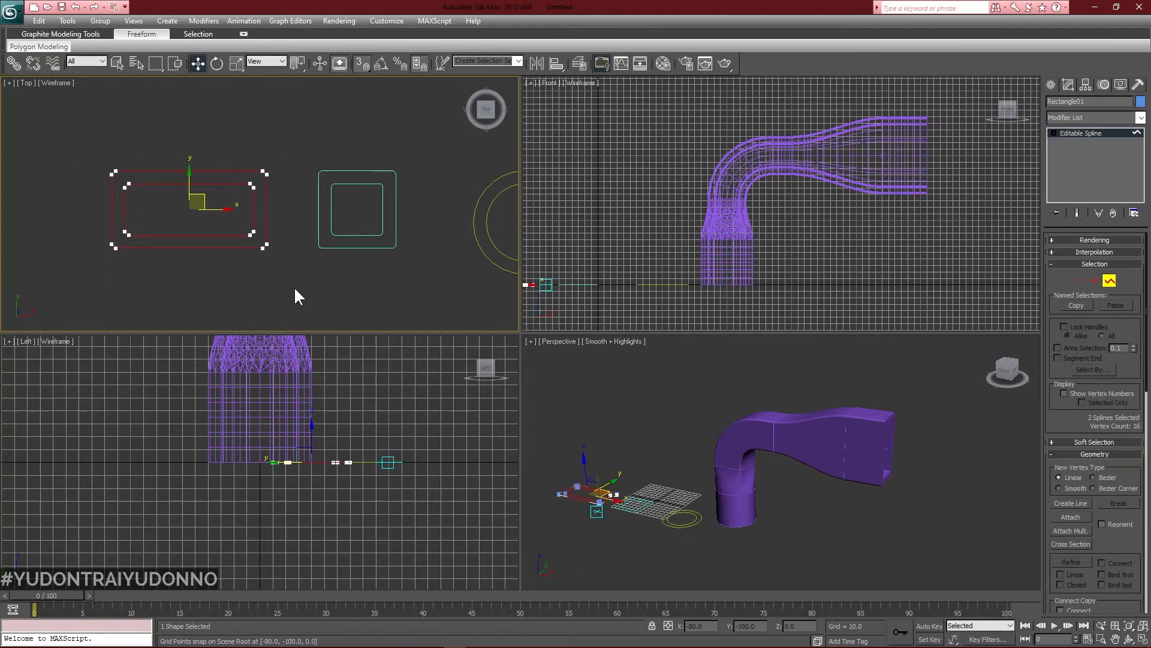
key("e")
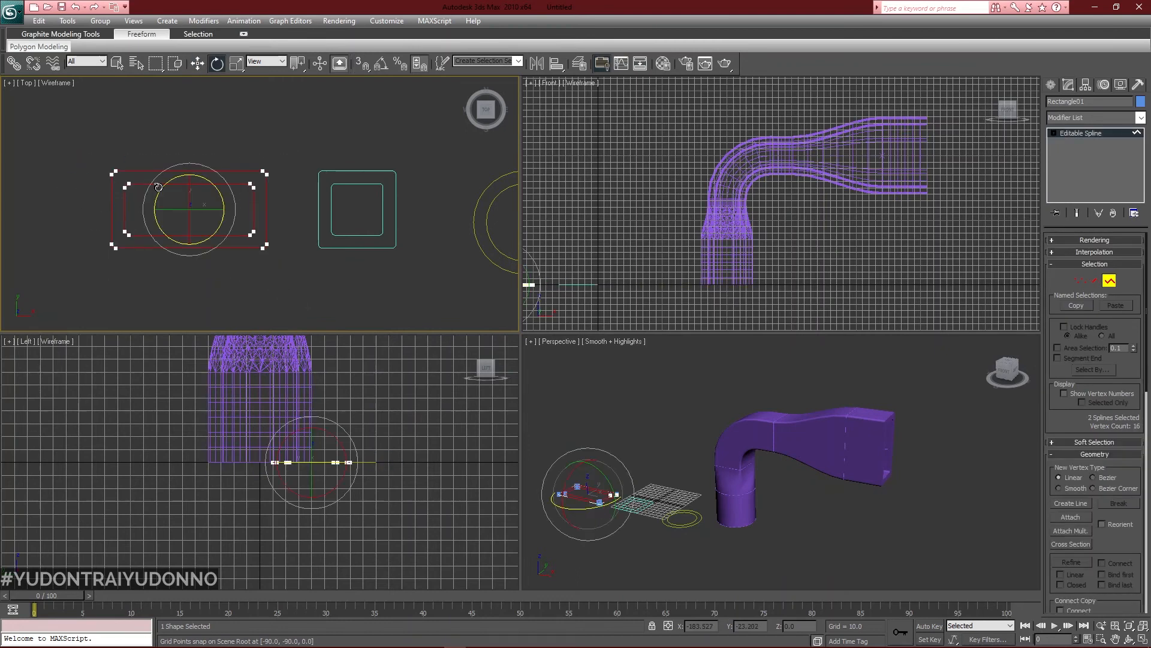
key("a")
left_click_drag(157, 190, 154, 205)
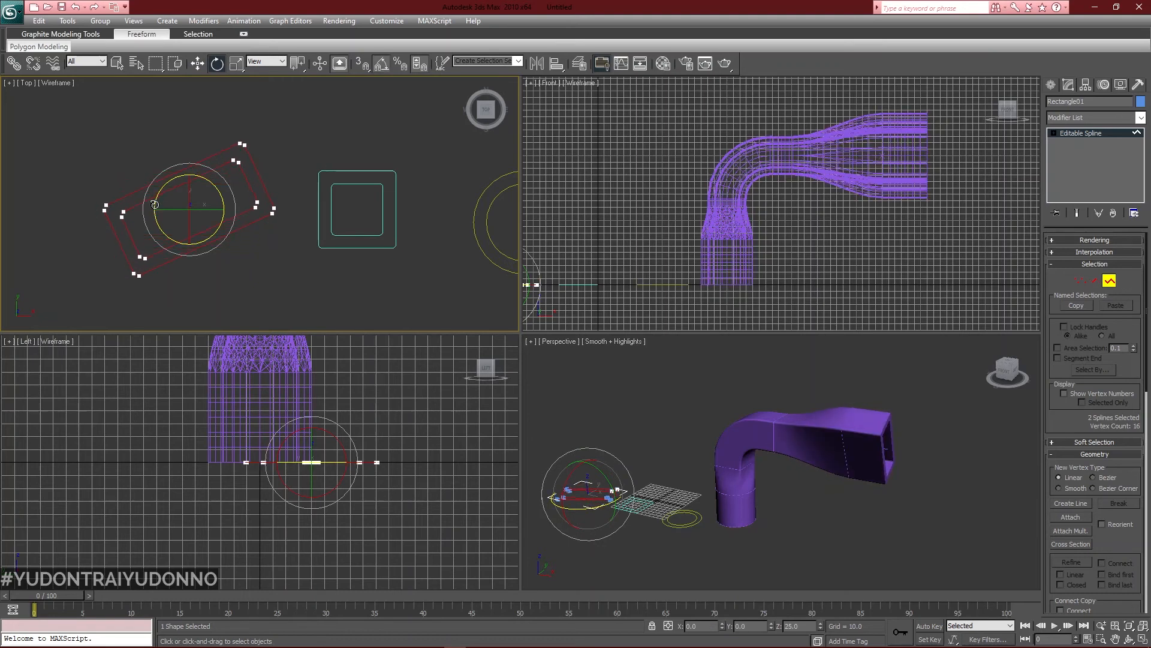
mouse_move(155, 205)
left_mouse_down()
mouse_move(143, 247)
mouse_move(150, 201)
left_mouse_up()
left_click_drag(151, 183, 162, 133)
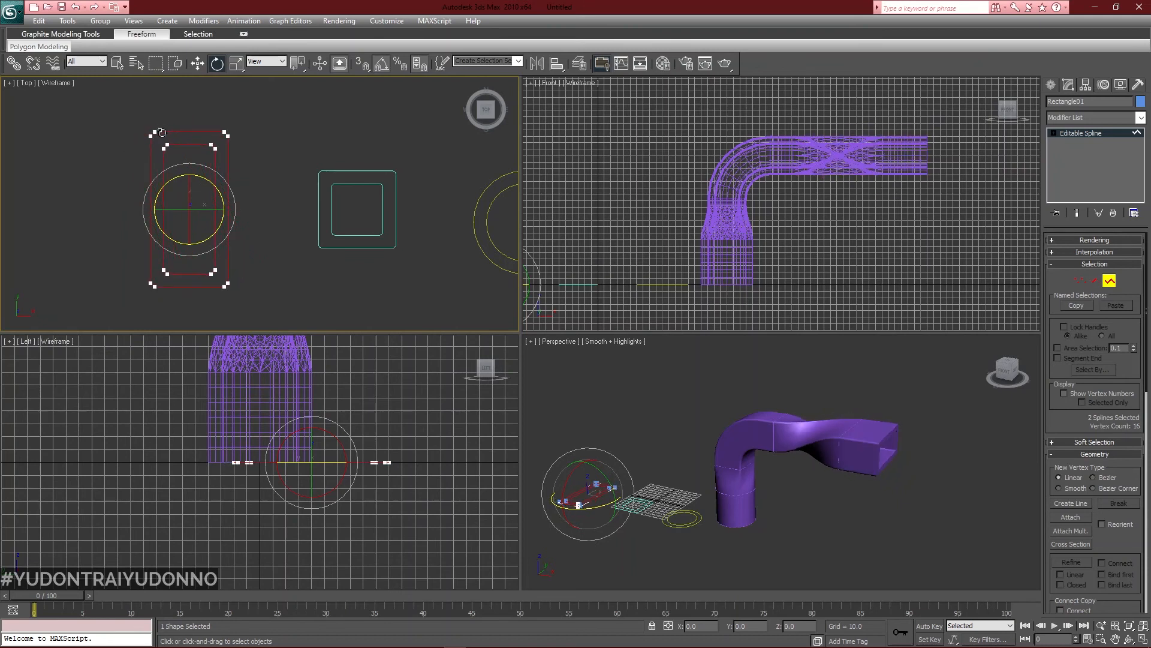
left_click(1108, 280)
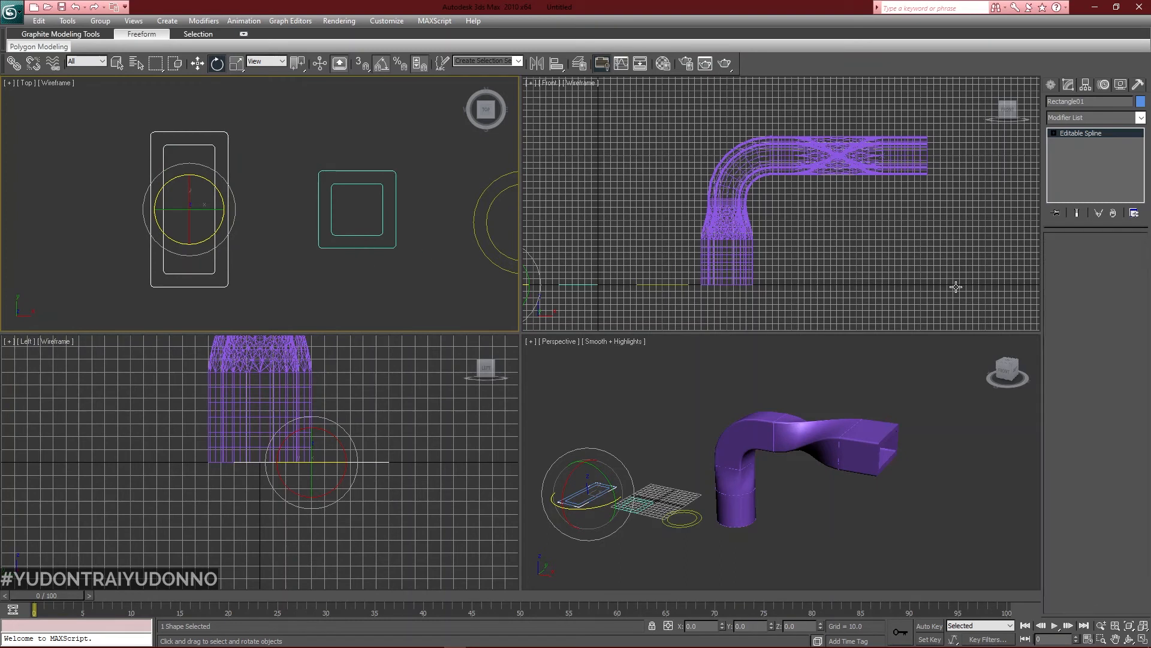
Rotate both splines of the nested squares by -90 degrees in the Top view and leave spline editing.
left_click(319, 204)
left_click(1109, 279)
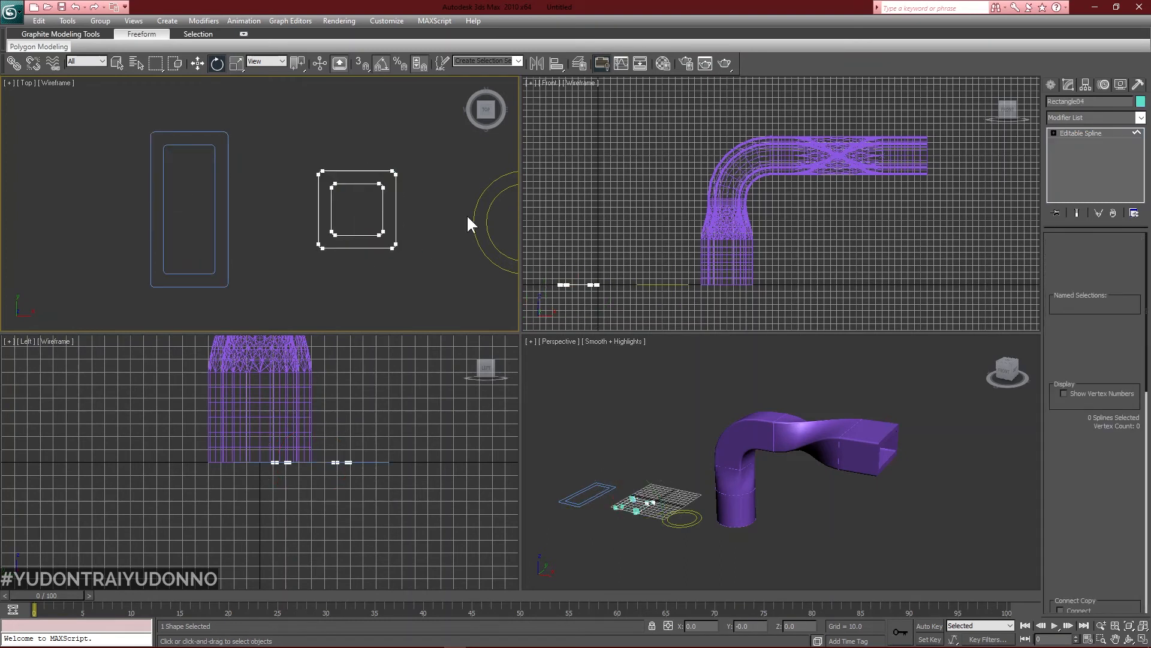
left_click_drag(275, 143, 440, 270)
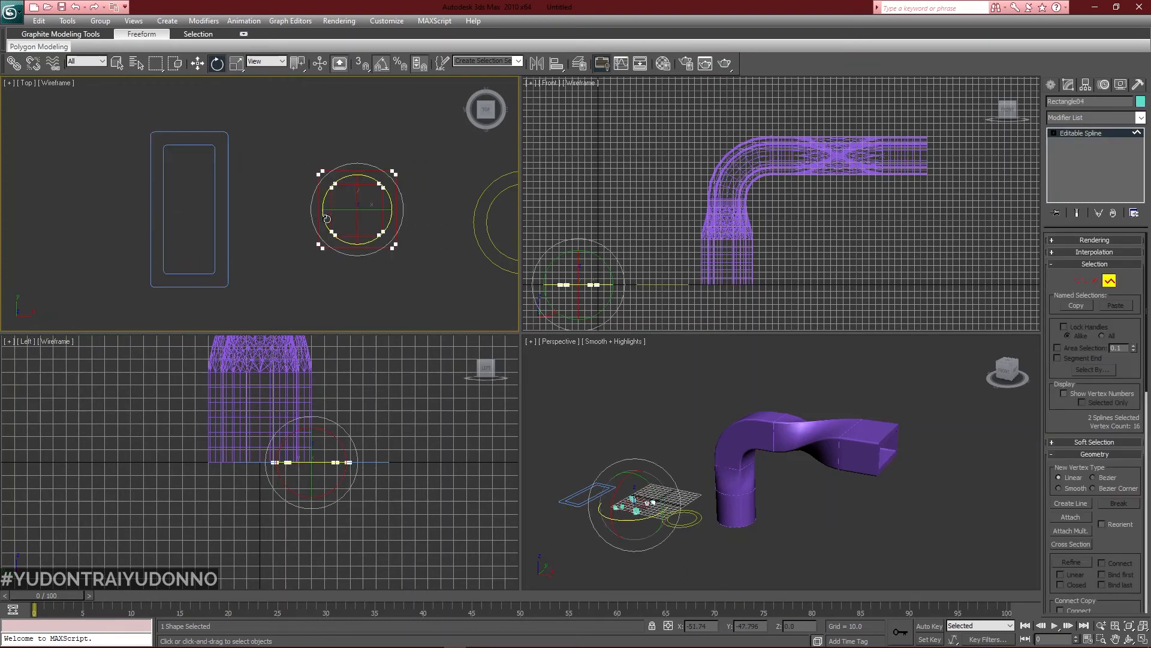
left_click_drag(325, 219, 335, 156)
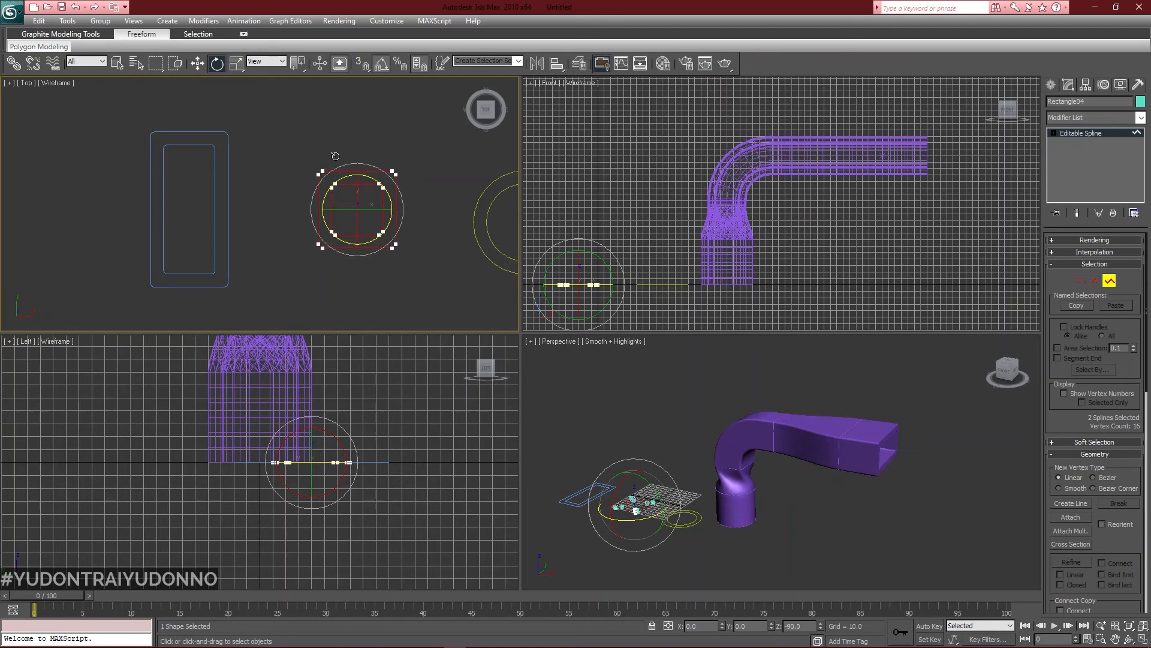
left_click_drag(335, 156, 336, 161)
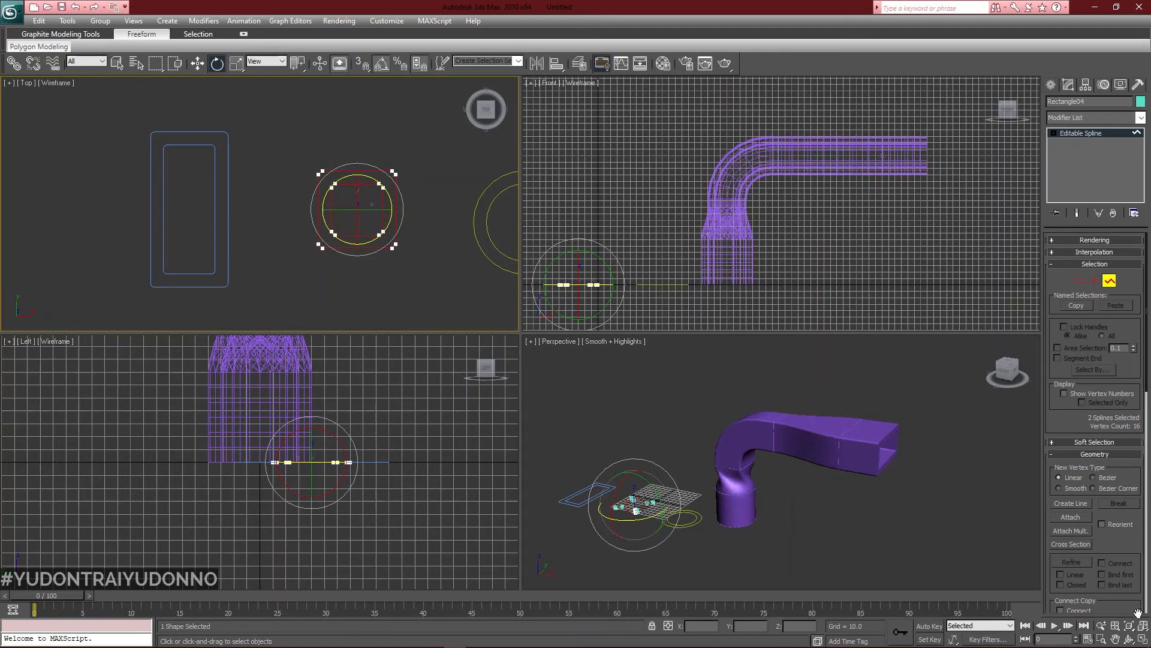
left_click(1129, 638)
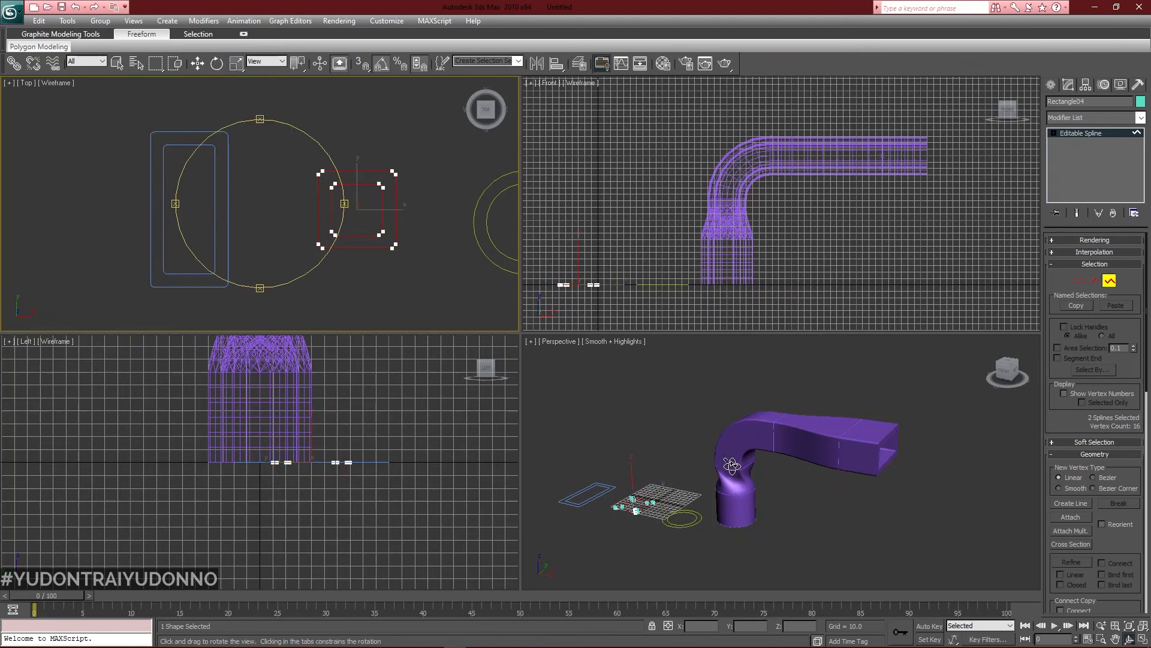
left_click_drag(799, 439, 874, 424)
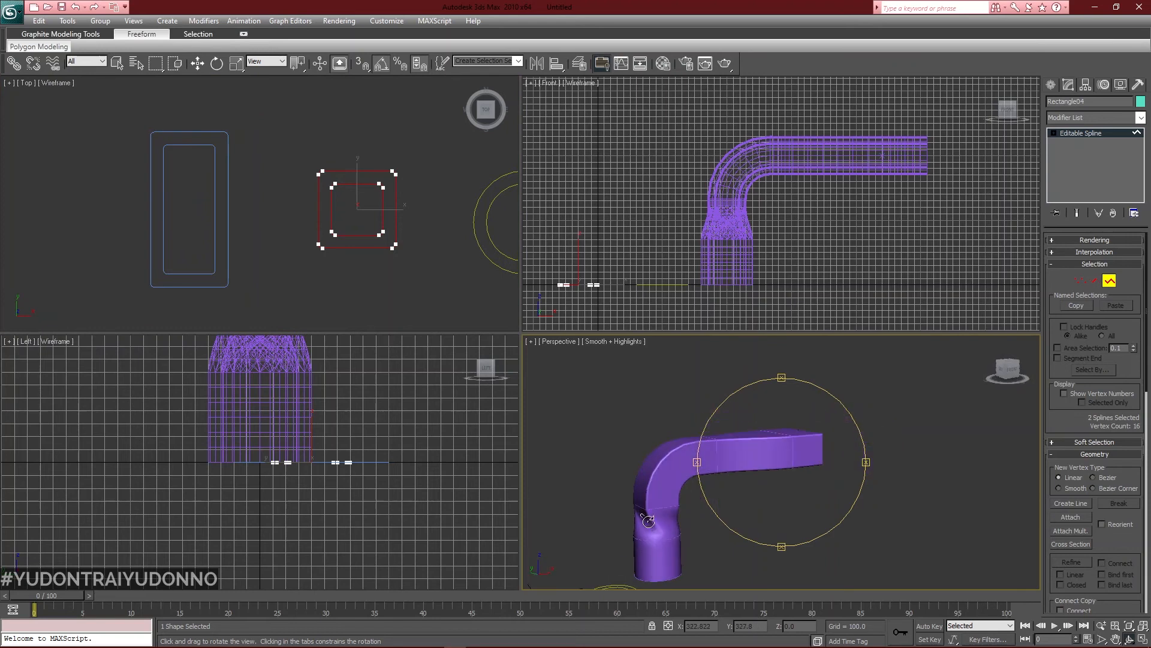
middle_click_drag(406, 282, 328, 259)
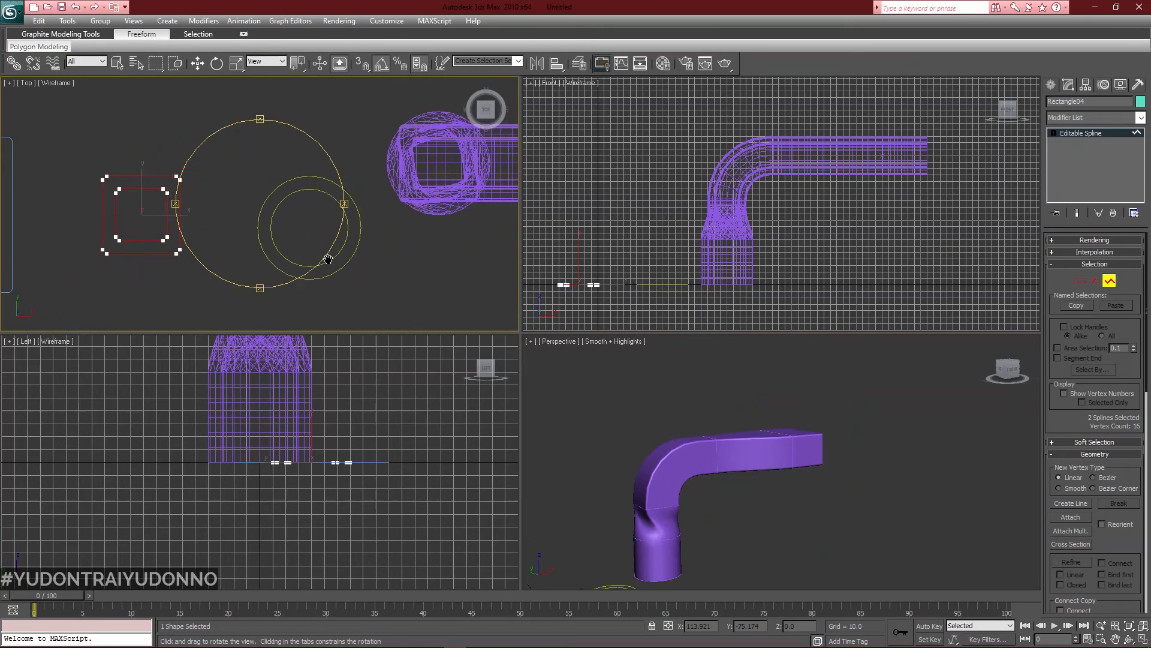
key("e")
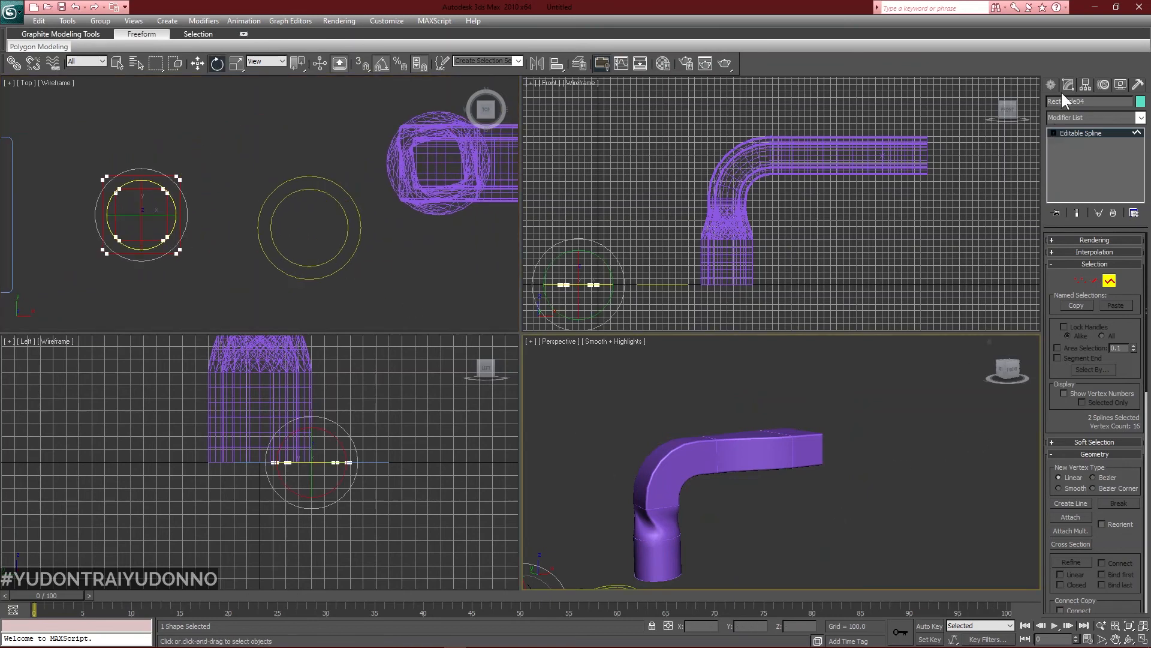
left_click(1108, 281)
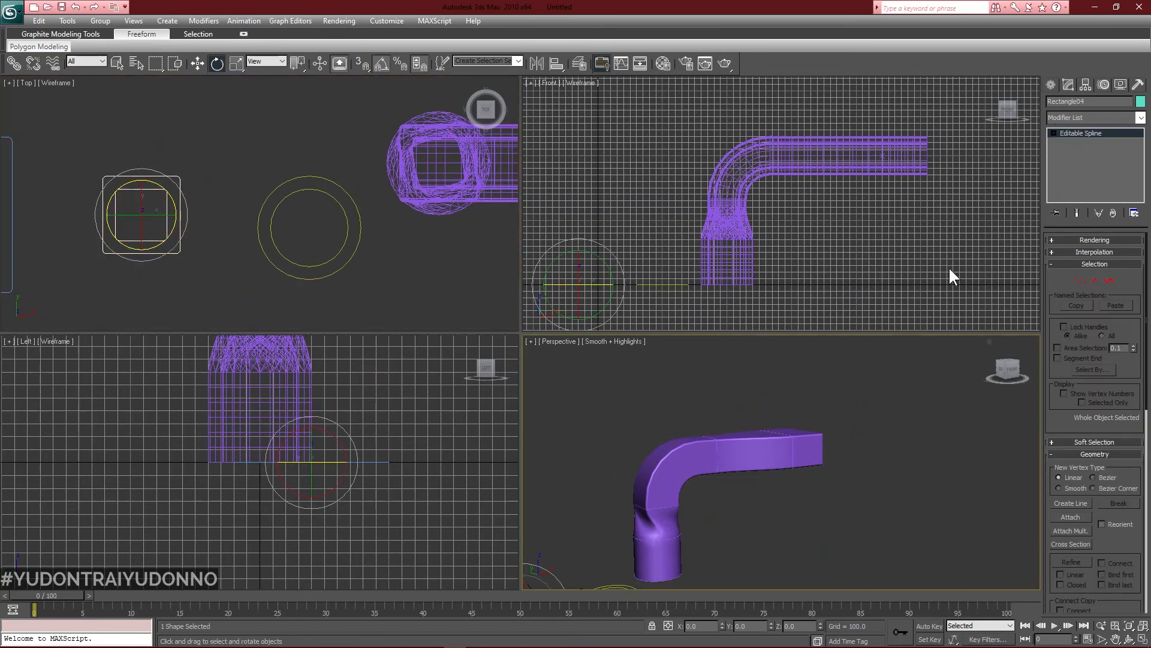
Edit the loft's shapes and rotate the circular cross-section at path level 14.51 around the path to reduce the twist.
left_click(762, 455)
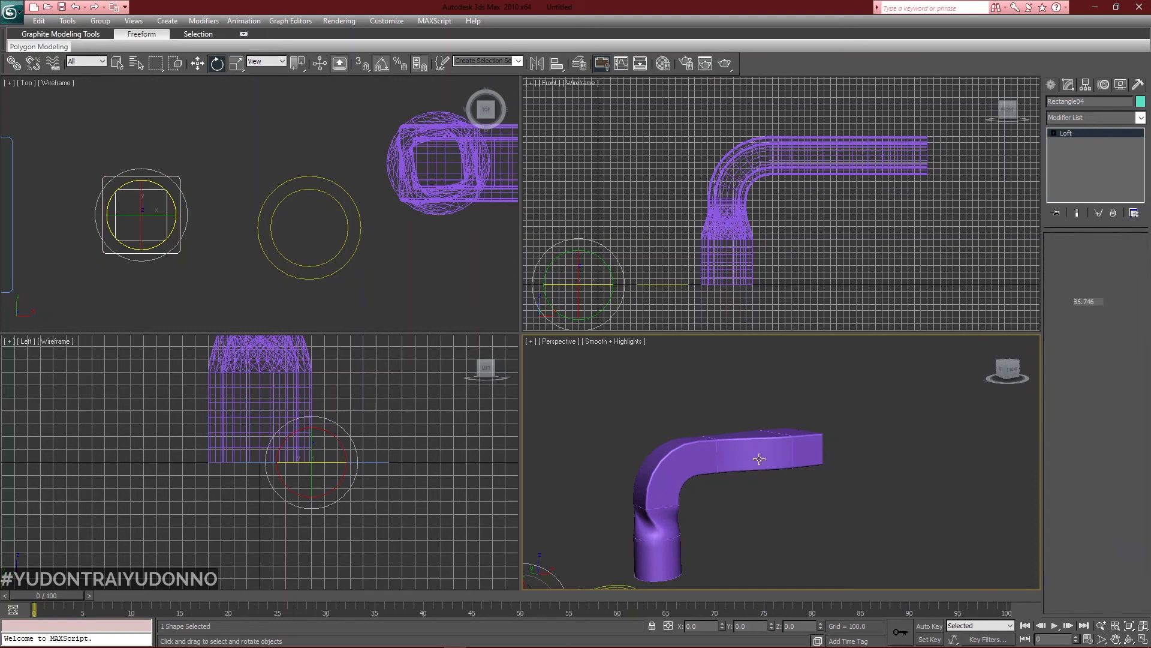
left_click(1053, 133)
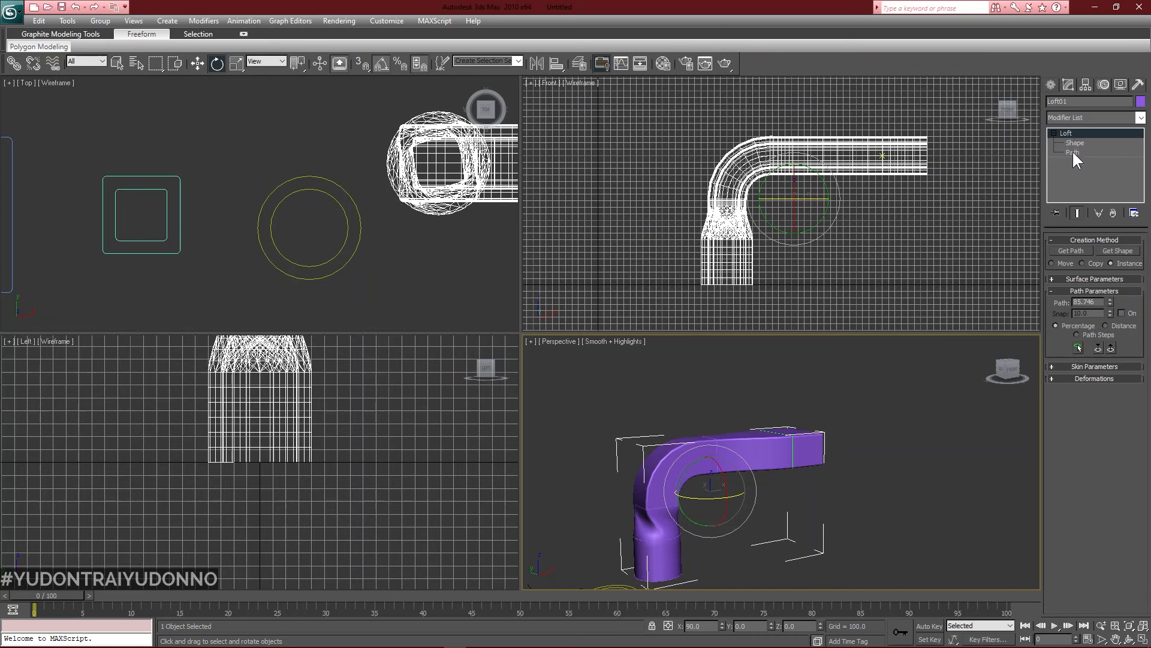
left_click(1075, 152)
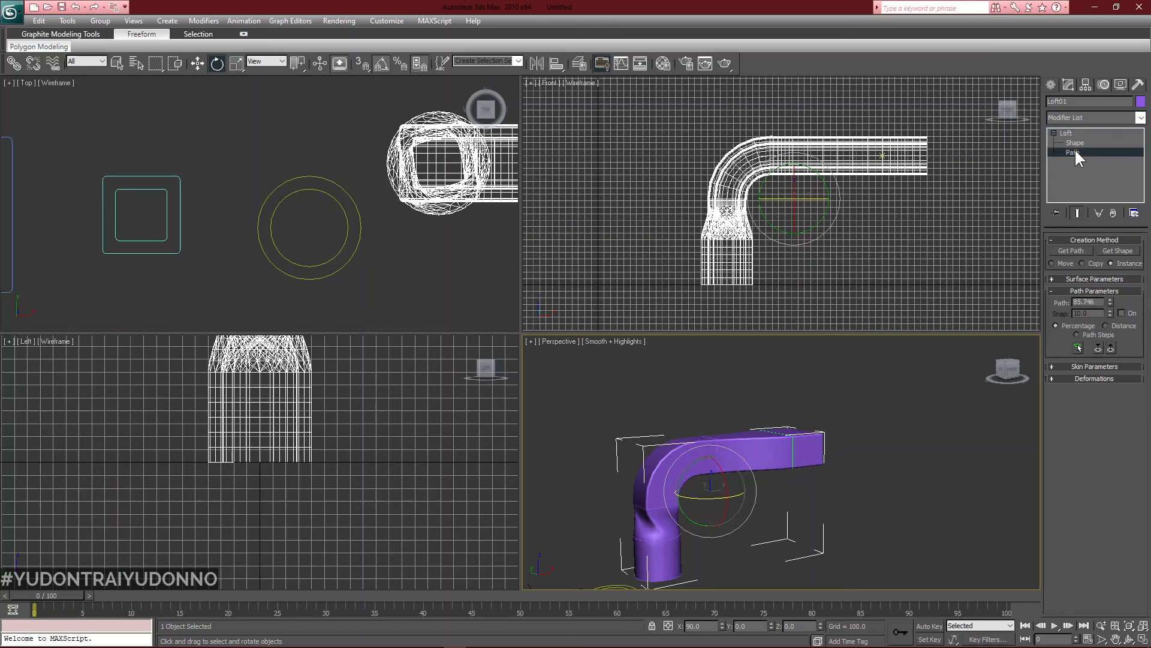
left_click(1077, 143)
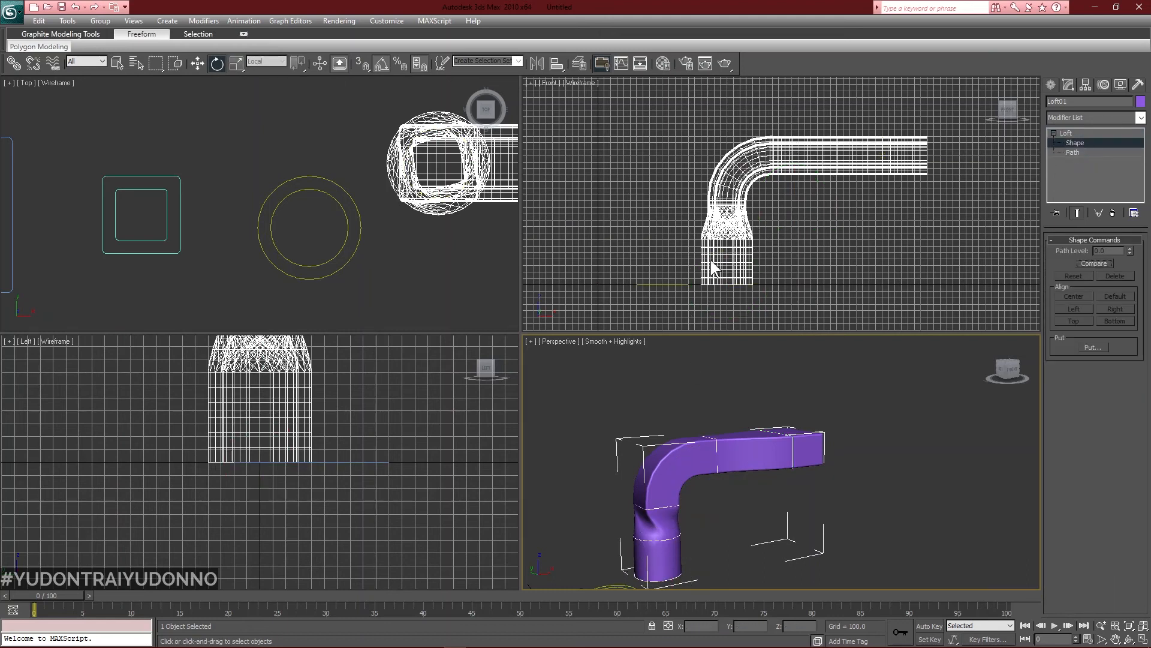
left_click(726, 239)
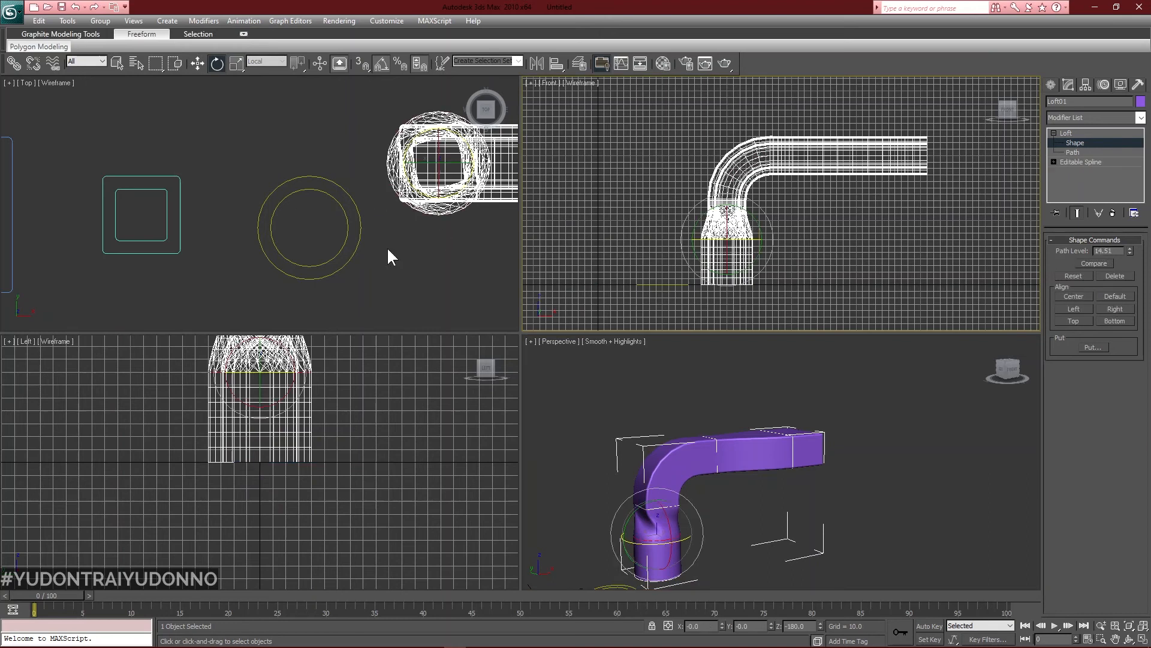
right_click(595, 247)
left_click(743, 240)
left_click_drag(743, 241, 712, 244)
Show edged faces in the Perspective view and frame the loft's round-to-square transition up close.
right_click(786, 538)
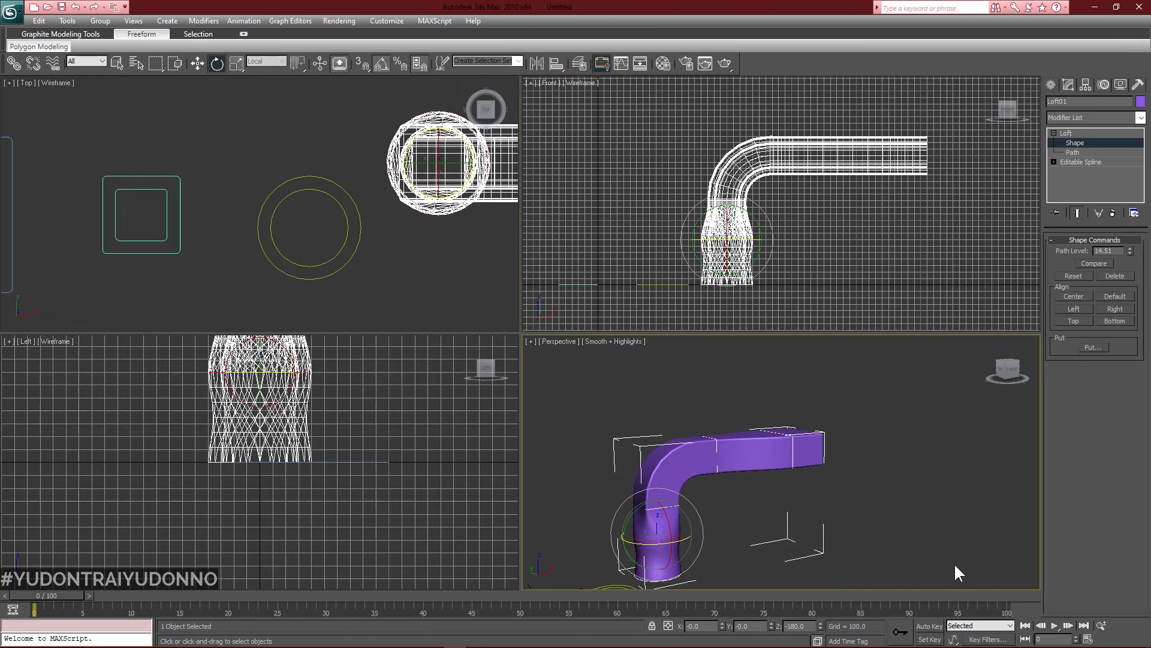
left_click(1132, 639)
left_click_drag(752, 509, 768, 471)
key("alt+z")
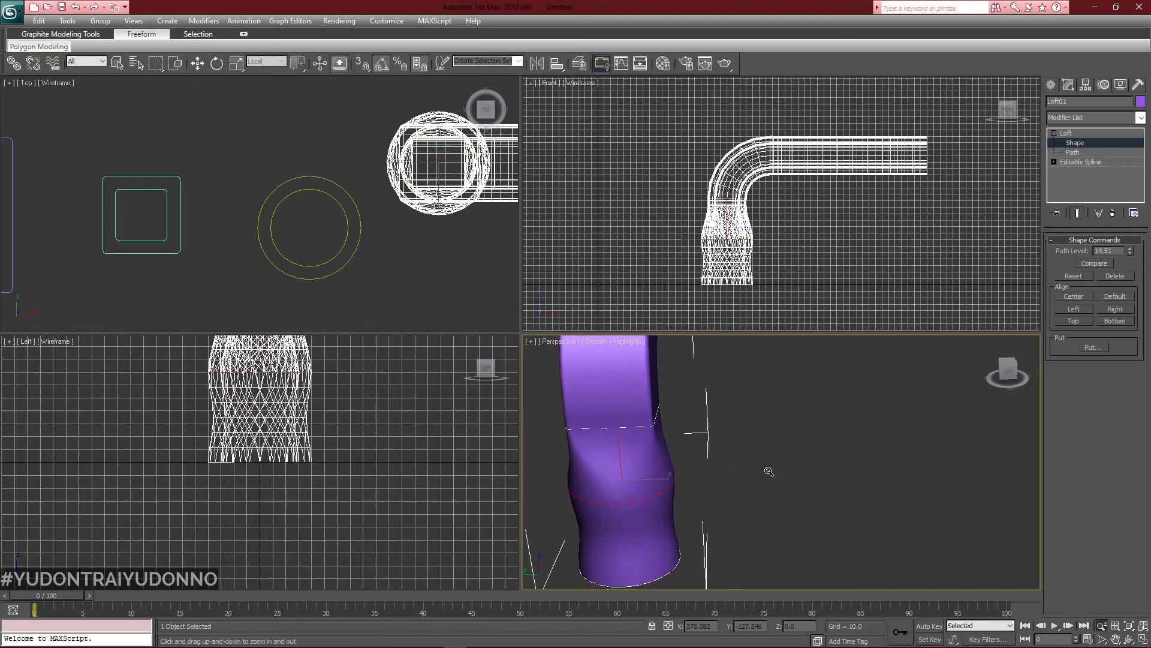
key("ctrl+r")
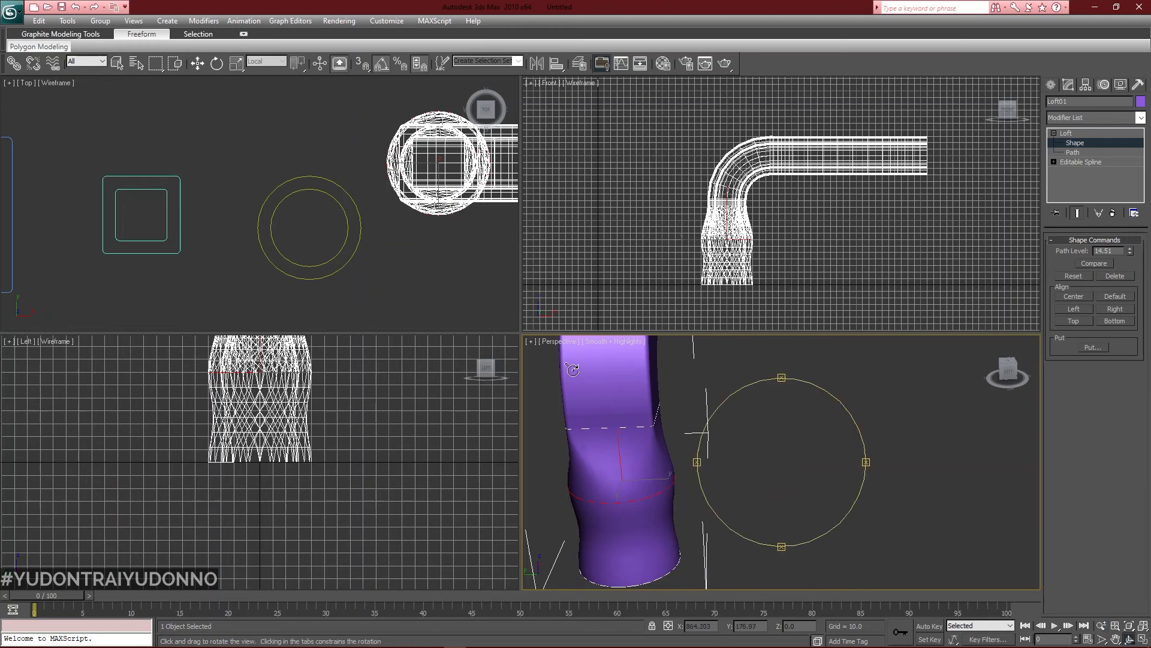
key("F4")
mouse_move(784, 489)
left_mouse_down()
mouse_move(759, 480)
mouse_move(783, 475)
left_mouse_up()
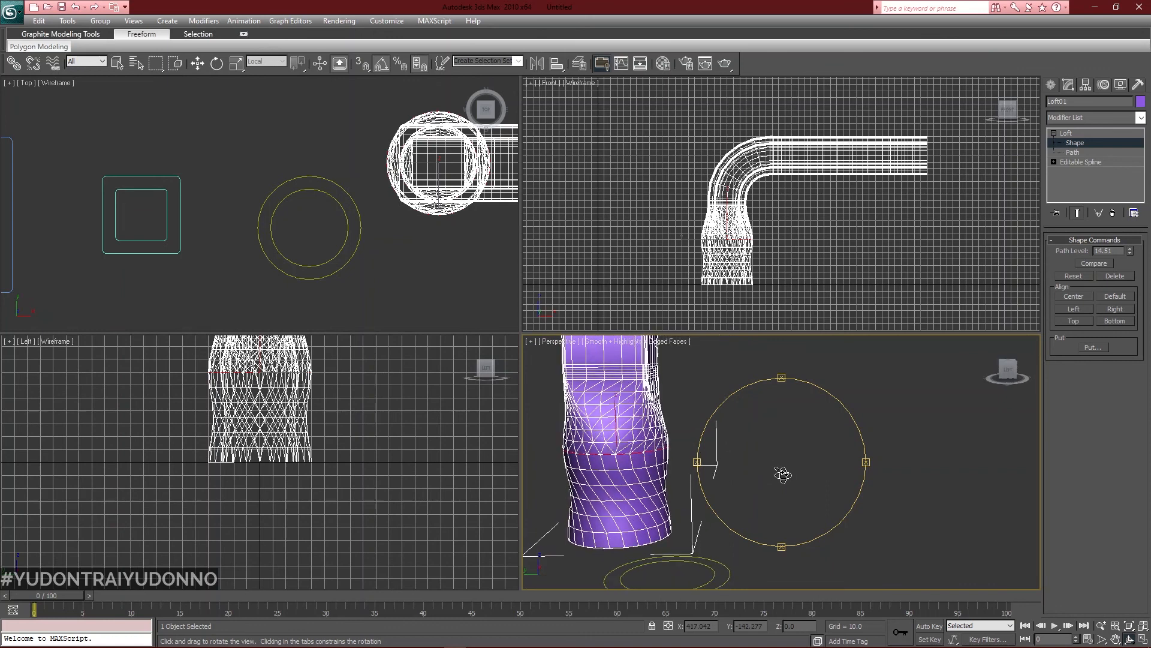
Rotate the circular cross-section at the loft's start, path level 0.0, to line up with the circle above it.
key("e")
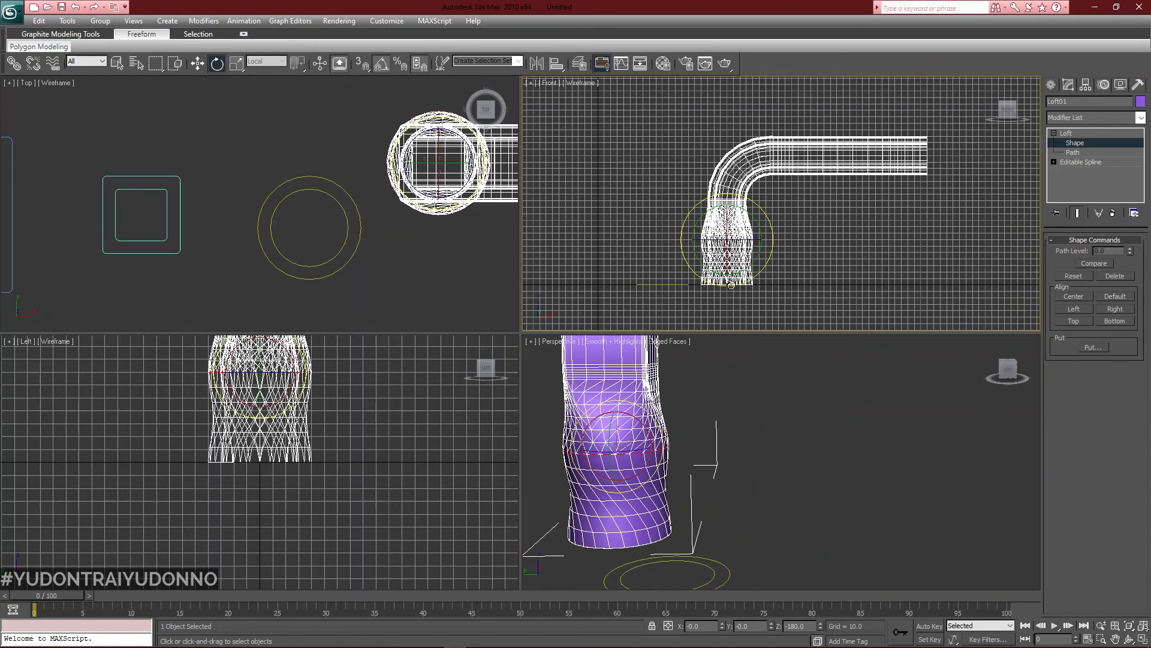
left_click(730, 284)
left_click_drag(740, 286, 710, 292)
right_click(709, 293)
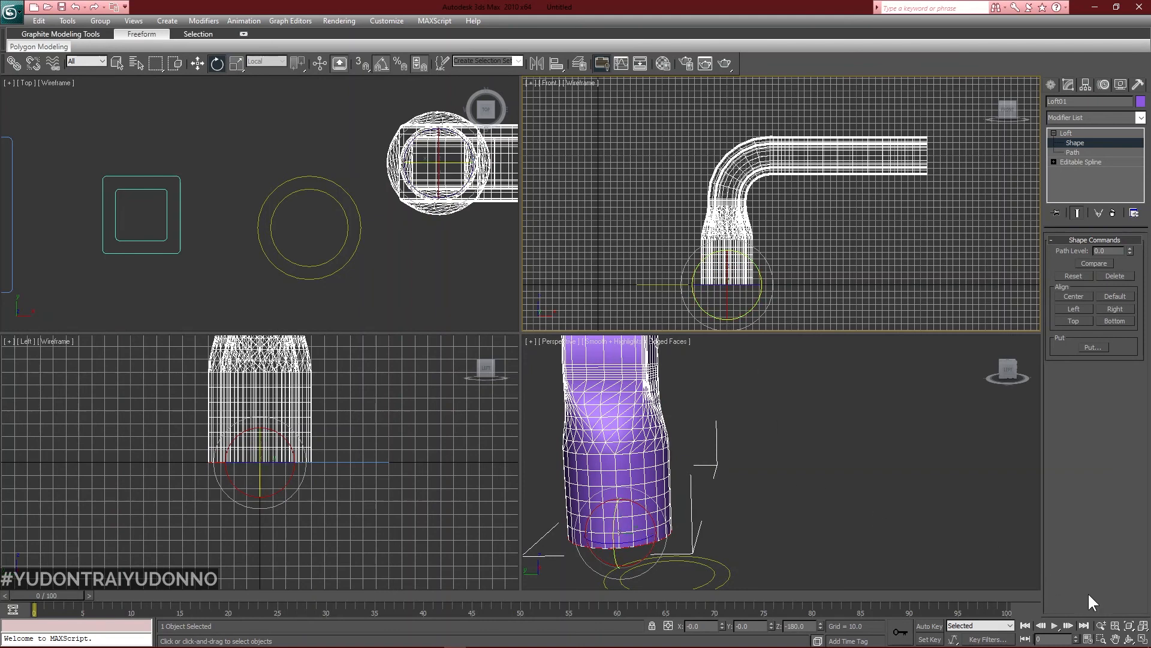
Inspect the round section and its transition to the square from several angles, and test-render the Perspective view.
left_click(1085, 134)
left_click(1082, 143)
middle_click_drag(804, 413, 828, 425)
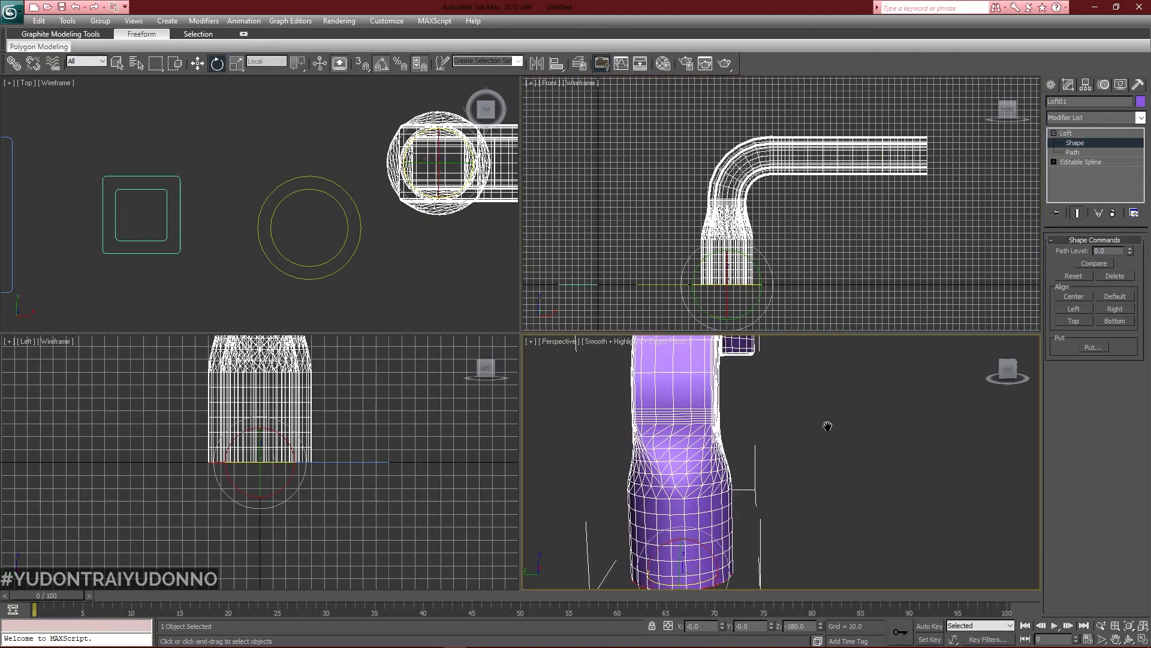
left_click(1130, 639)
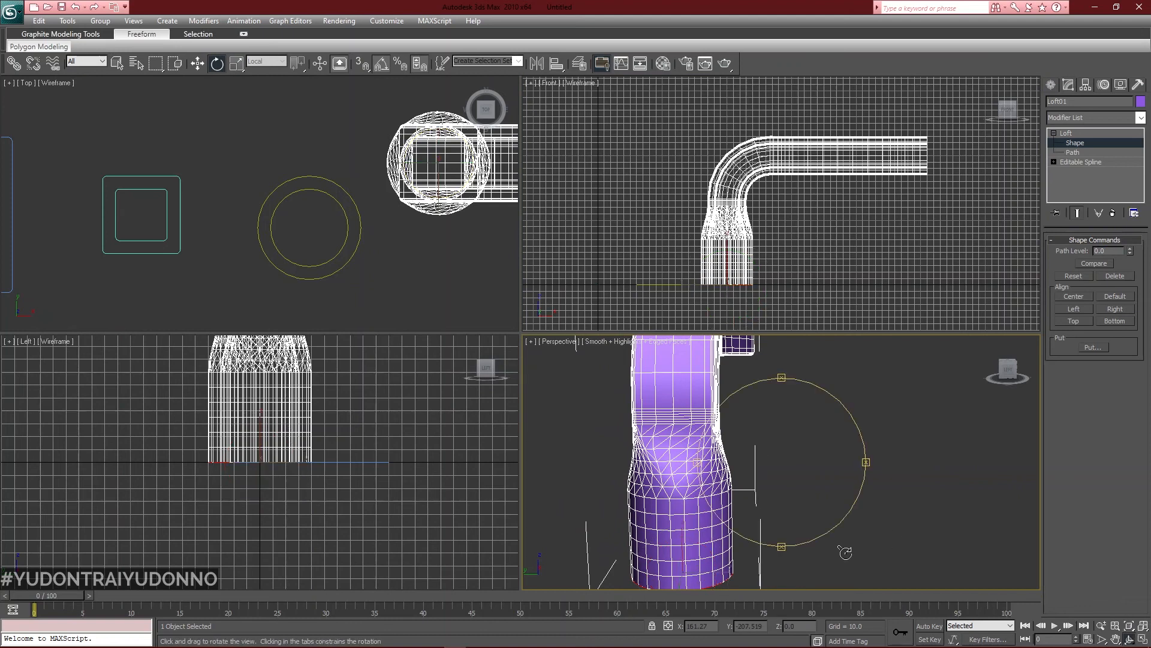
mouse_move(799, 483)
left_mouse_down()
mouse_move(730, 476)
mouse_move(735, 513)
mouse_move(817, 480)
mouse_move(779, 479)
mouse_move(828, 483)
mouse_move(812, 480)
left_mouse_up()
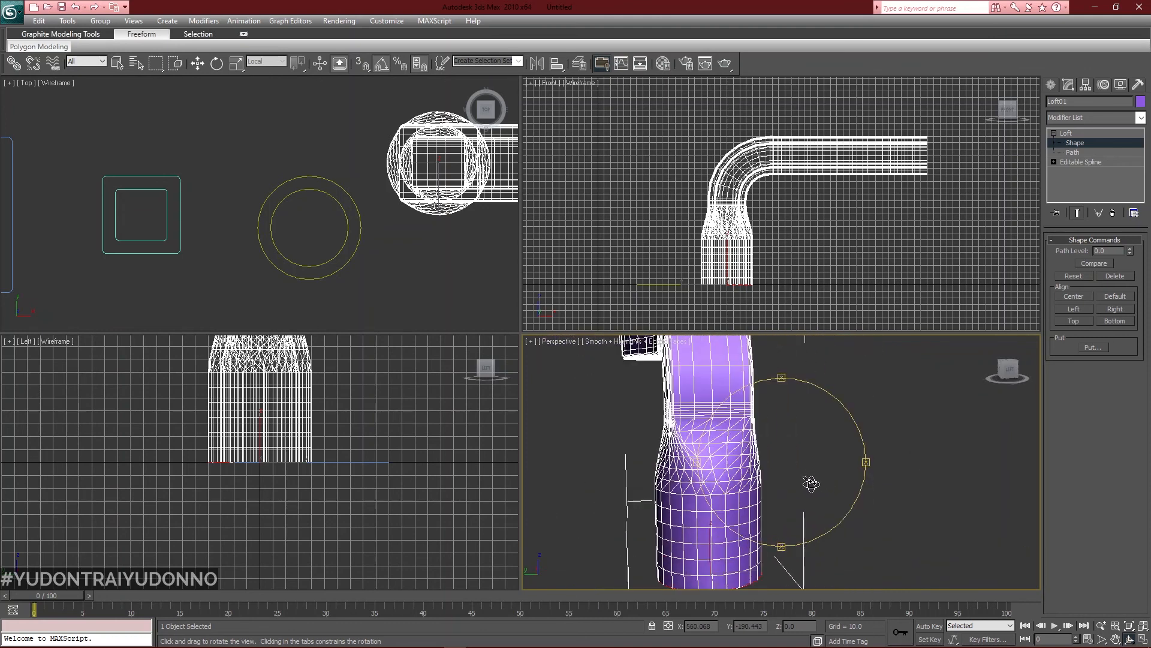
left_click(718, 58)
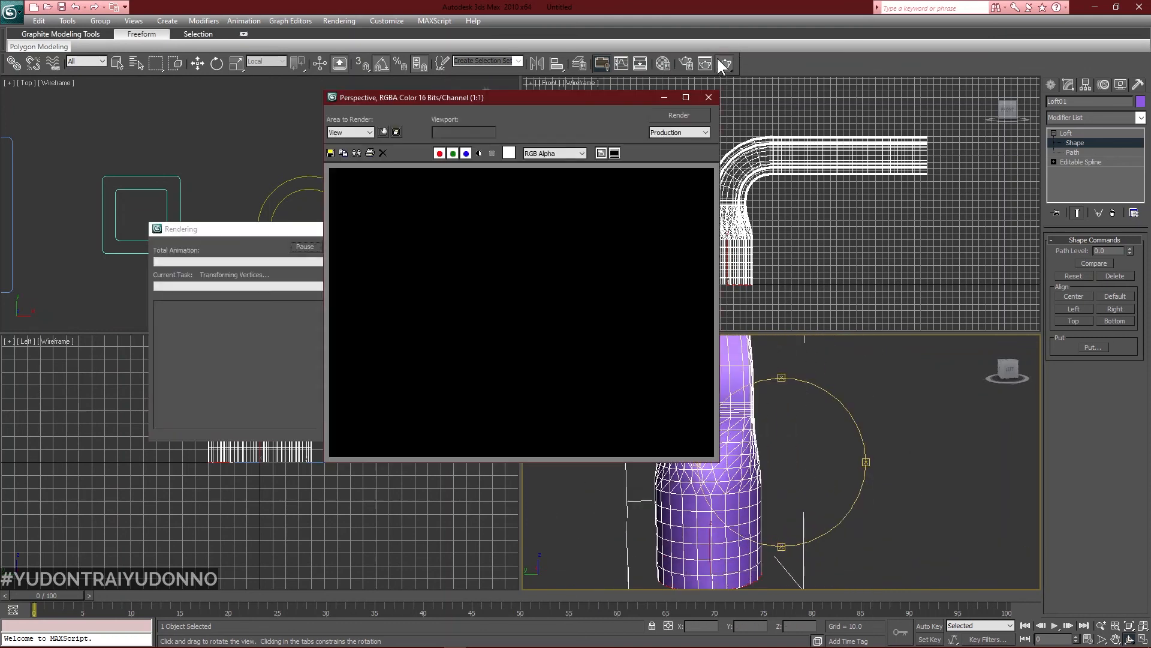
left_click(710, 97)
key("shift+z")
key("shift+z")
key("shift+z")
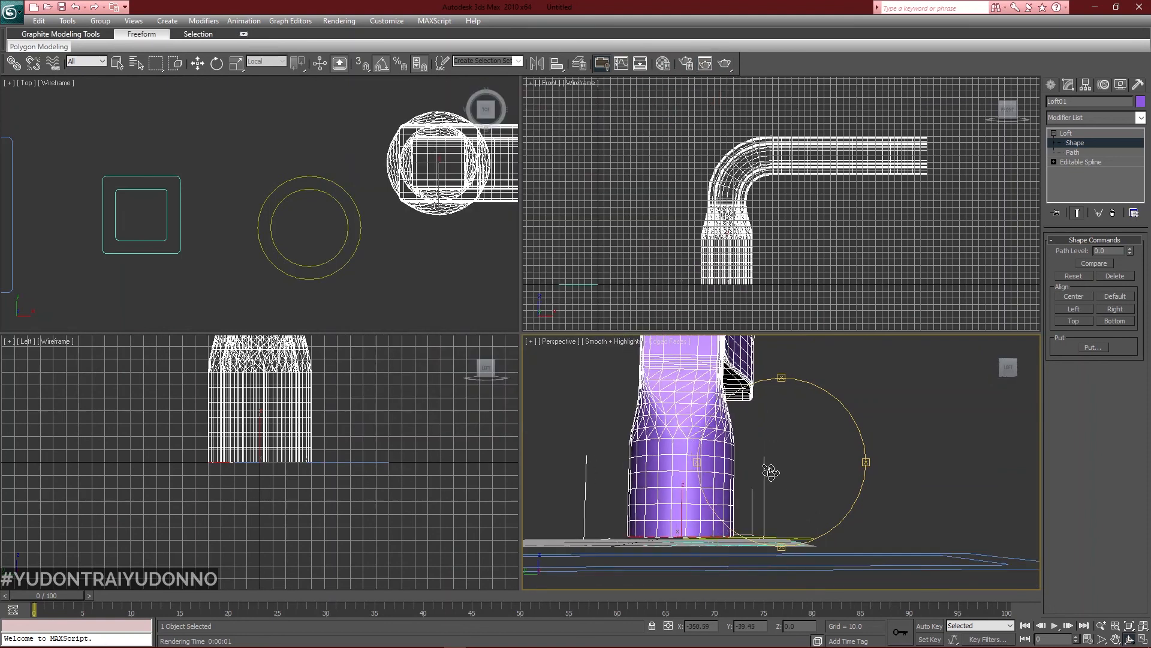
Rotate the circular cross-section at path level 14.51 slightly in the Front view and undo the last rotation.
right_click(718, 490)
left_click(710, 470)
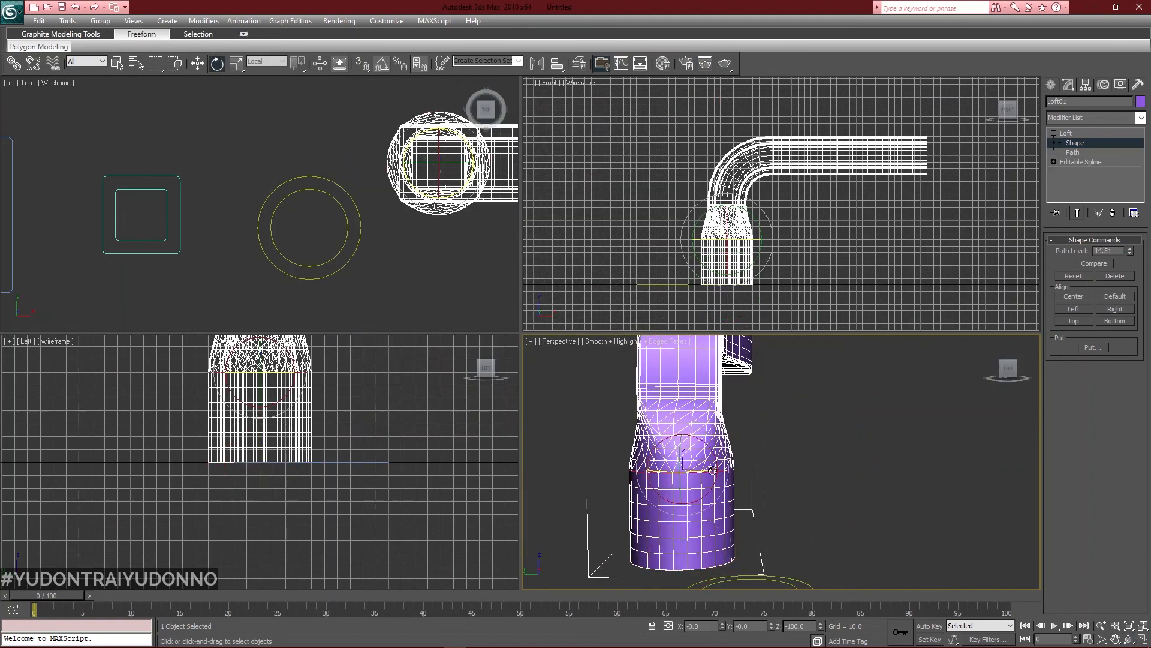
right_click(704, 254)
left_click_drag(720, 239, 715, 240)
key("ctrl+z")
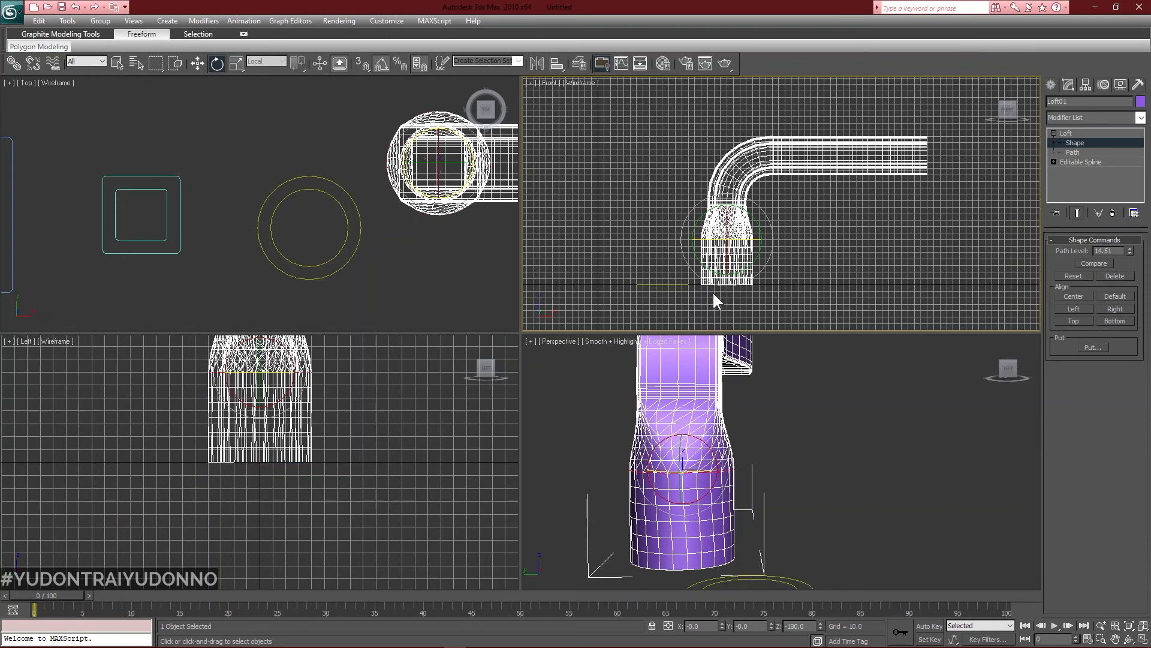
Rotate the circular cross-section at path level 0.0 to straighten the round section's edges, and return to the whole-loft level.
left_click(714, 287)
left_click_drag(714, 287, 714, 286)
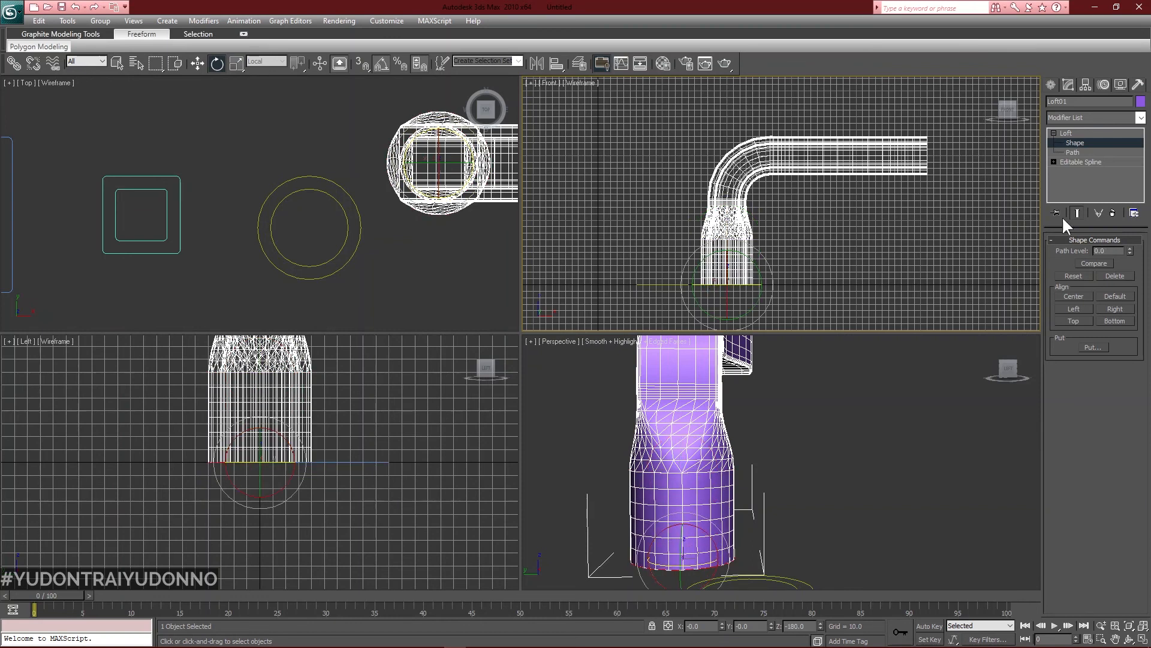
left_click(1065, 134)
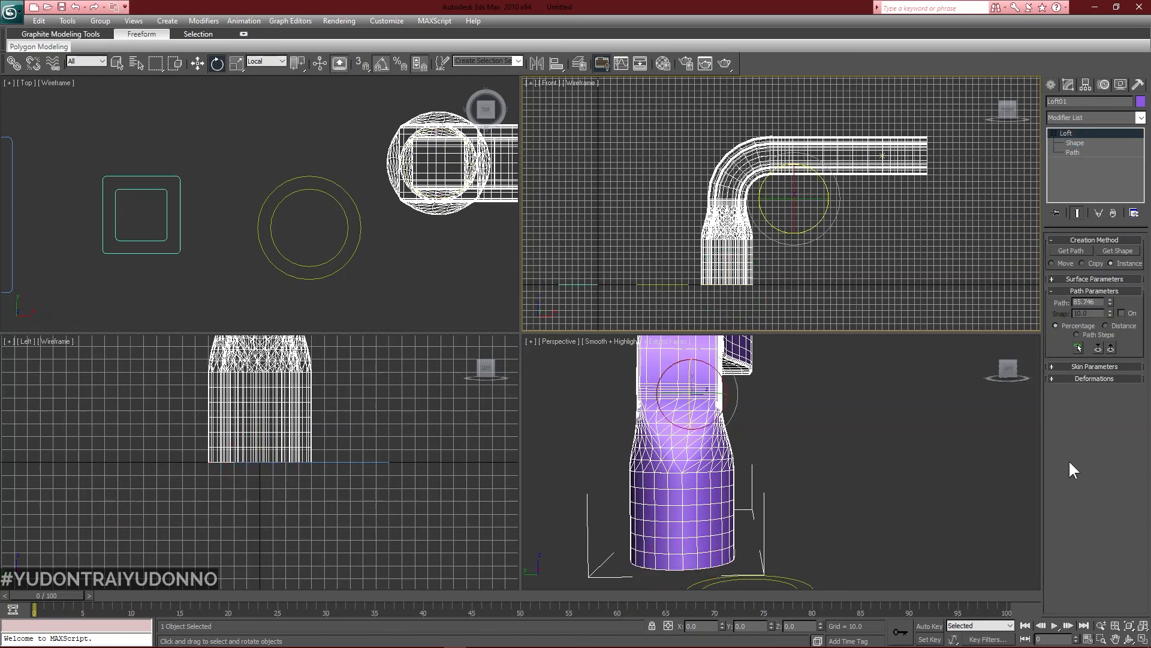
Maximize the Perspective view and examine the whole duct from several angles, including the round-to-square transition, the bend and the rectangular opening.
left_click(1129, 639)
left_click_drag(744, 447, 720, 462)
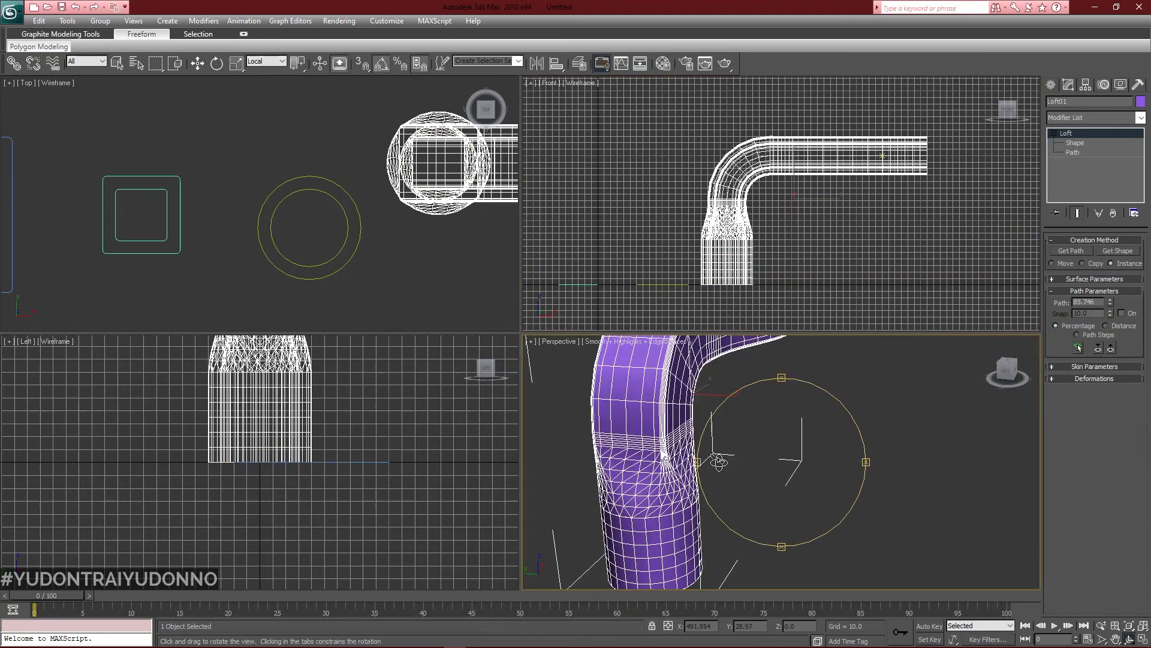
key("alt+w")
left_click_drag(516, 321, 549, 358)
key("alt+z")
left_click(1129, 639)
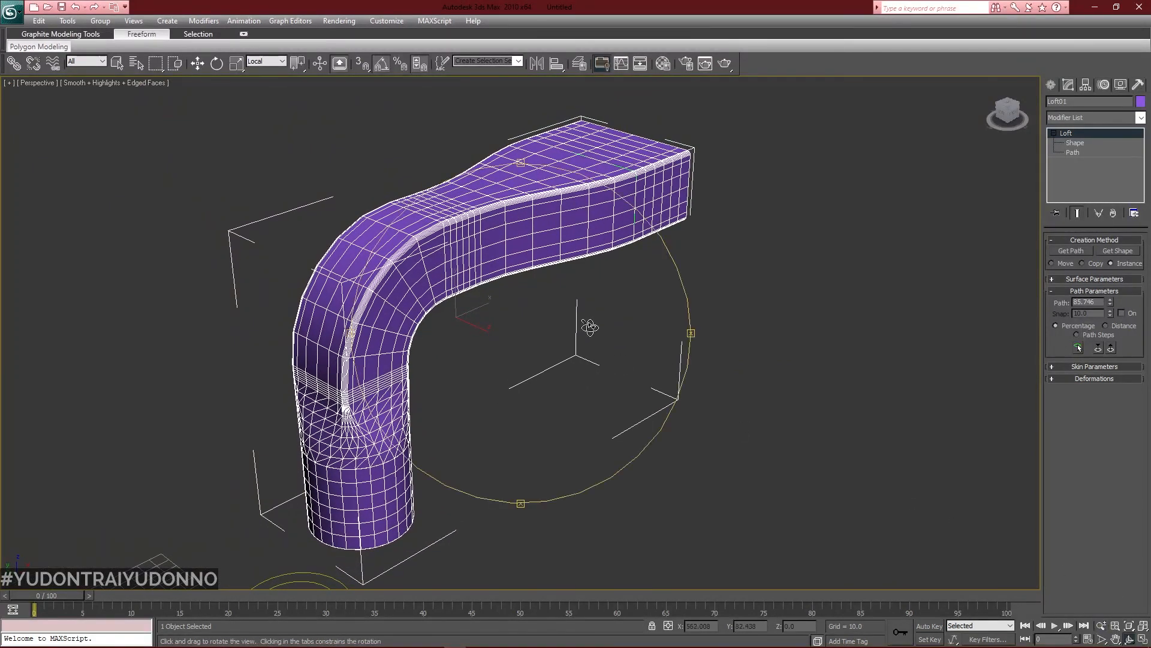
mouse_move(555, 320)
left_mouse_down()
mouse_move(436, 299)
mouse_move(561, 326)
mouse_move(556, 316)
mouse_move(572, 346)
mouse_move(574, 322)
left_mouse_up()
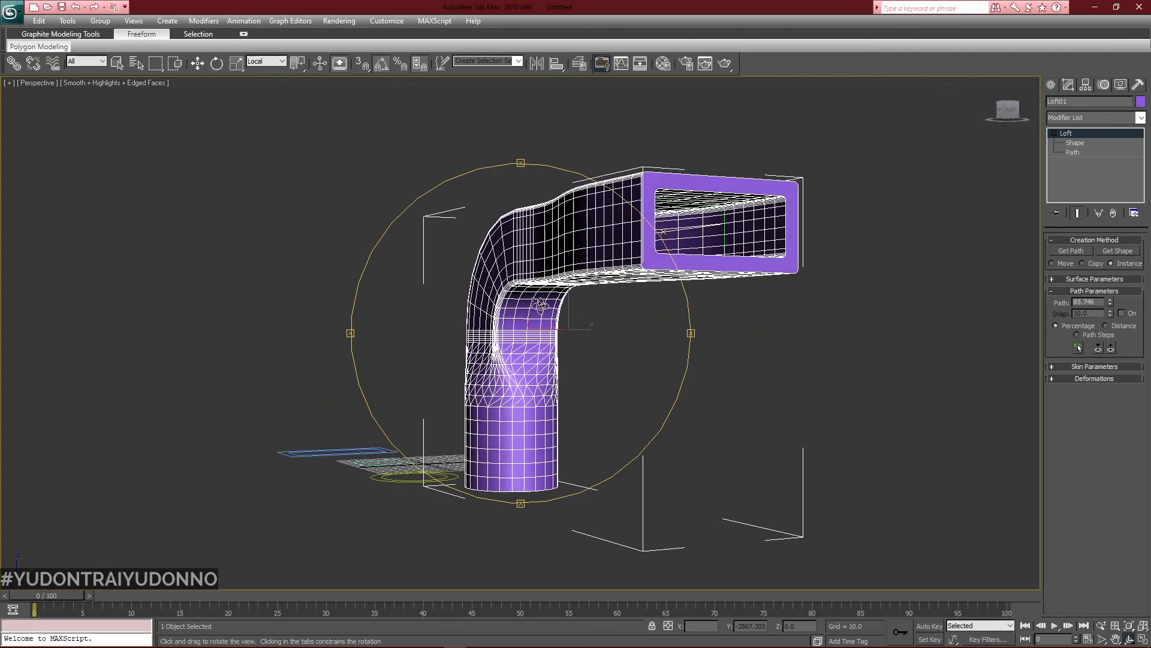
middle_click_drag(542, 301, 534, 349)
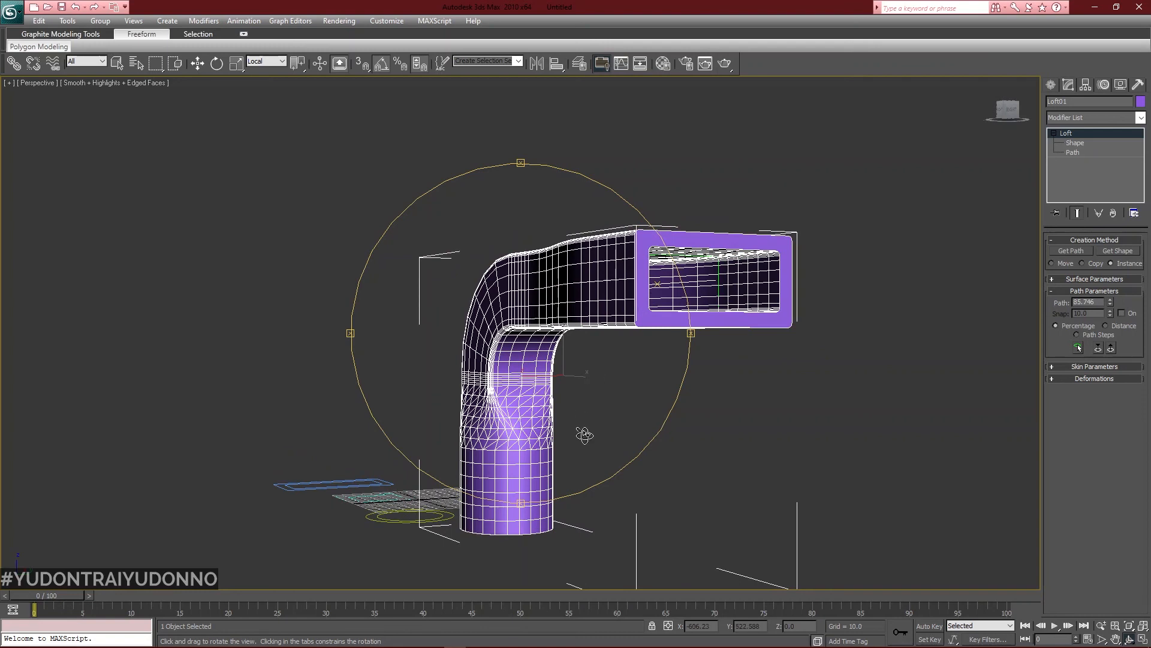
left_click_drag(534, 365, 588, 368)
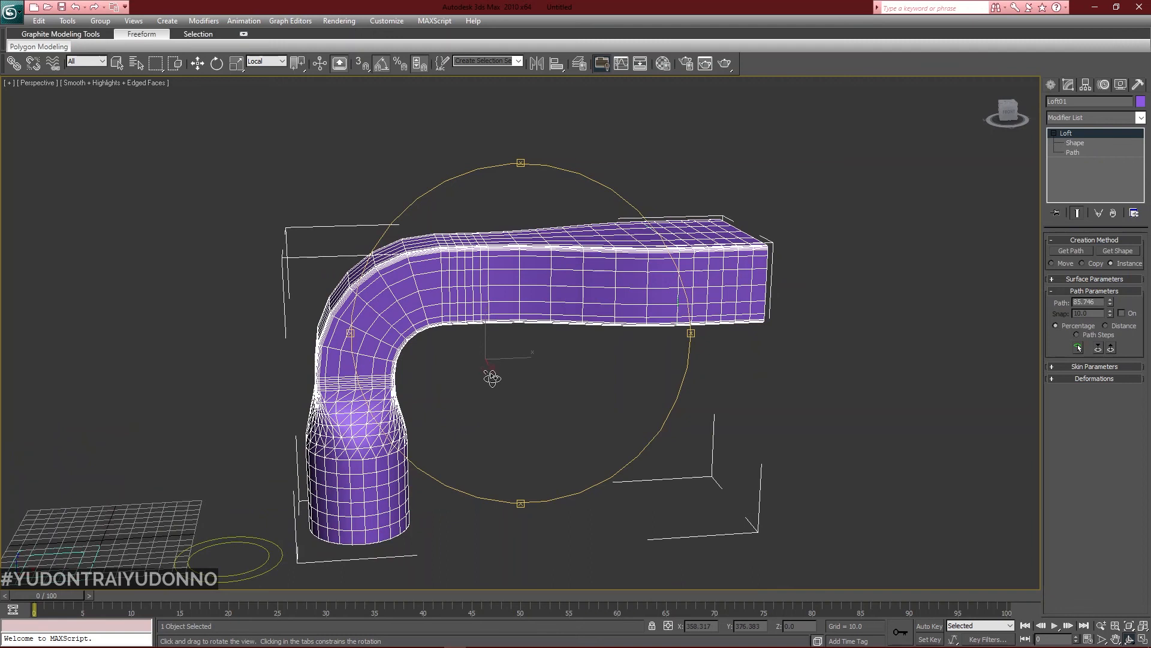
left_click_drag(496, 375, 546, 368)
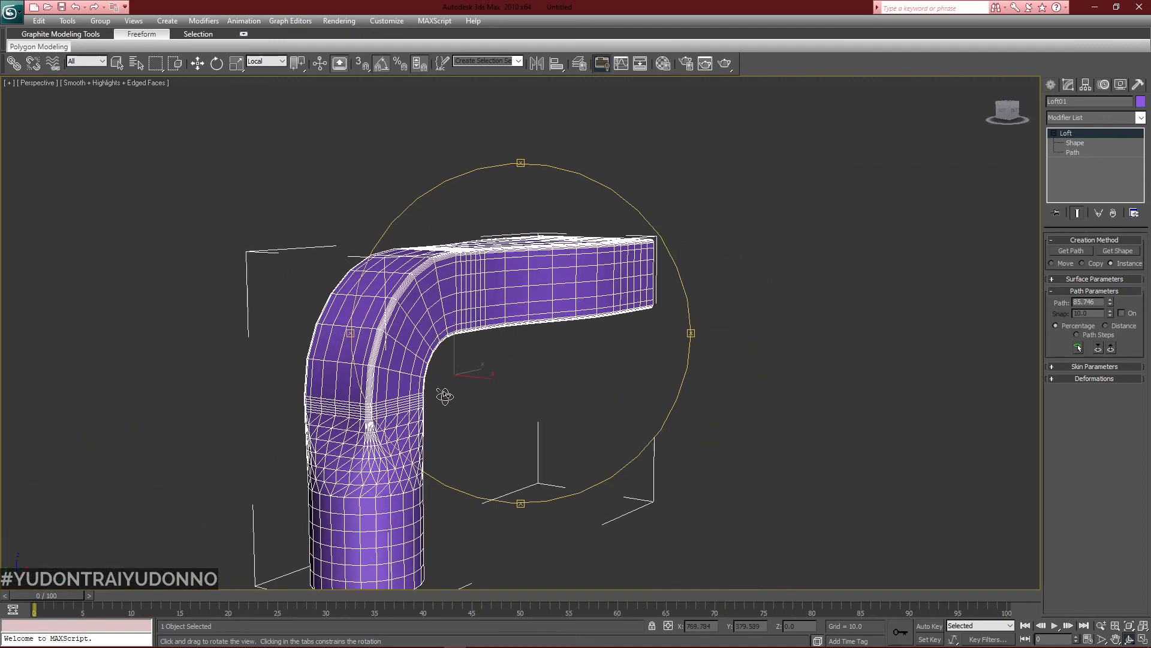
mouse_move(512, 378)
left_mouse_down()
mouse_move(473, 378)
mouse_move(502, 393)
left_mouse_up()
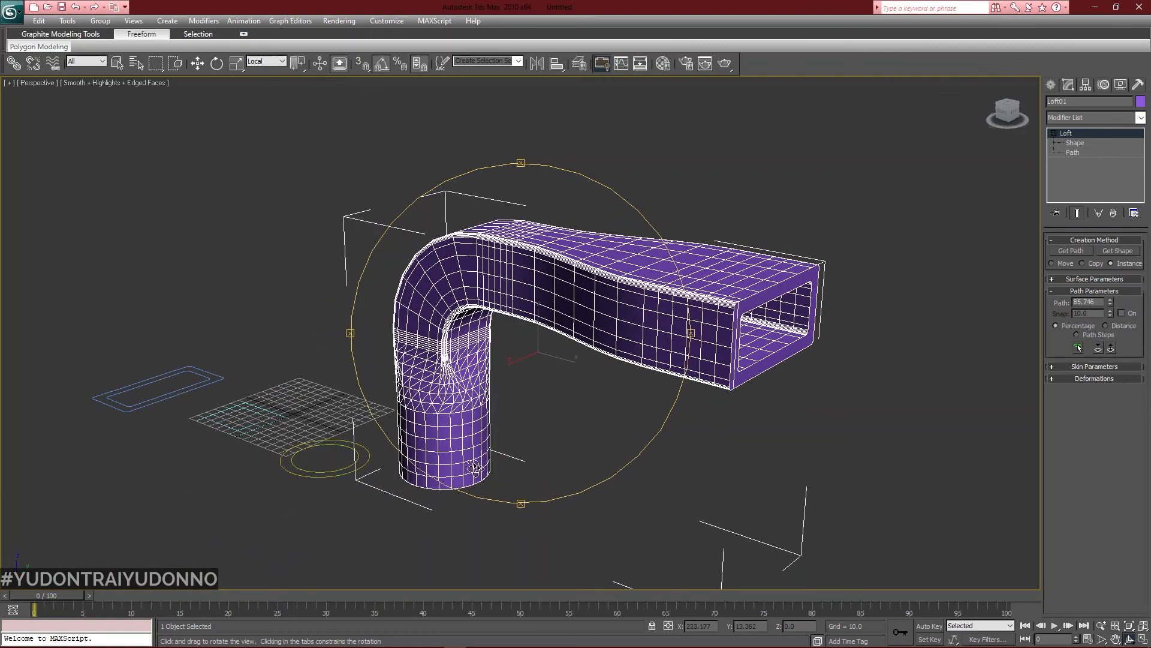
middle_click_drag(532, 309, 570, 333)
left_click_drag(665, 460, 584, 425)
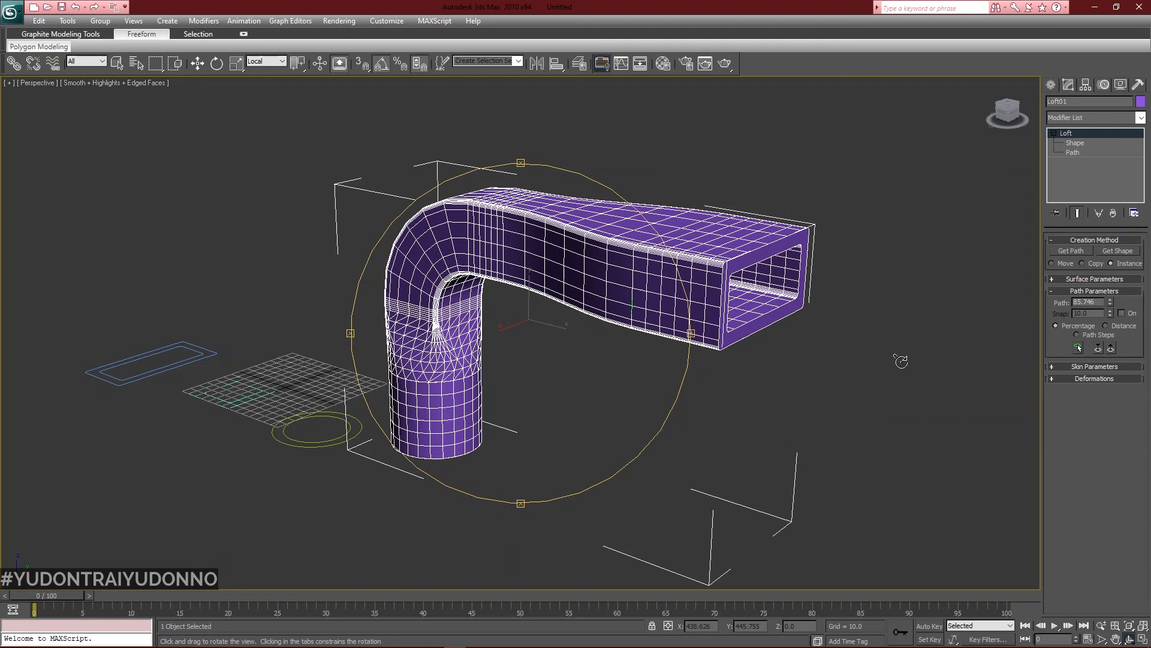
left_click_drag(433, 359, 635, 384)
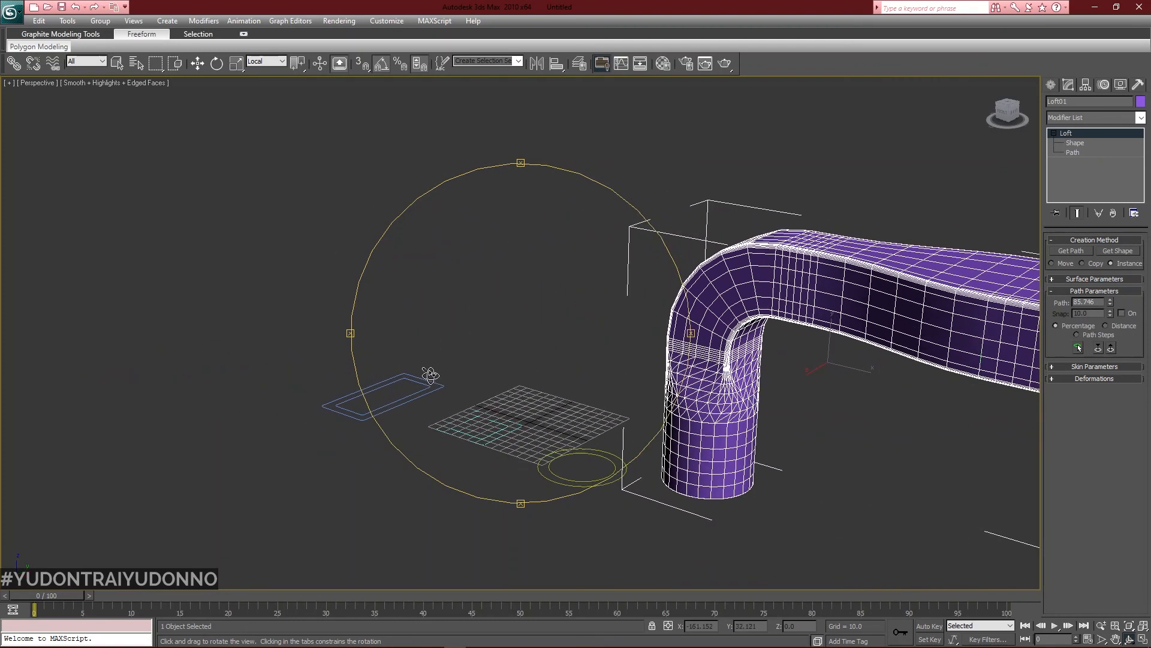
left_click_drag(839, 451, 606, 377)
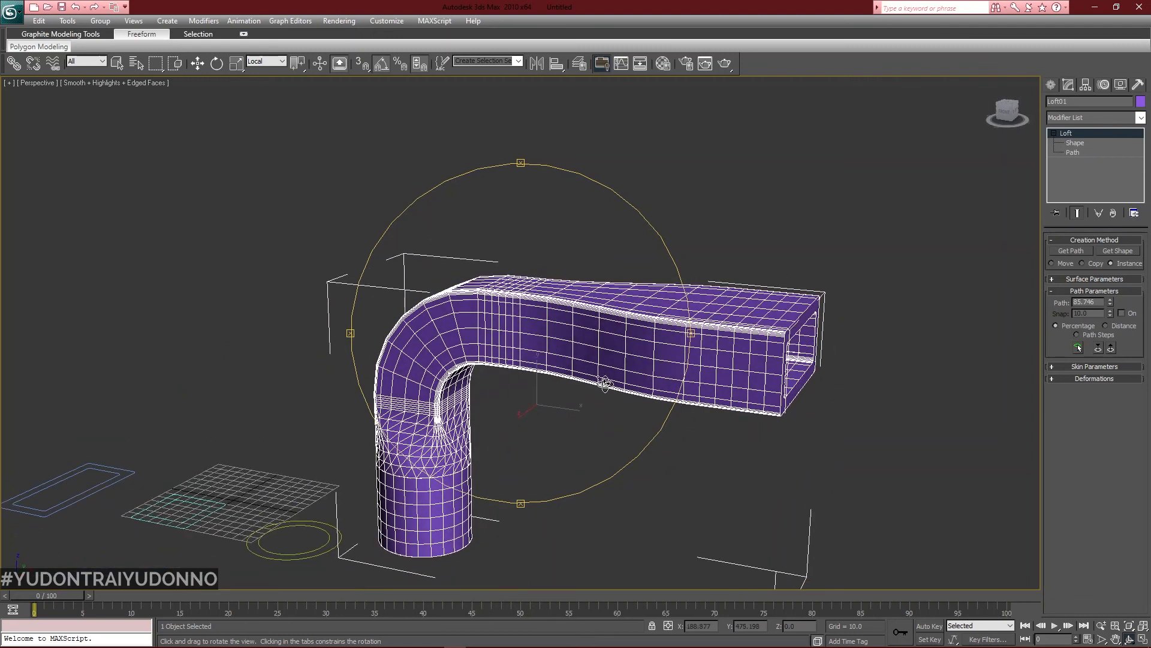
left_click_drag(522, 403, 614, 400)
left_click_drag(502, 402, 478, 402)
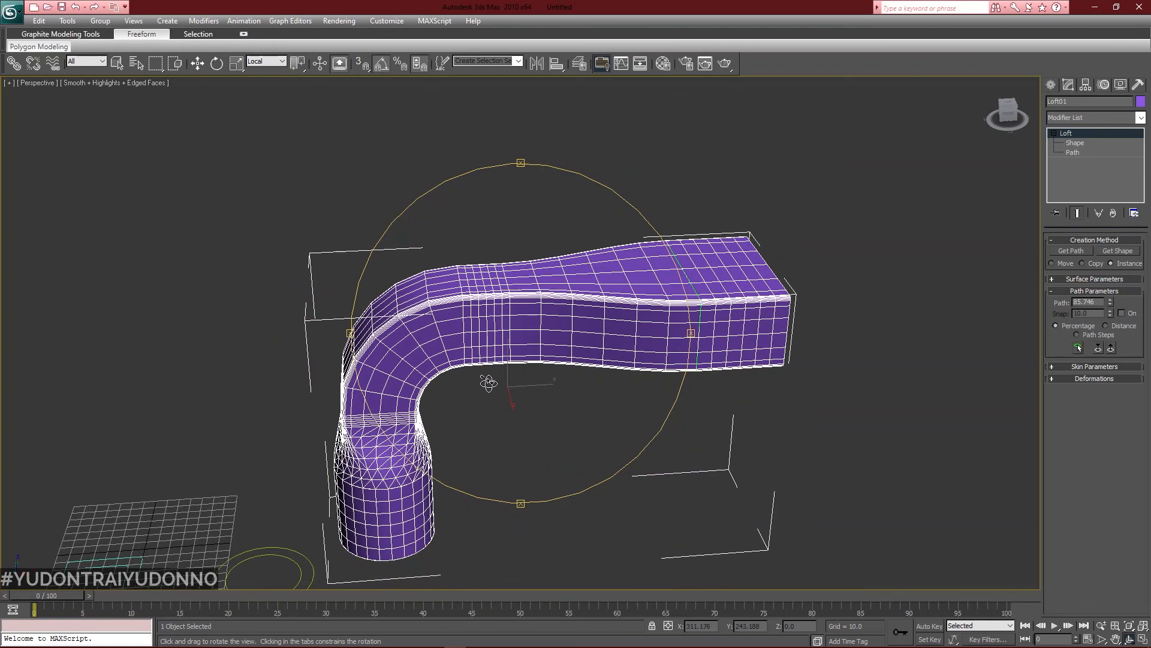